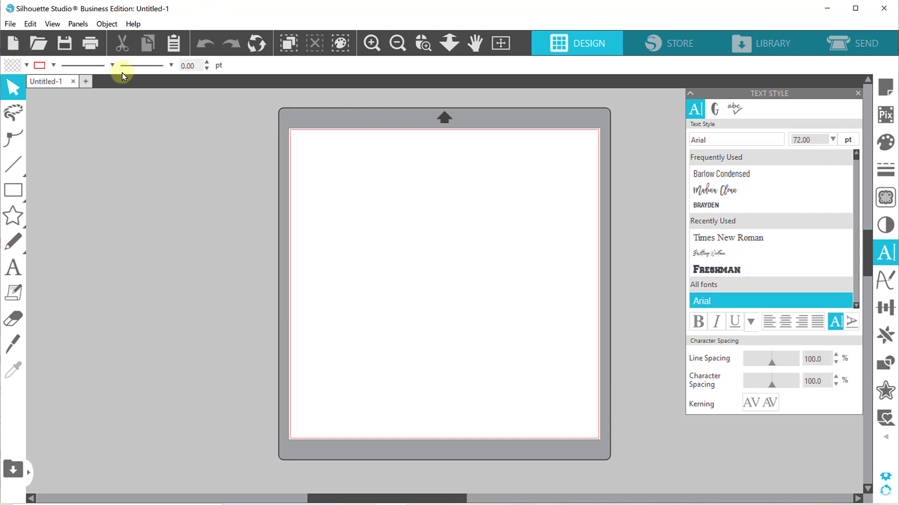
# Type the word Rouleaus in a new text box on the mat
pyautogui.click(13, 267)
pyautogui.click(351, 241)
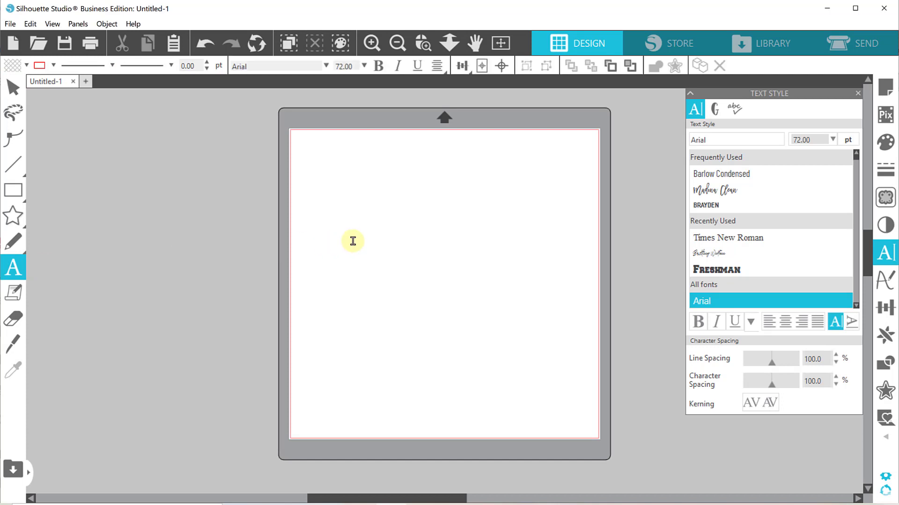
pyautogui.write('Rou')
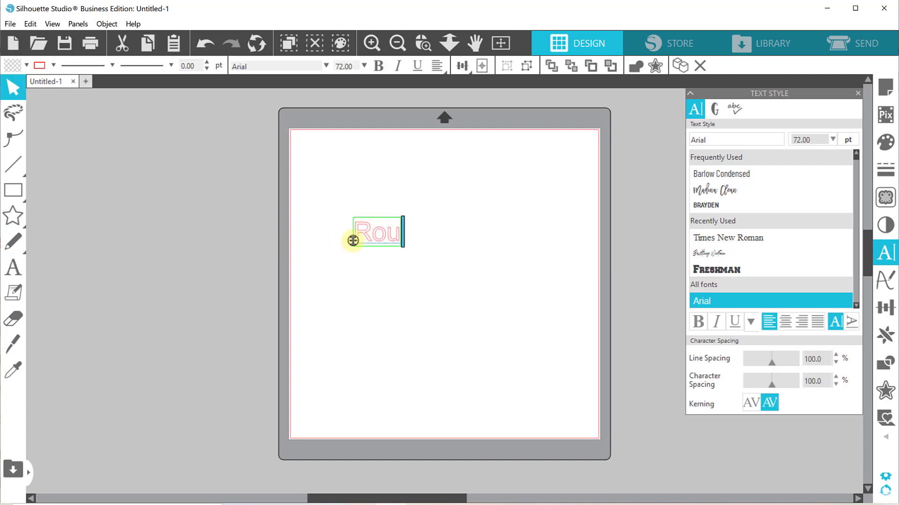
pyautogui.write('leaus')
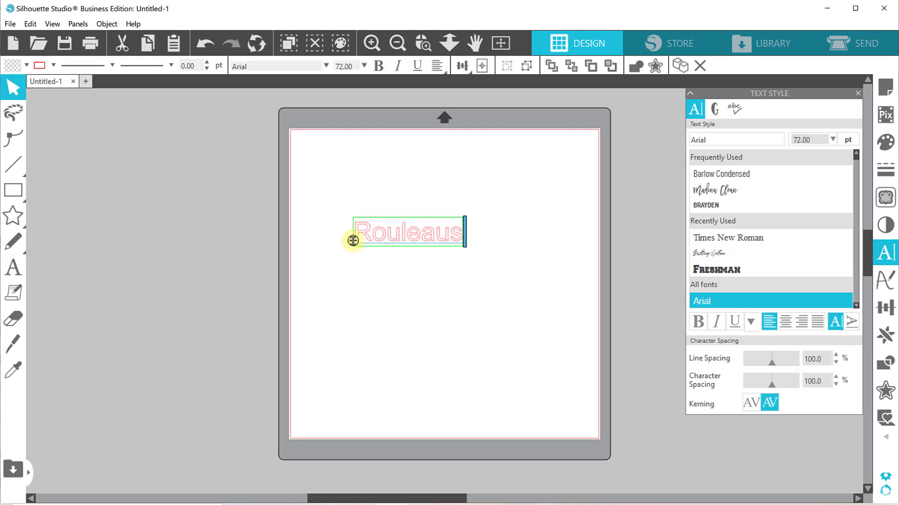
pyautogui.click(422, 321)
# Set Rouleaus in the Felisia script font with a black fill
pyautogui.click(425, 242)
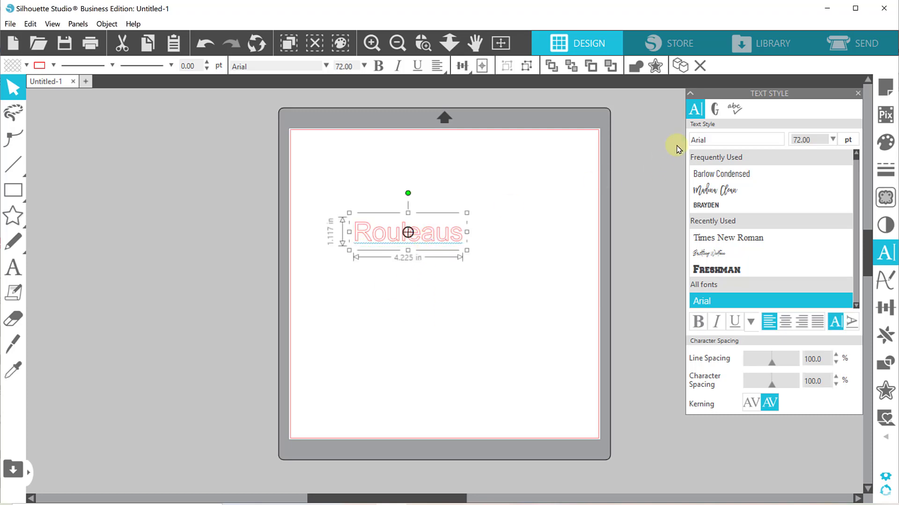
pyautogui.click(726, 139)
pyautogui.write('felisia')
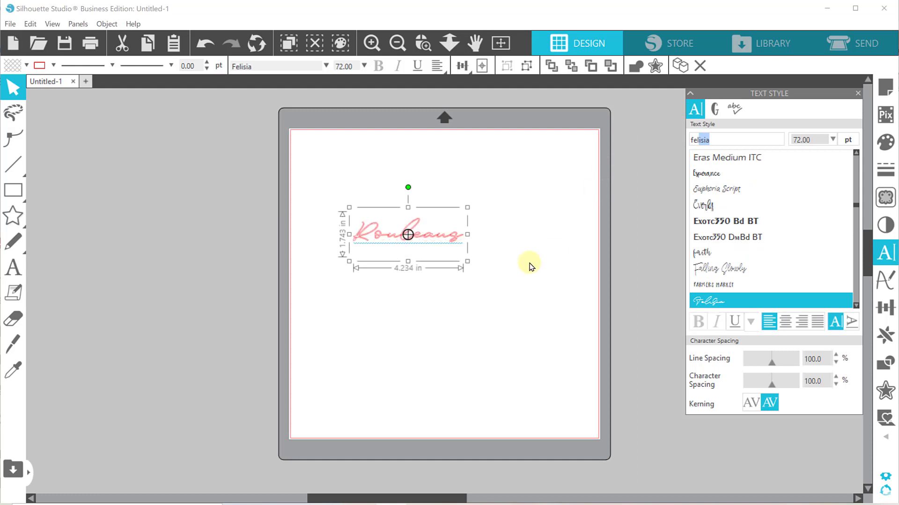
pyautogui.click(26, 66)
pyautogui.click(14, 84)
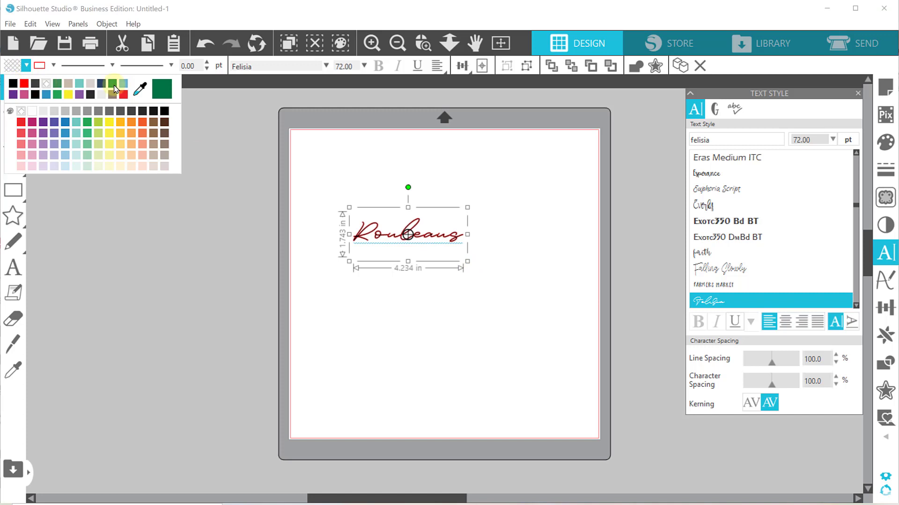
pyautogui.click(468, 267)
# Enlarge Rouleaus to about 7.1 in wide and move it lower on the mat
pyautogui.click(446, 237)
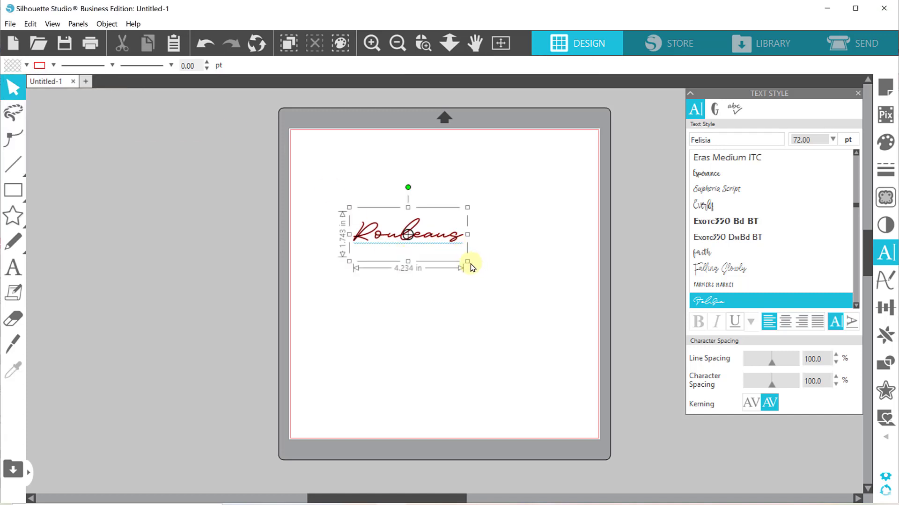
pyautogui.moveTo(467, 262); pyautogui.dragTo(540, 293)
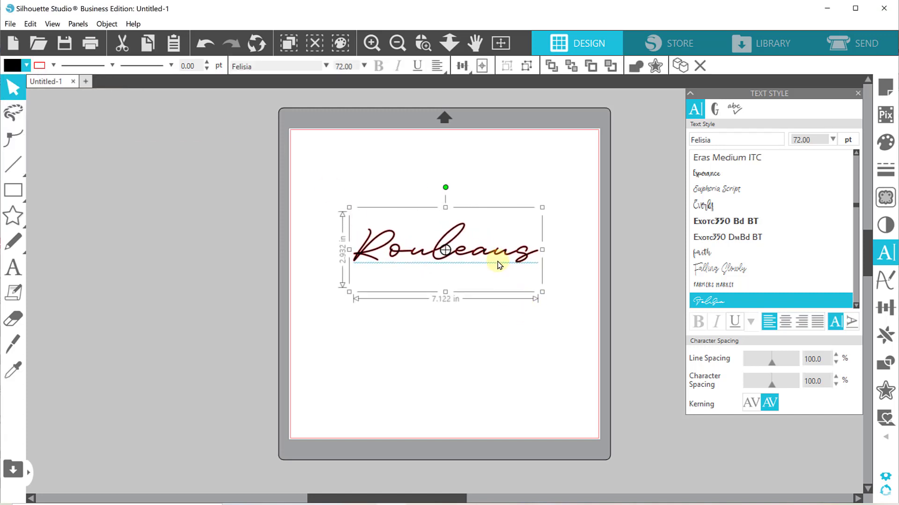
pyautogui.moveTo(498, 261); pyautogui.dragTo(497, 276)
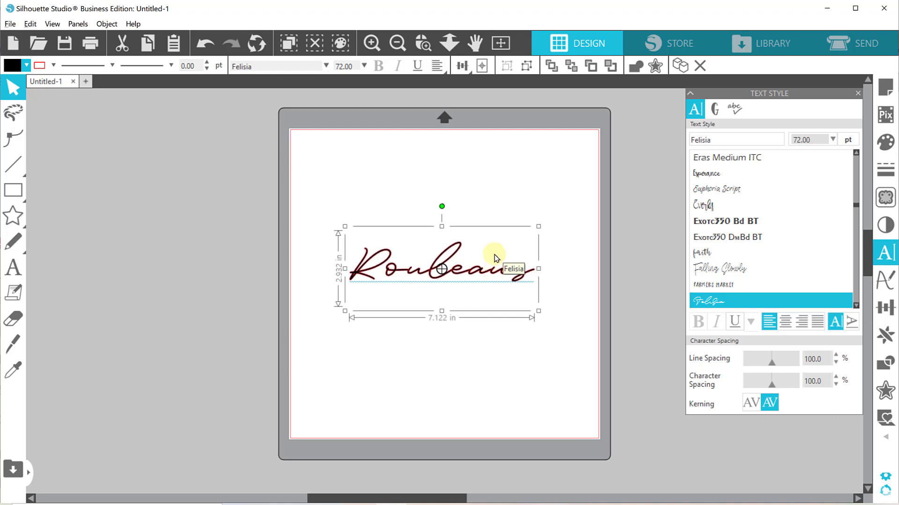
# Duplicate Rouleaus upward and retype the copy as The
pyautogui.moveTo(493, 255); pyautogui.dragTo(496, 232)
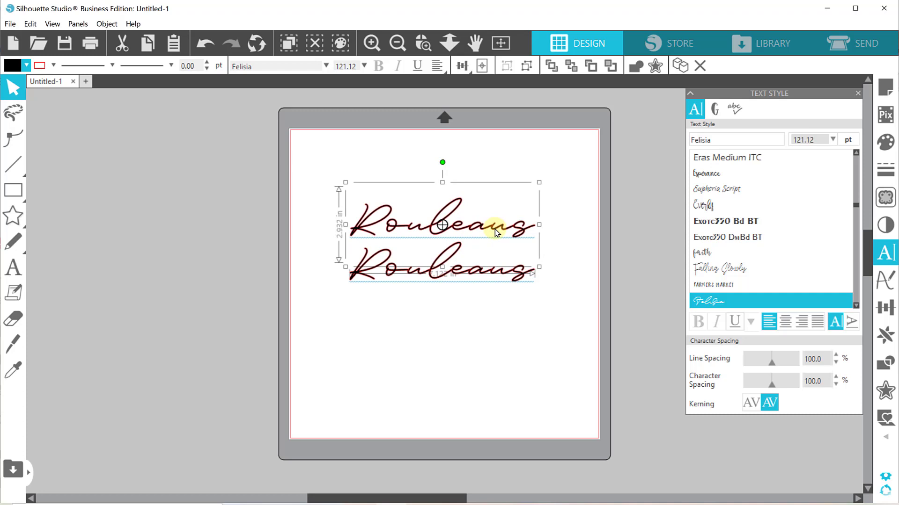
pyautogui.doubleClick(495, 232)
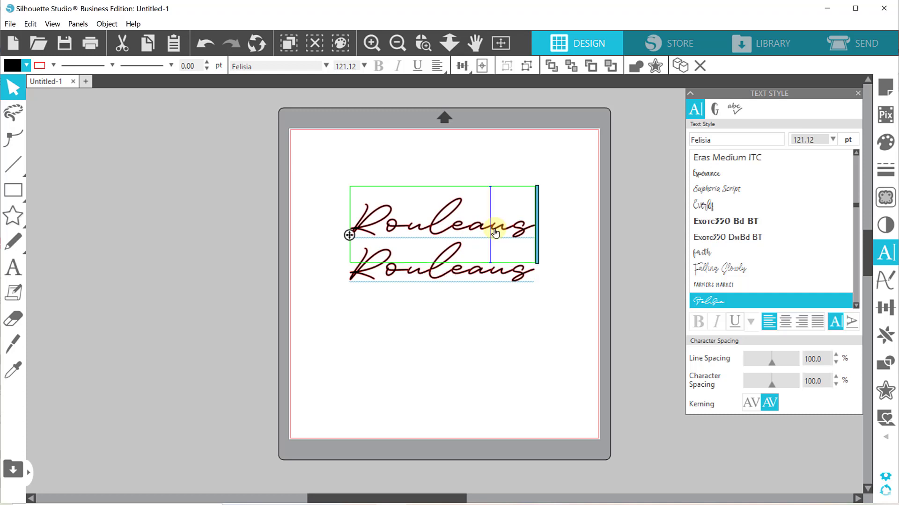
pyautogui.hotkey('ctrl', 'a')
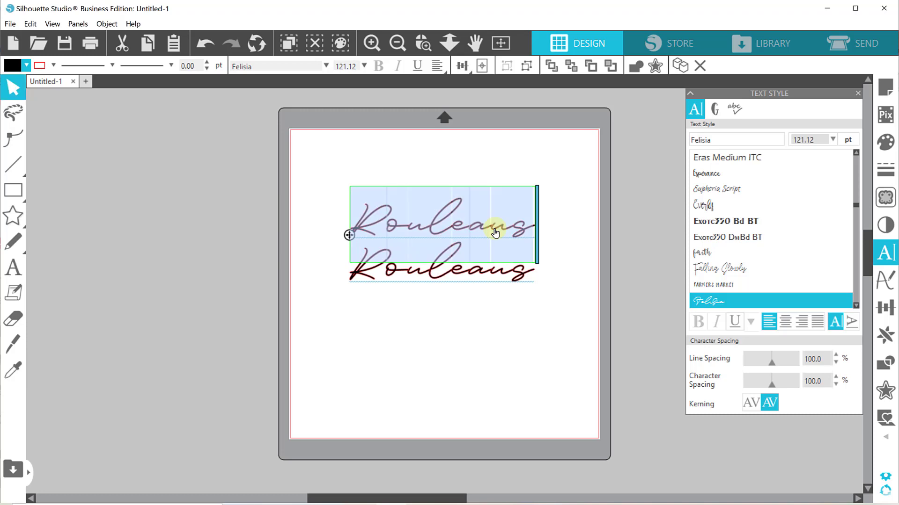
pyautogui.write('The')
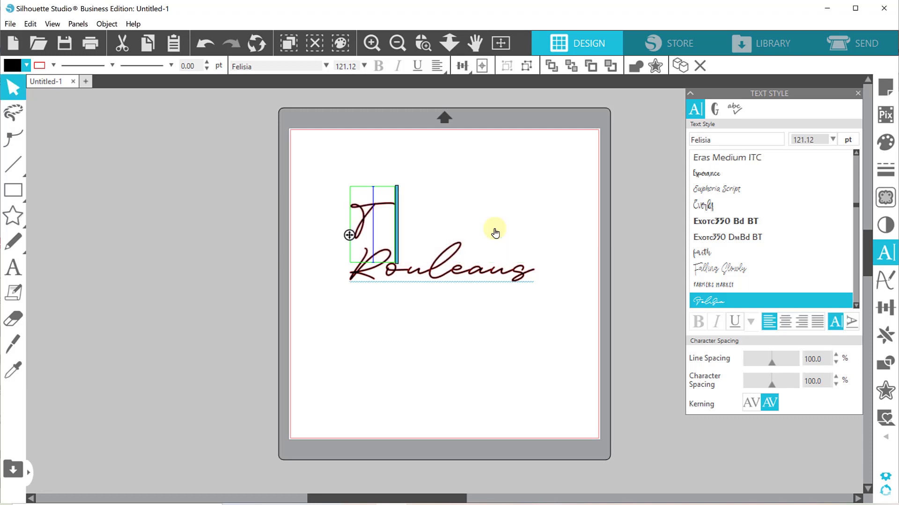
pyautogui.click(492, 232)
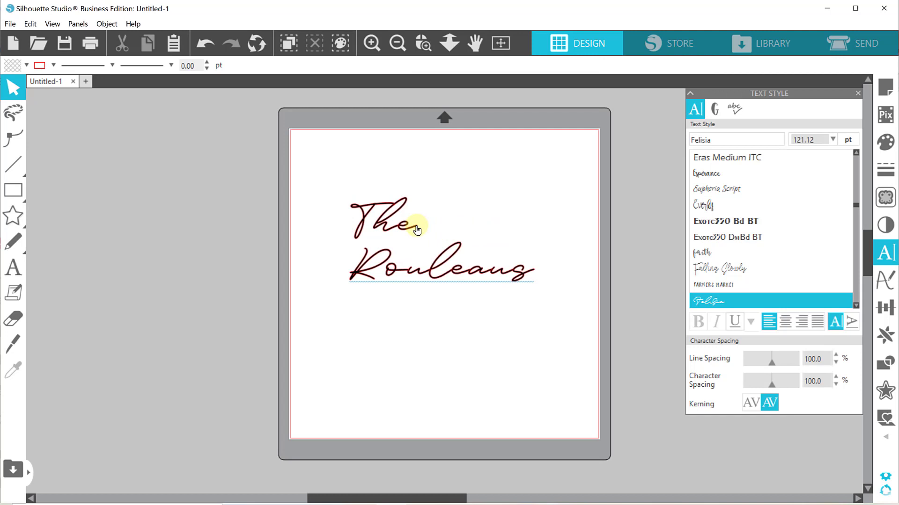
# Move The down slightly and shrink it to about 1.65 in wide
pyautogui.moveTo(419, 230); pyautogui.dragTo(413, 248)
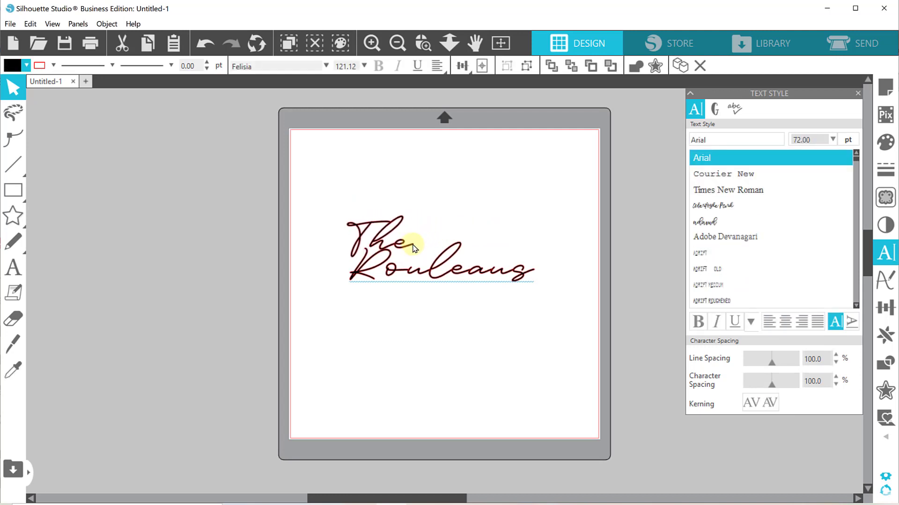
pyautogui.click(471, 187)
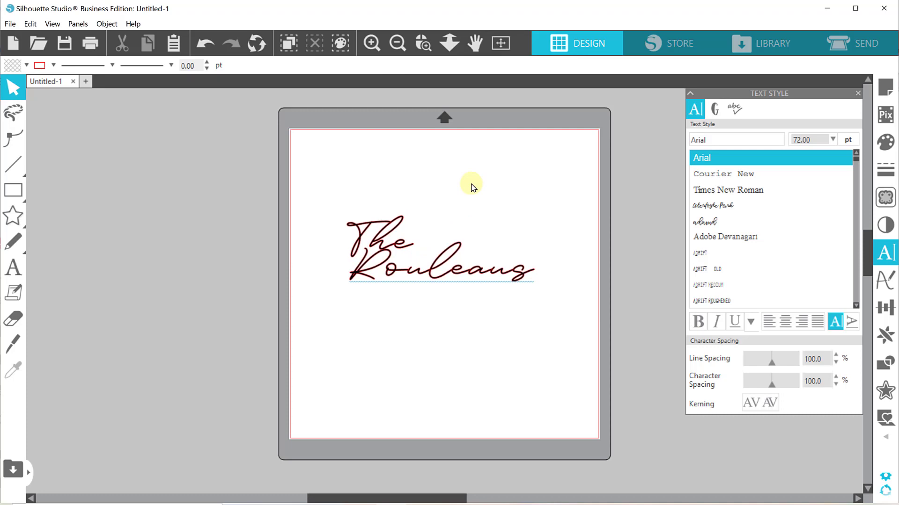
pyautogui.click(400, 219)
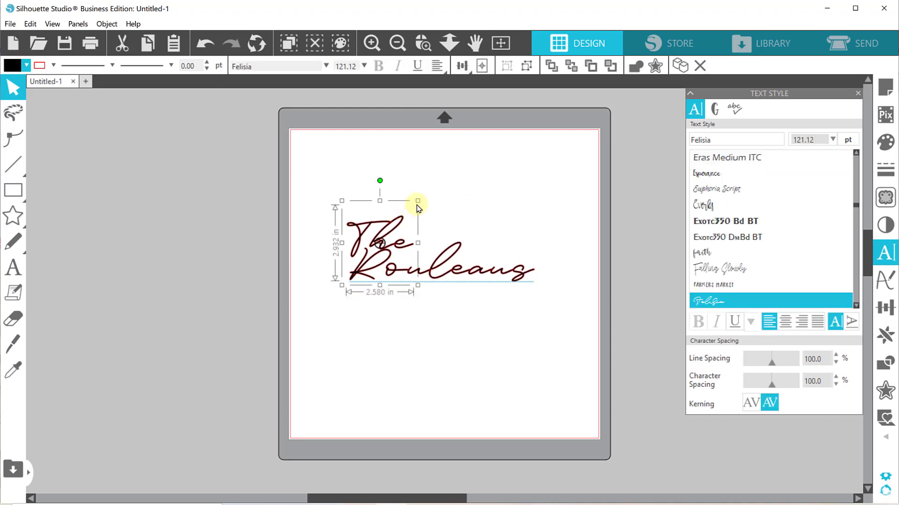
pyautogui.moveTo(417, 199); pyautogui.dragTo(397, 225)
# Zoom in, shift The slightly higher and right above Rouleaus, then close in on the e–R junction
pyautogui.click(459, 204)
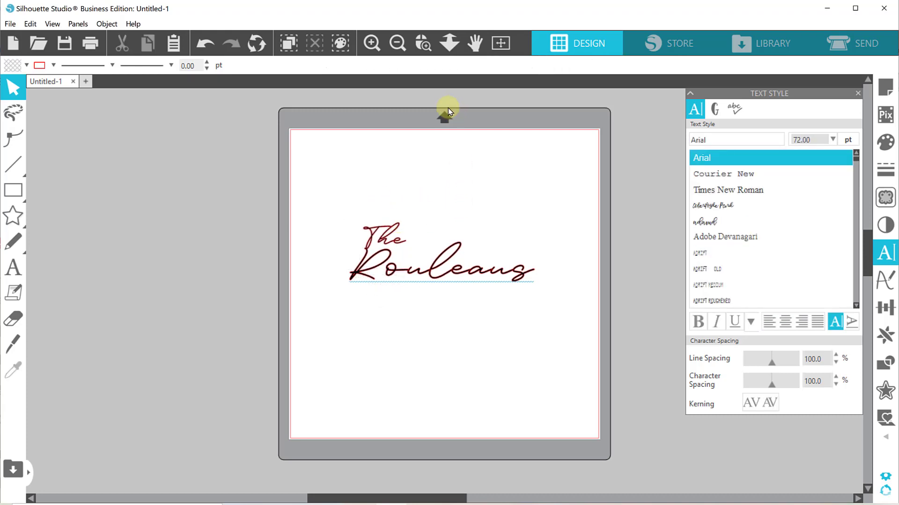
pyautogui.click(423, 43)
pyautogui.moveTo(329, 186); pyautogui.dragTo(582, 354)
pyautogui.moveTo(291, 221); pyautogui.dragTo(291, 234)
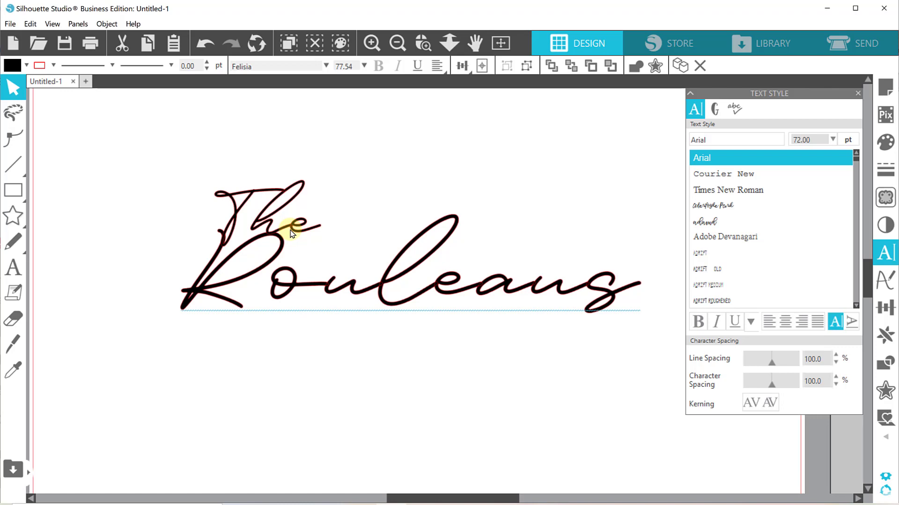
pyautogui.moveTo(291, 234); pyautogui.dragTo(289, 221)
pyautogui.click(293, 209)
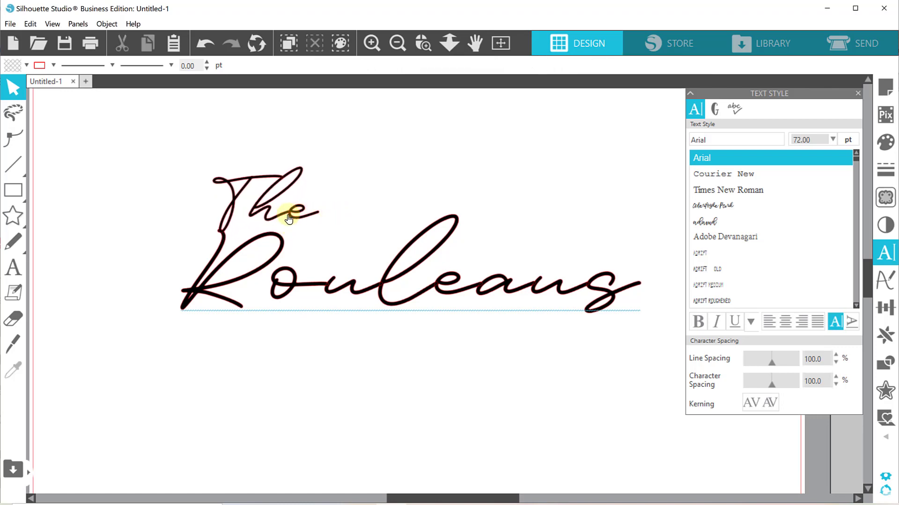
pyautogui.click(288, 218)
pyautogui.moveTo(288, 216); pyautogui.dragTo(290, 216)
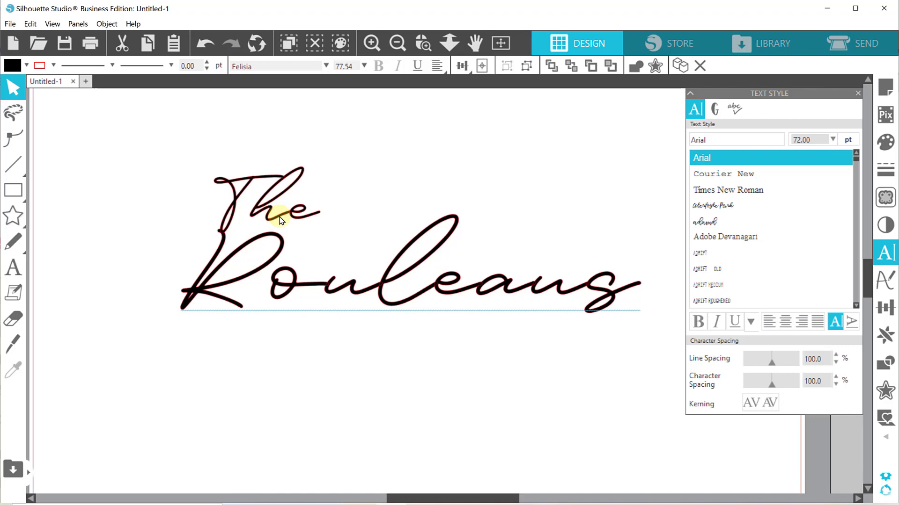
pyautogui.click(359, 214)
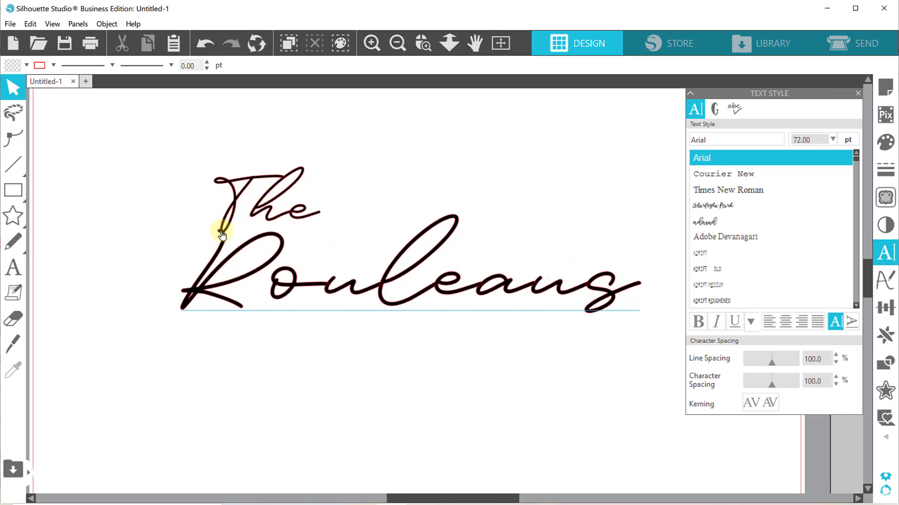
pyautogui.click(423, 43)
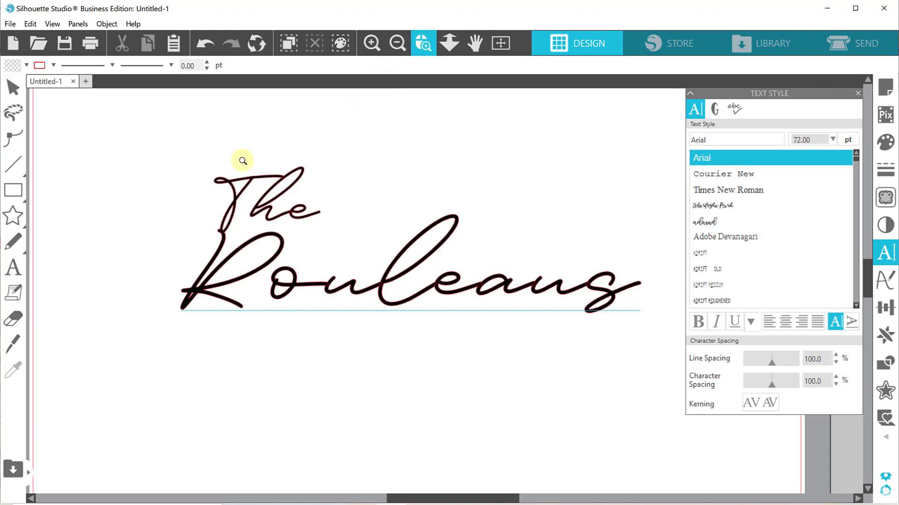
pyautogui.moveTo(242, 161); pyautogui.dragTo(312, 248)
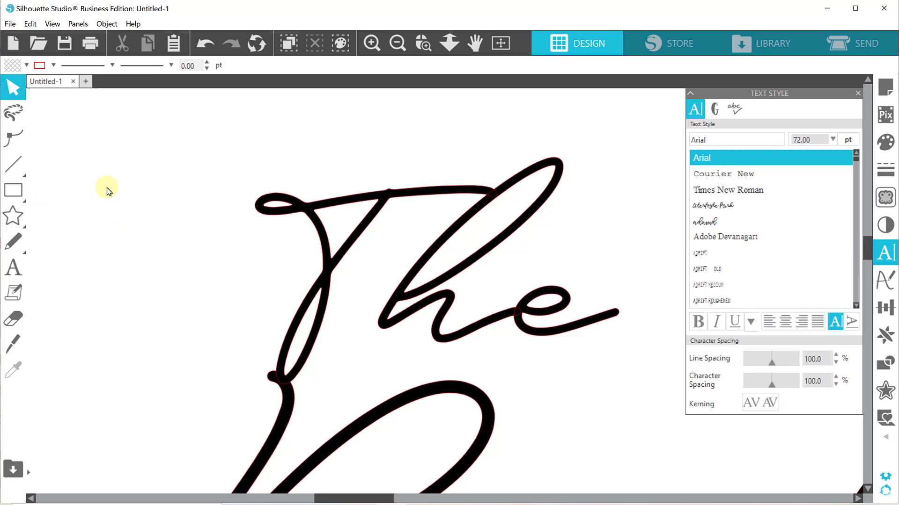
# Draw a thin 0.028 × 0.199 in rectangle bridging The's e down to the R, and change its fill
pyautogui.click(13, 190)
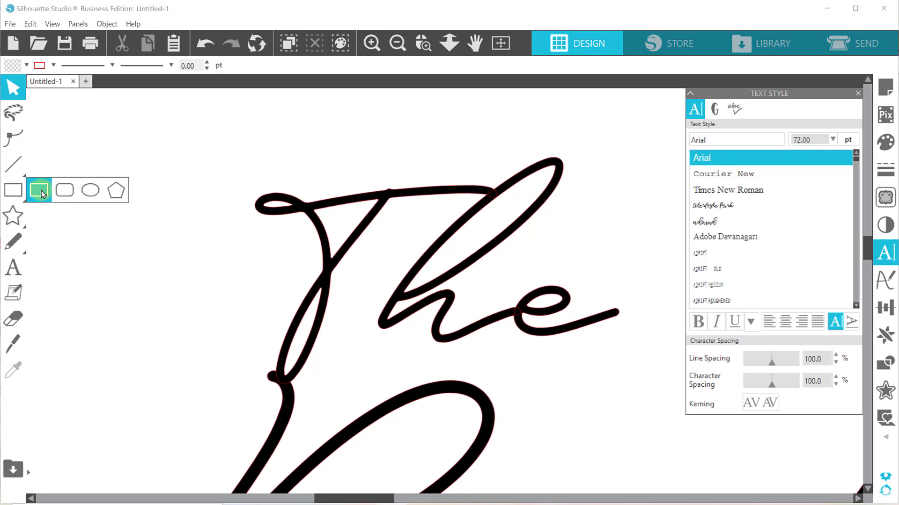
pyautogui.click(37, 187)
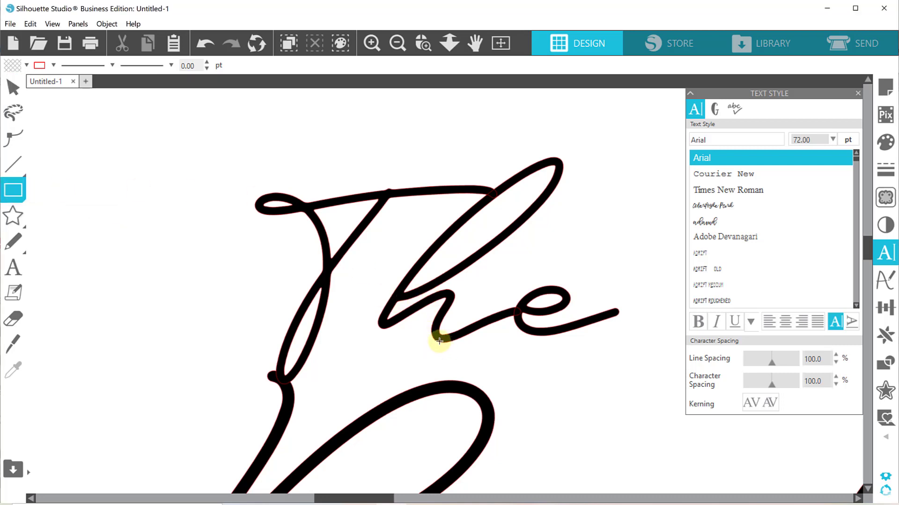
pyautogui.moveTo(439, 339); pyautogui.dragTo(444, 384)
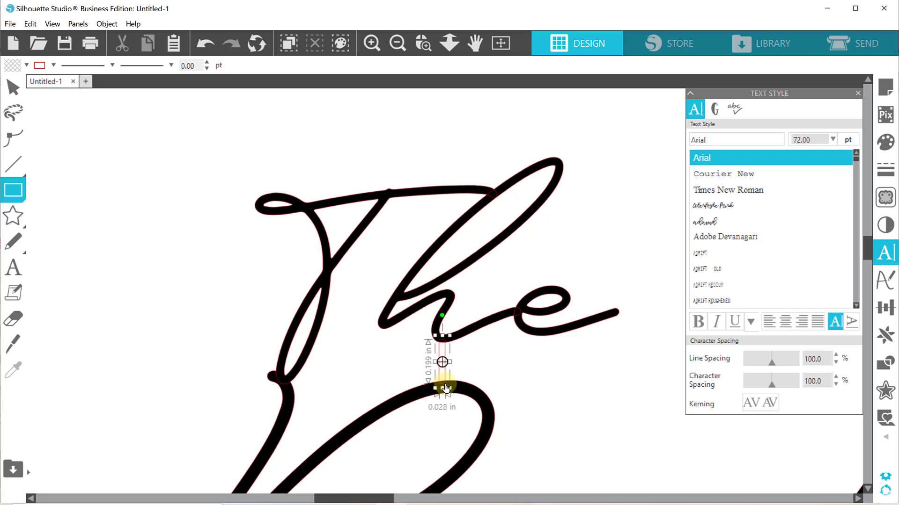
pyautogui.click(445, 365)
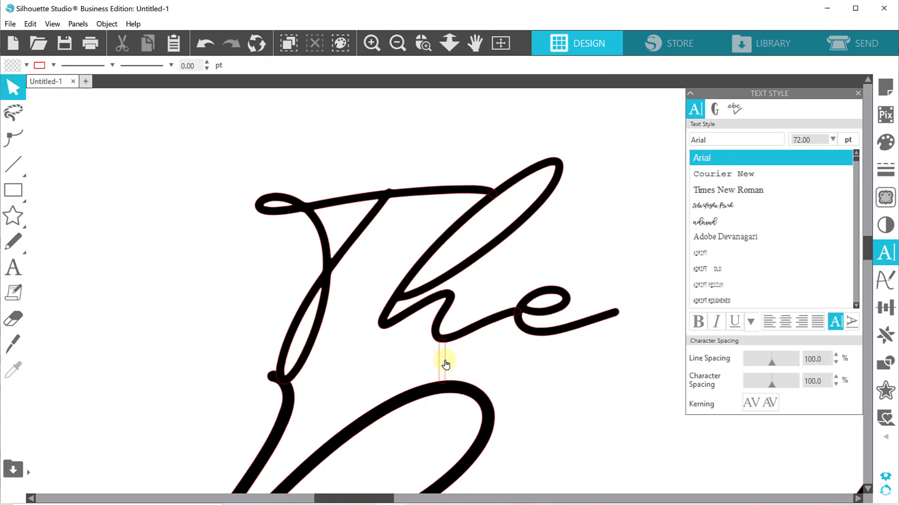
pyautogui.click(445, 364)
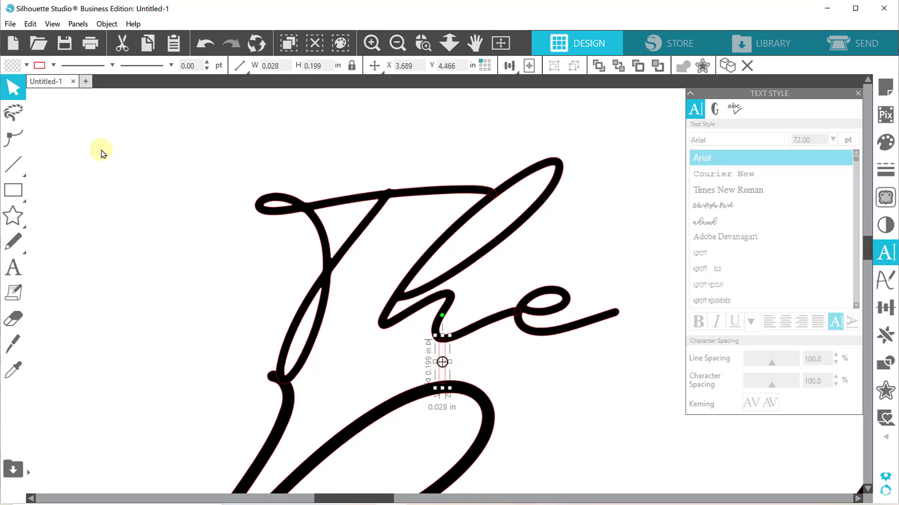
pyautogui.click(26, 67)
pyautogui.click(297, 144)
pyautogui.click(517, 355)
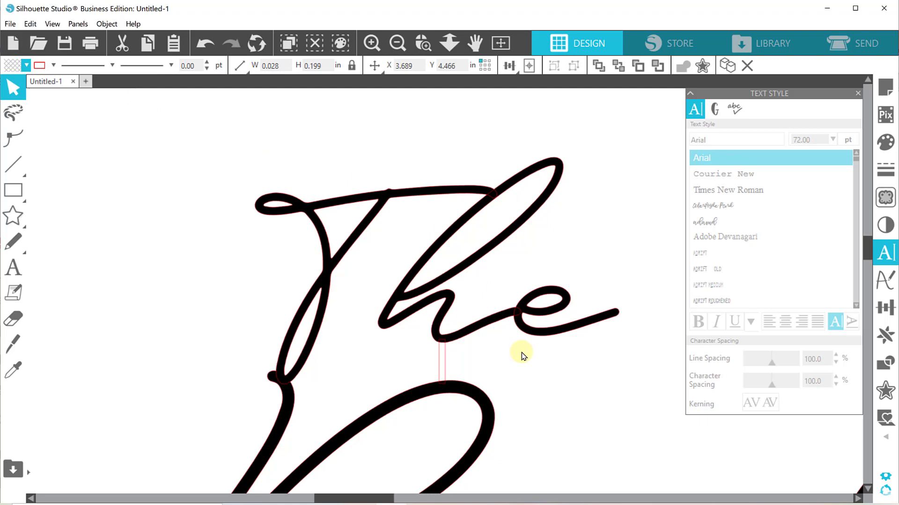
# Zoom out and place a duplicate of The Rouleaus above the original
pyautogui.click(397, 43)
pyautogui.click(398, 43)
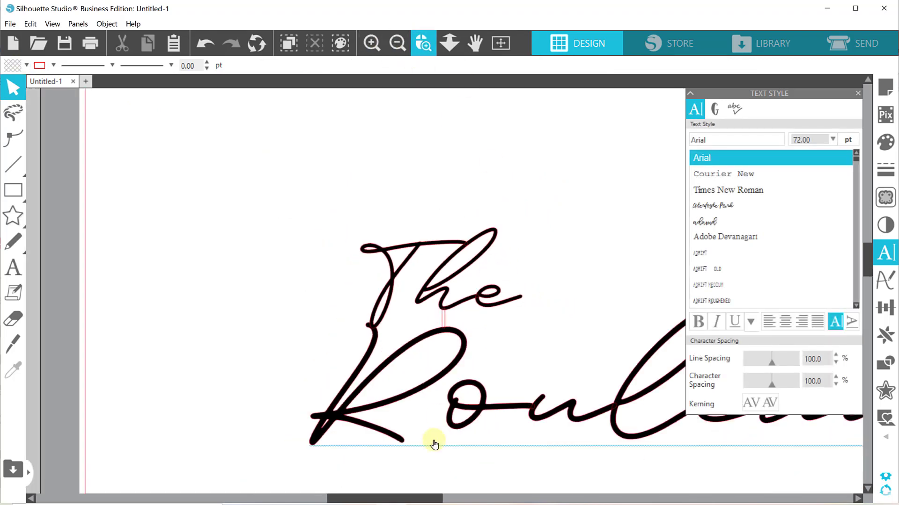
pyautogui.moveTo(431, 498); pyautogui.dragTo(450, 498)
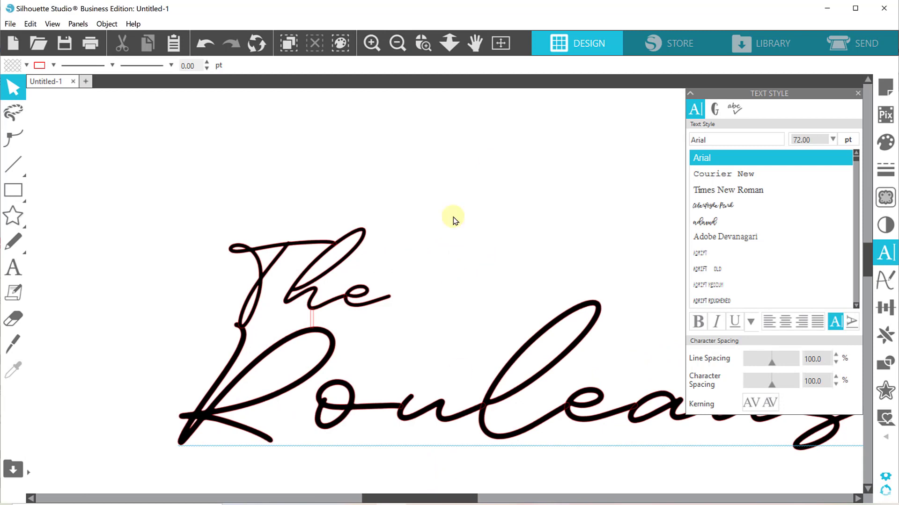
pyautogui.click(394, 42)
pyautogui.click(394, 42)
pyautogui.click(393, 42)
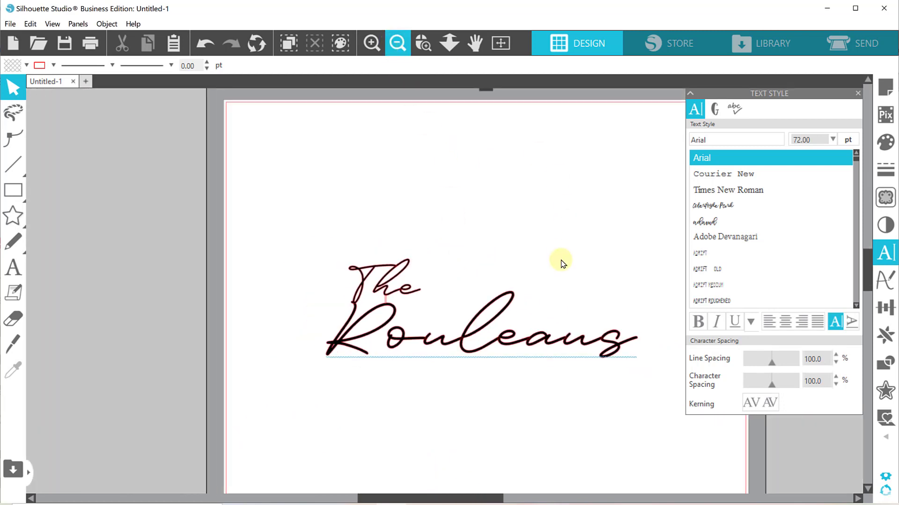
pyautogui.moveTo(297, 192); pyautogui.dragTo(630, 419)
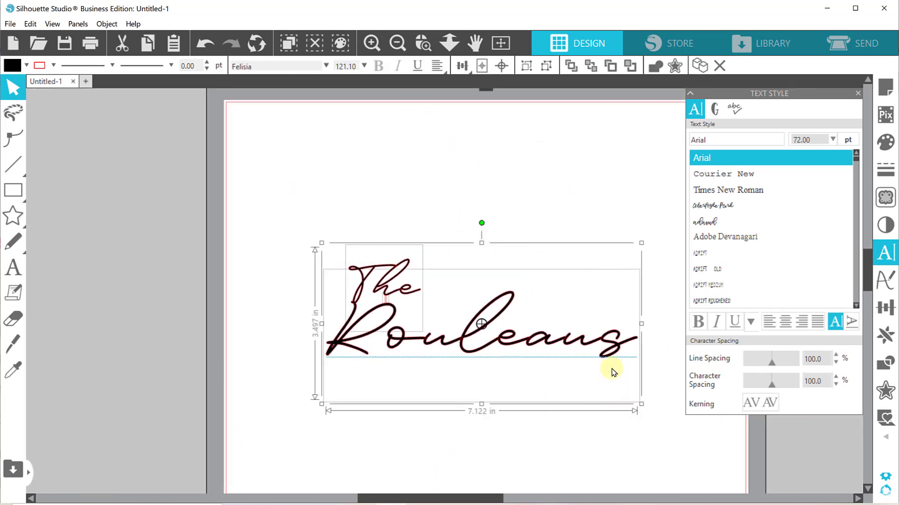
pyautogui.moveTo(598, 354); pyautogui.dragTo(593, 329)
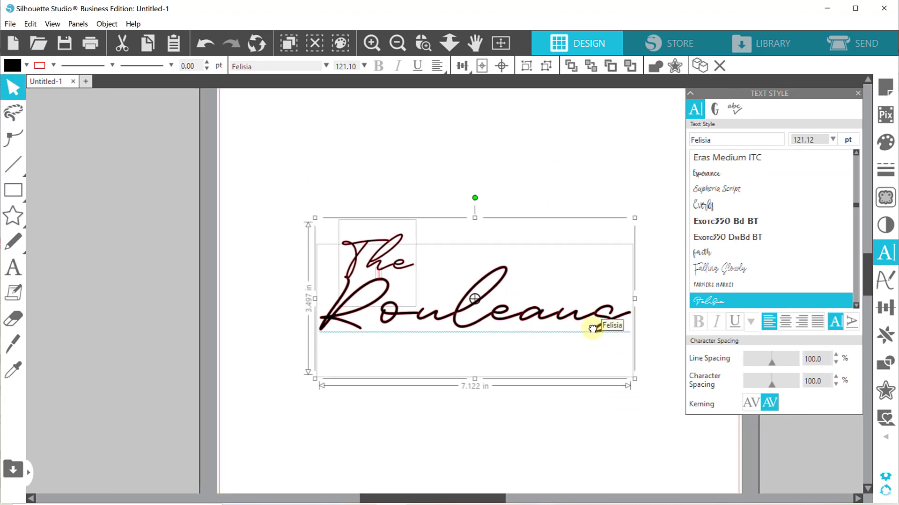
pyautogui.moveTo(593, 328); pyautogui.dragTo(587, 201)
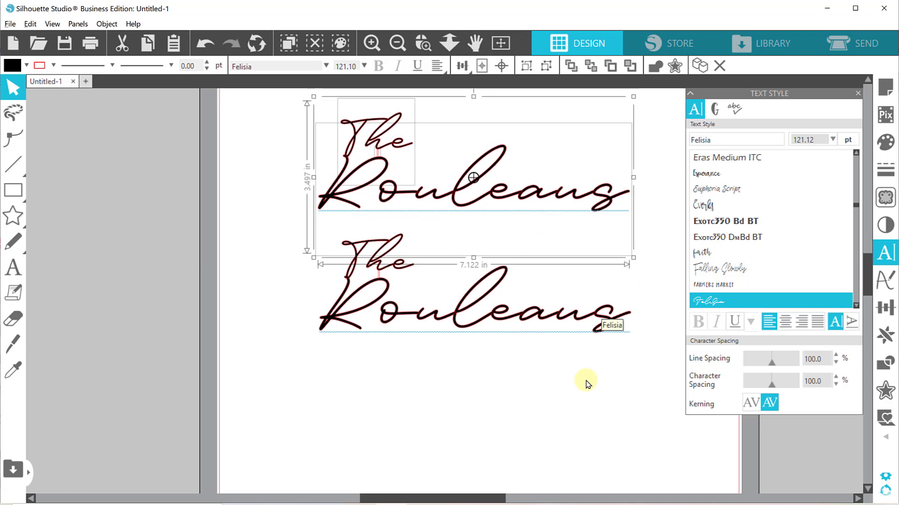
pyautogui.click(558, 406)
# Weld the upper The Rouleaus copy into a single shape
pyautogui.click(377, 159)
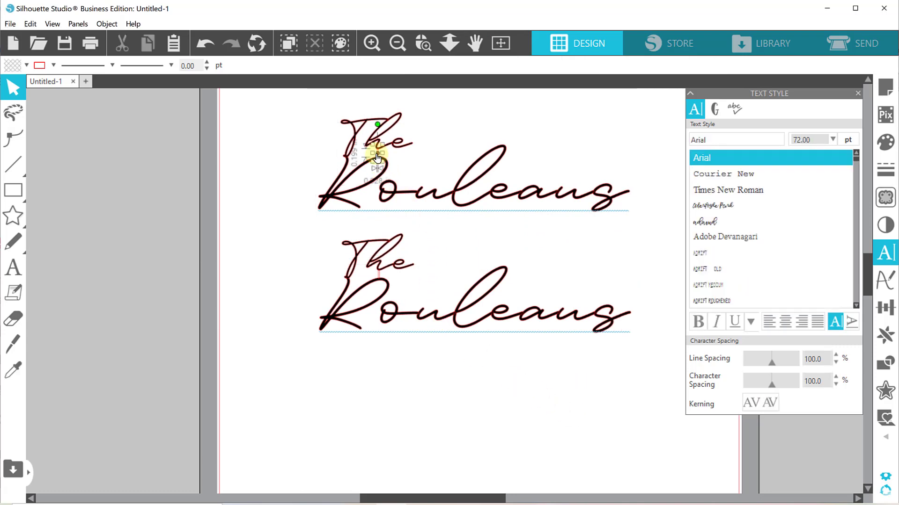
pyautogui.click(26, 65)
pyautogui.click(345, 296)
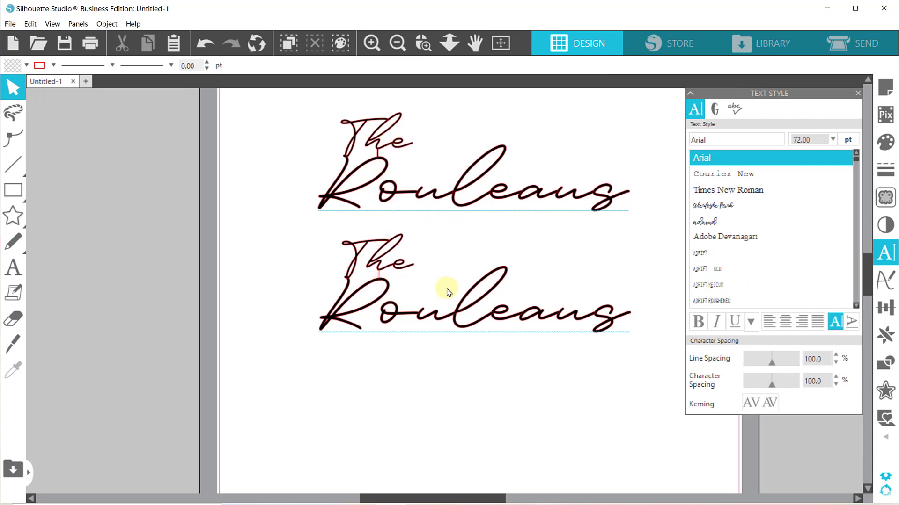
pyautogui.click(398, 44)
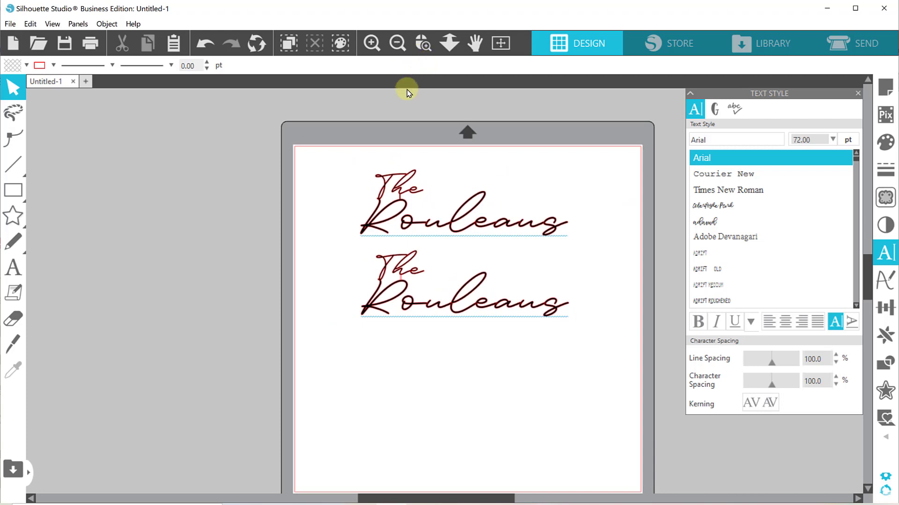
pyautogui.moveTo(305, 124); pyautogui.dragTo(571, 241)
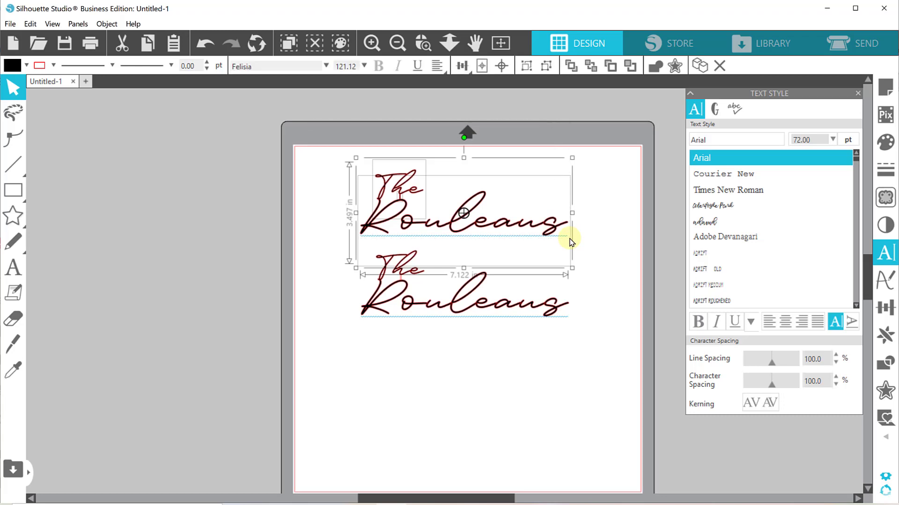
pyautogui.rightClick(504, 231)
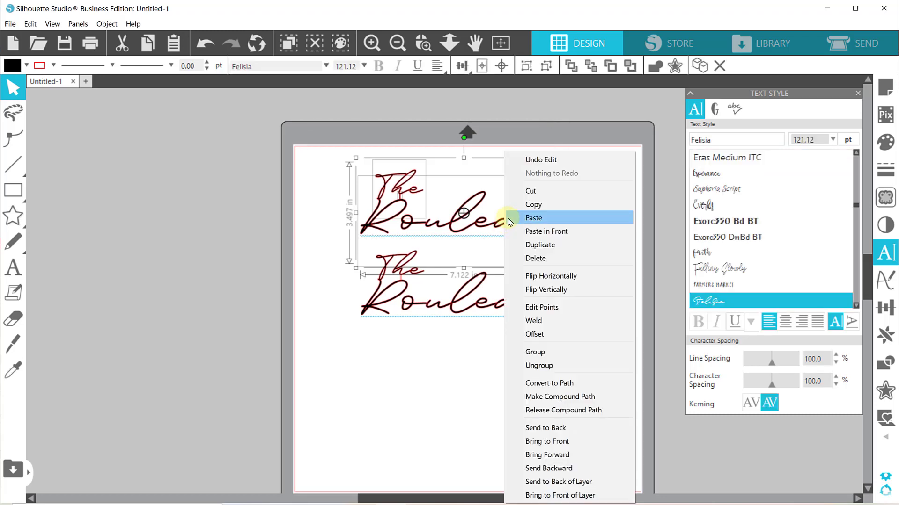
pyautogui.click(536, 321)
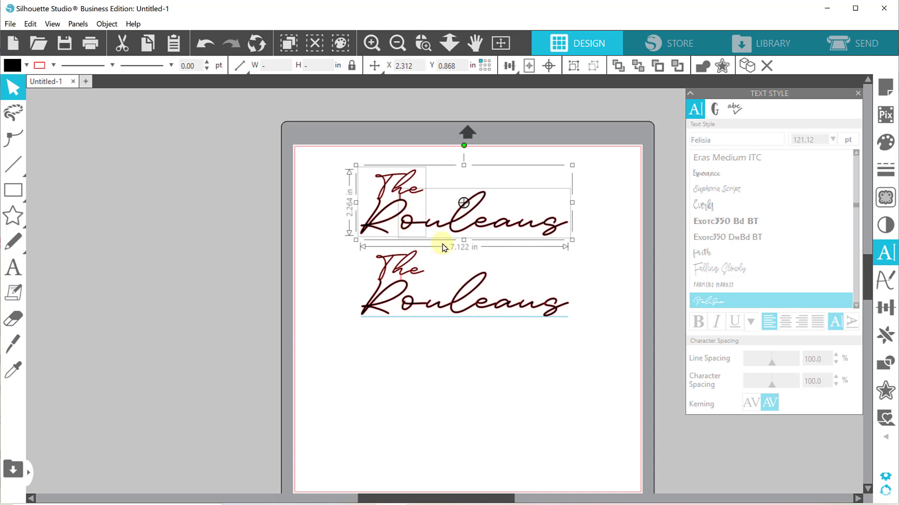
# Zoom in on the upper text's R, trying and undoing a move of the oule letters
pyautogui.click(588, 278)
pyautogui.click(477, 225)
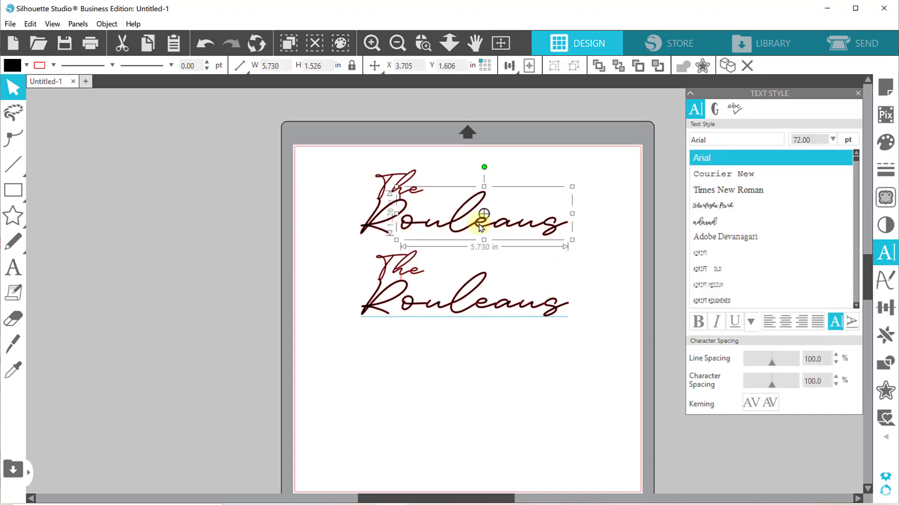
pyautogui.click(423, 43)
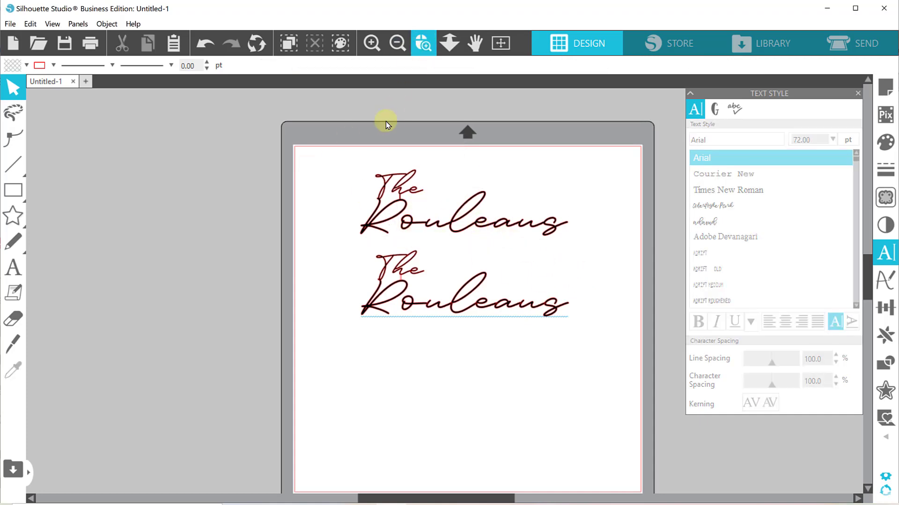
pyautogui.click(471, 242)
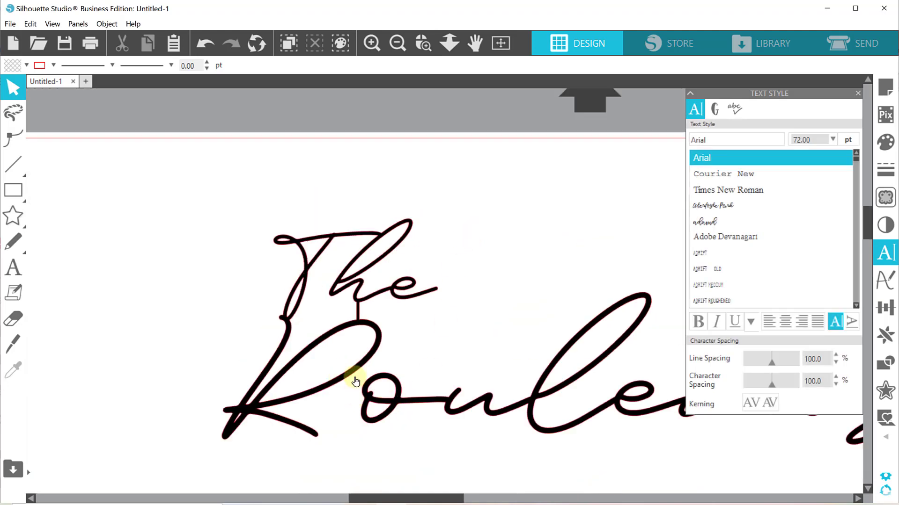
pyautogui.scroll(-1, 354, 379)
pyautogui.scroll(-1, 356, 380)
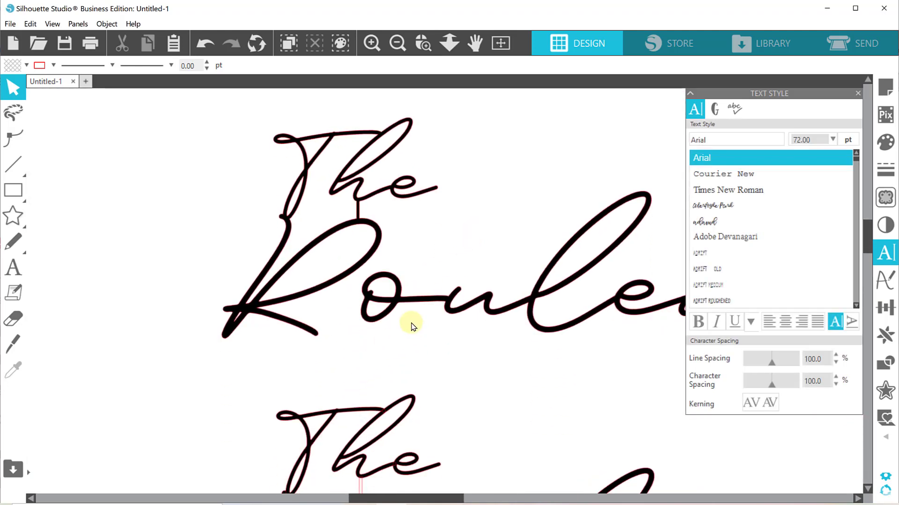
pyautogui.moveTo(433, 309); pyautogui.dragTo(402, 301)
pyautogui.hotkey('ctrl', 'z')
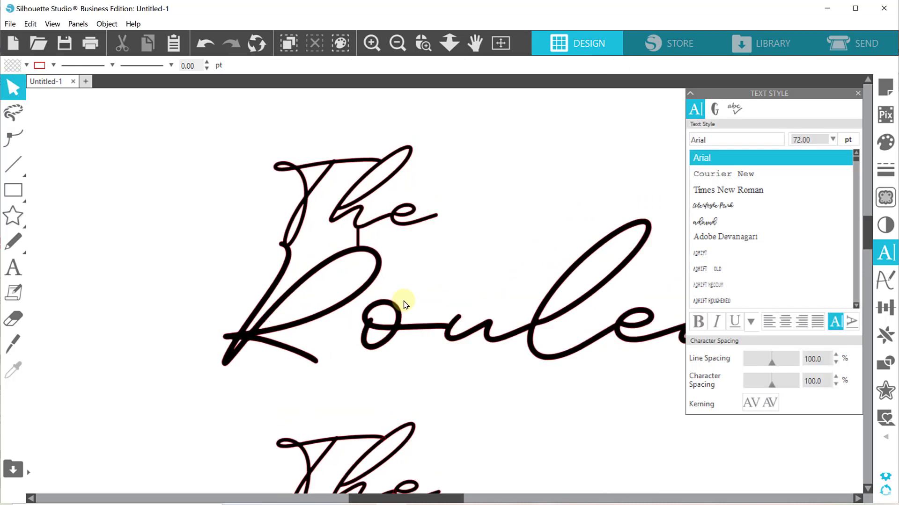
# Draw a thin 0.043 × 0.301 in rectangle between the R's loop and the o
pyautogui.click(15, 185)
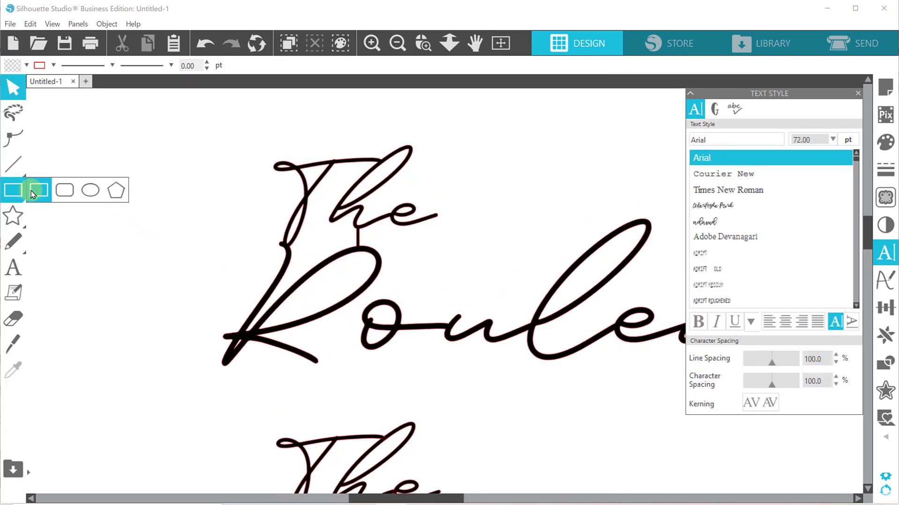
pyautogui.moveTo(425, 261)
pyautogui.mouseDown()
pyautogui.moveTo(435, 277)
pyautogui.moveTo(422, 298)
pyautogui.moveTo(430, 295)
pyautogui.moveTo(361, 304)
pyautogui.mouseUp()
pyautogui.click(423, 43)
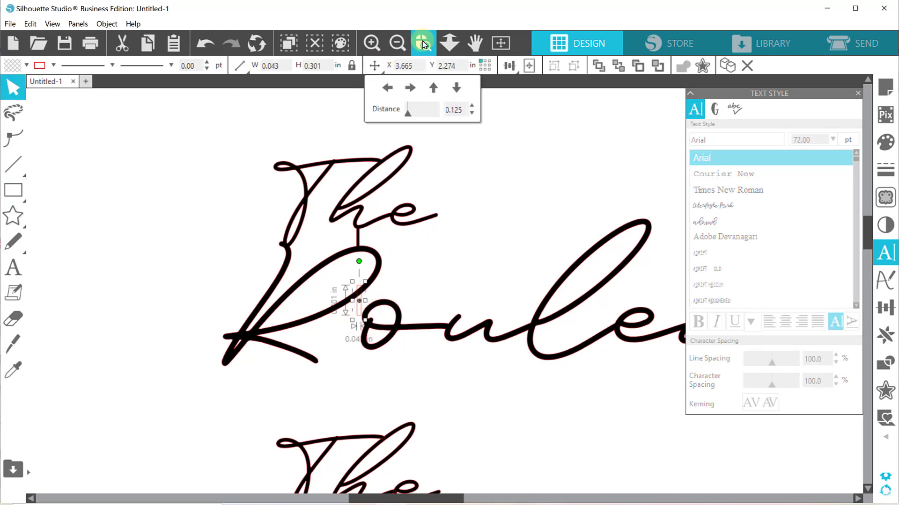
pyautogui.moveTo(325, 256); pyautogui.dragTo(402, 336)
pyautogui.moveTo(405, 209); pyautogui.dragTo(370, 212)
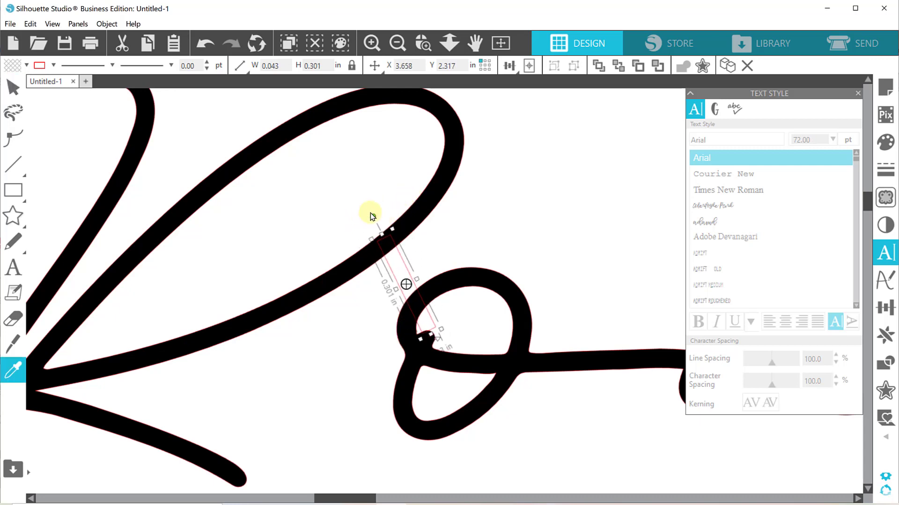
pyautogui.hotkey('ctrl', 'z')
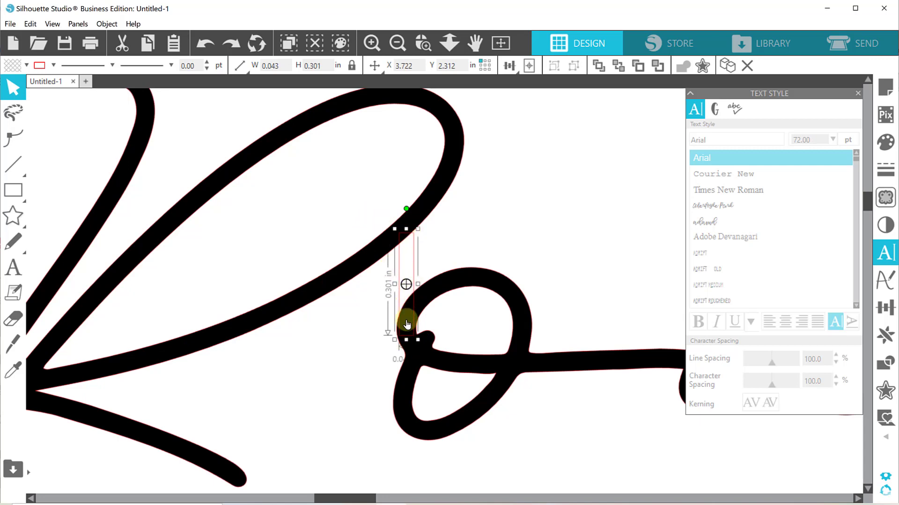
# Fill the bar pink, tilt it across the gap, shorten it to 0.268 in and nudge it into place
pyautogui.click(27, 65)
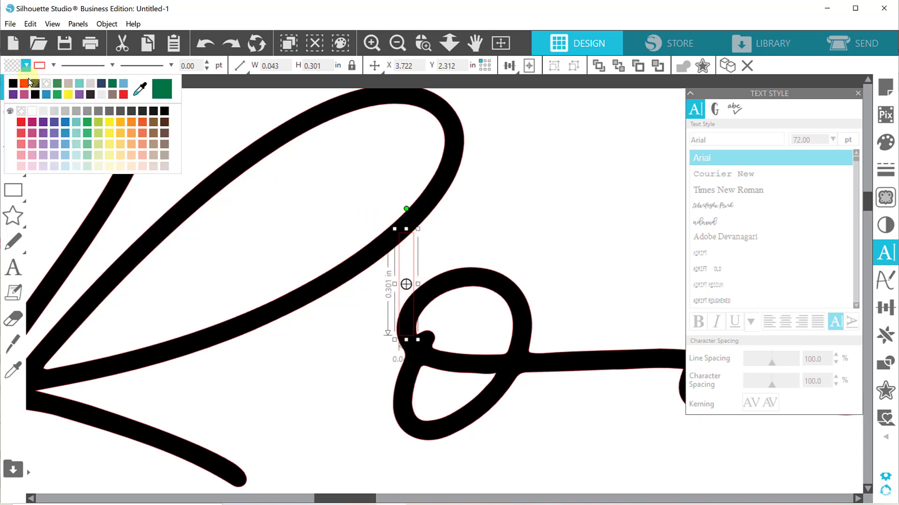
pyautogui.click(25, 95)
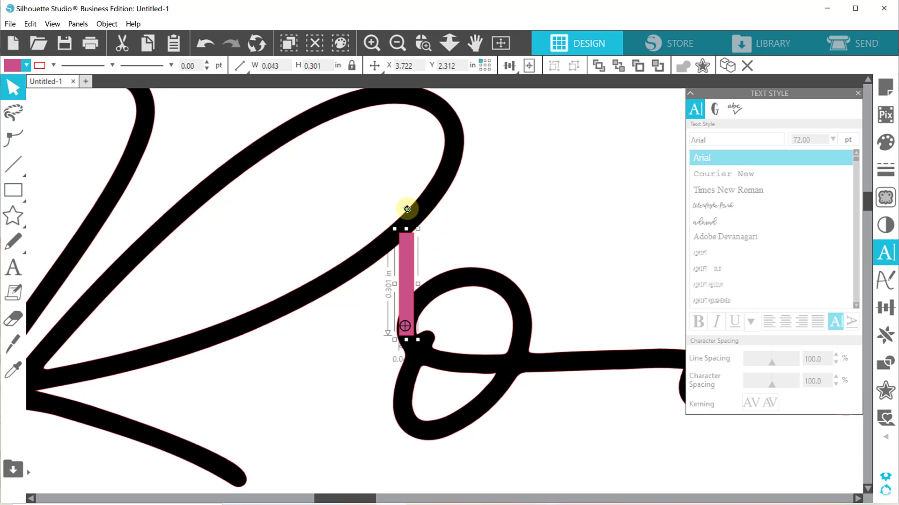
pyautogui.moveTo(406, 211); pyautogui.dragTo(358, 241)
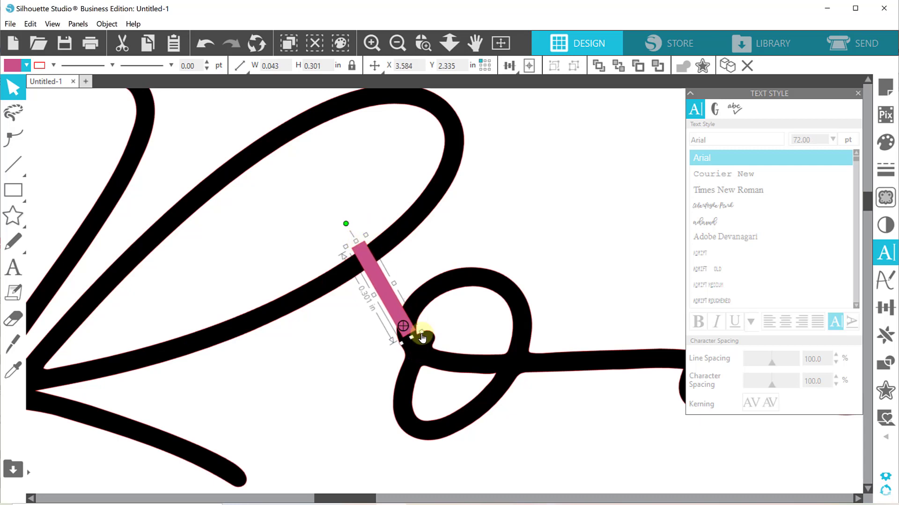
pyautogui.moveTo(354, 240); pyautogui.dragTo(358, 253)
pyautogui.click(488, 242)
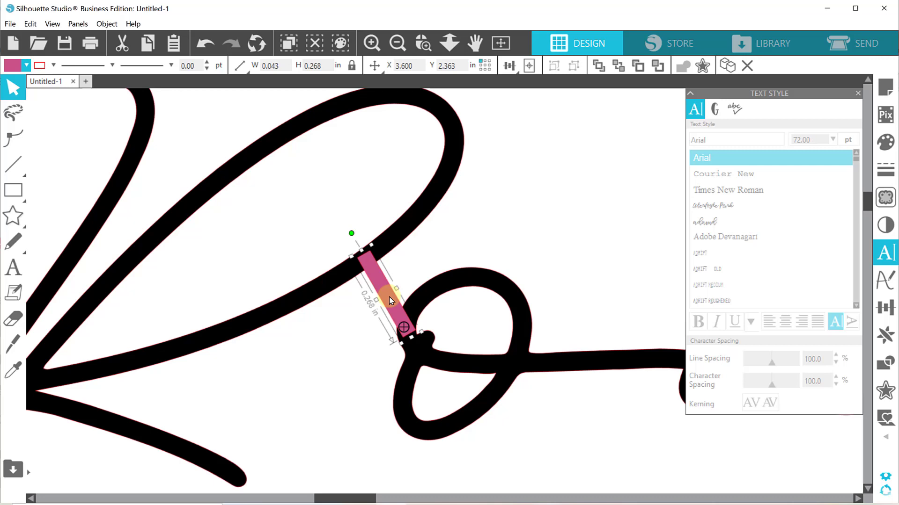
pyautogui.press('Left')
pyautogui.press('Down')
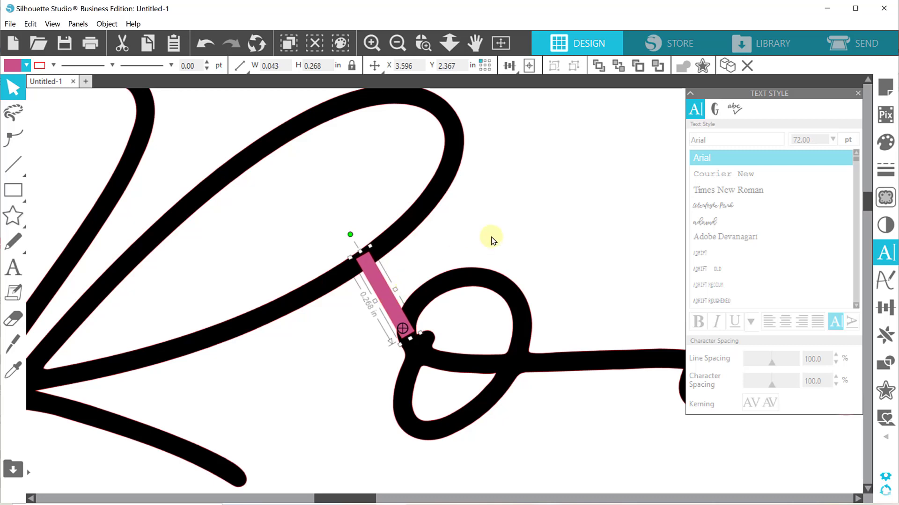
pyautogui.click(489, 240)
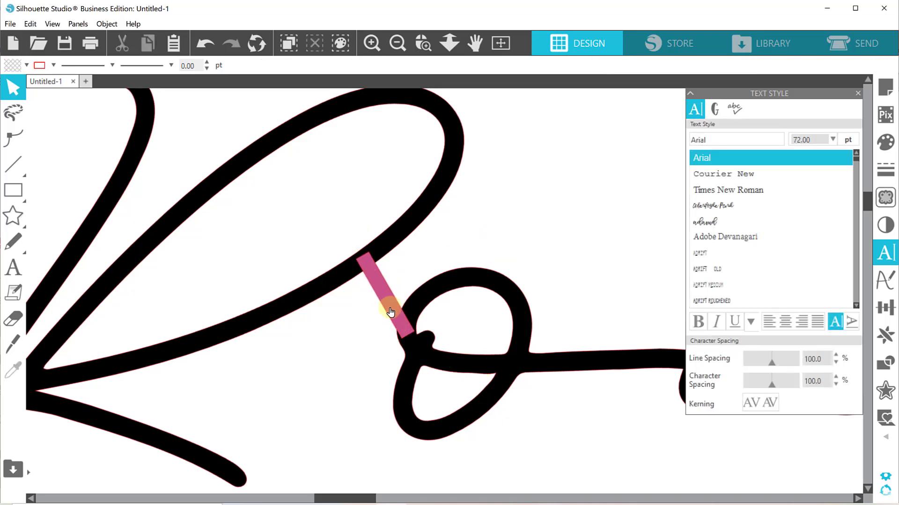
# Zoom out and weld the pink bridge into the upper script text
pyautogui.click(398, 43)
pyautogui.click(398, 43)
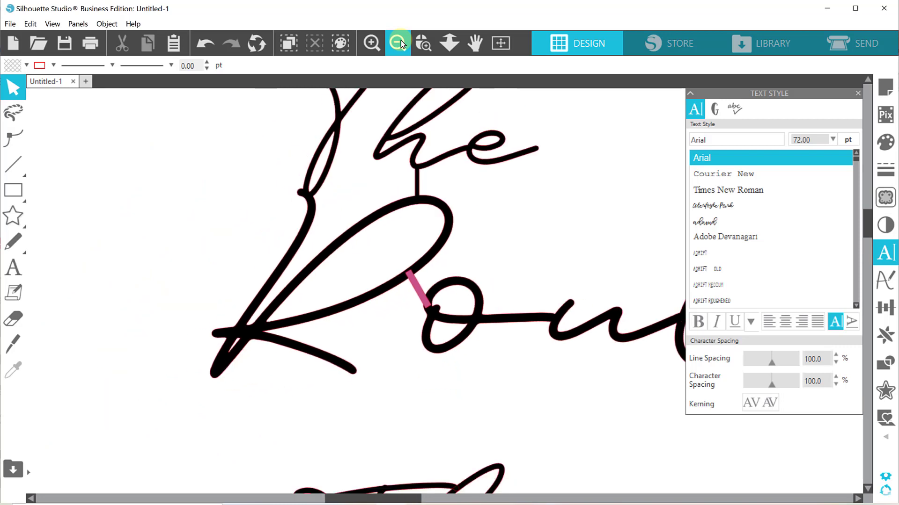
pyautogui.click(399, 43)
pyautogui.click(399, 44)
pyautogui.click(543, 315)
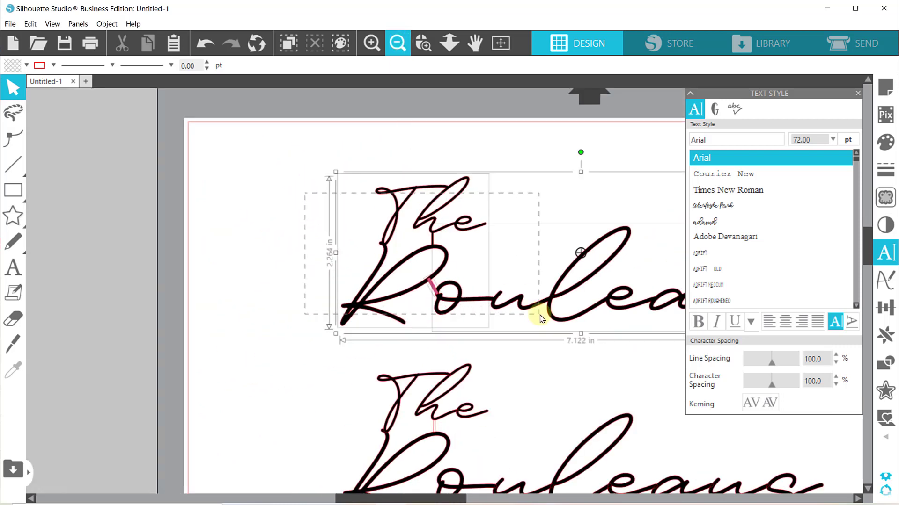
pyautogui.click(702, 66)
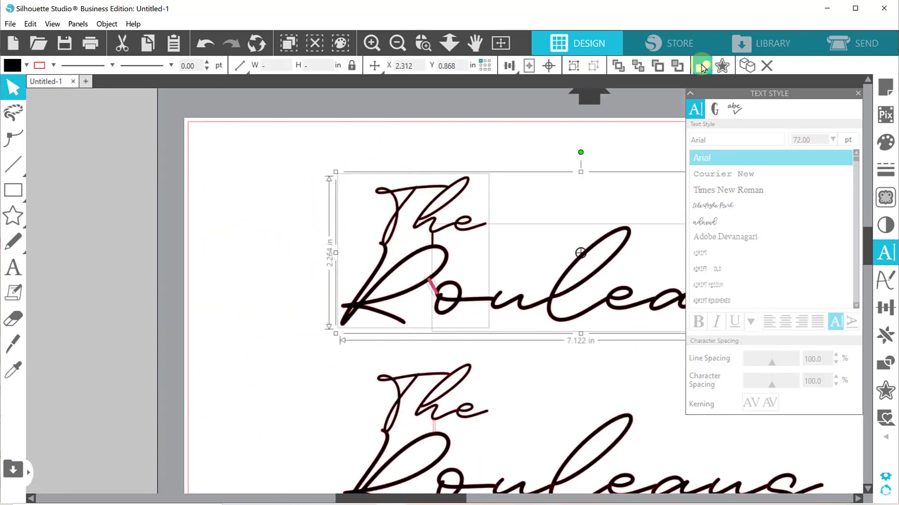
pyautogui.click(287, 256)
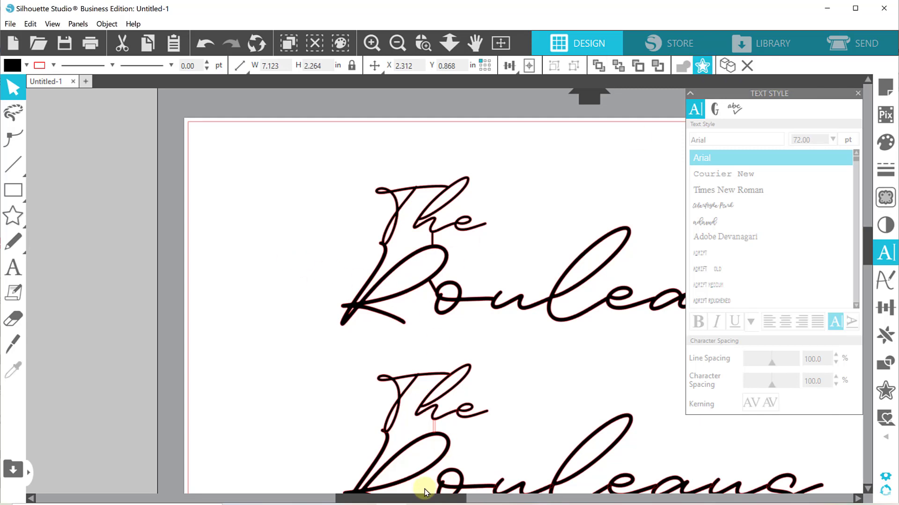
pyautogui.moveTo(421, 501); pyautogui.dragTo(462, 499)
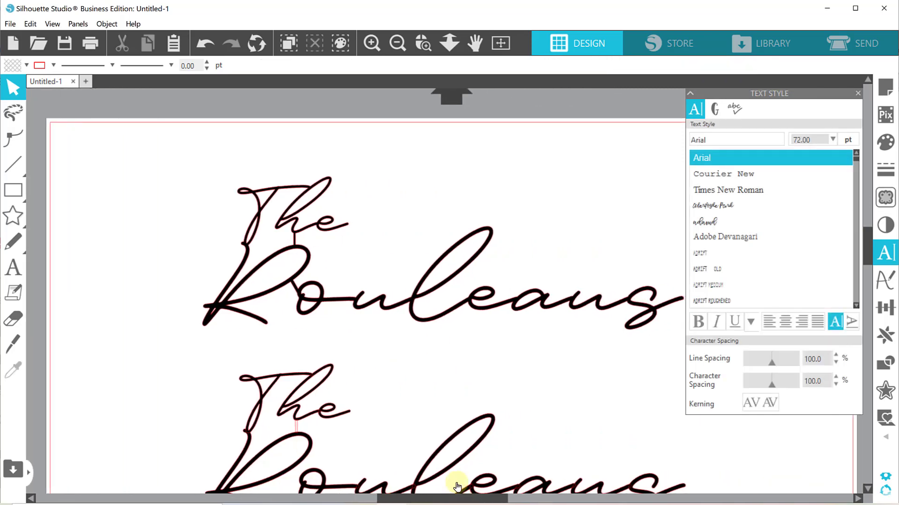
pyautogui.hscroll(-3, 447, 301)
pyautogui.click(446, 296)
pyautogui.press('i')
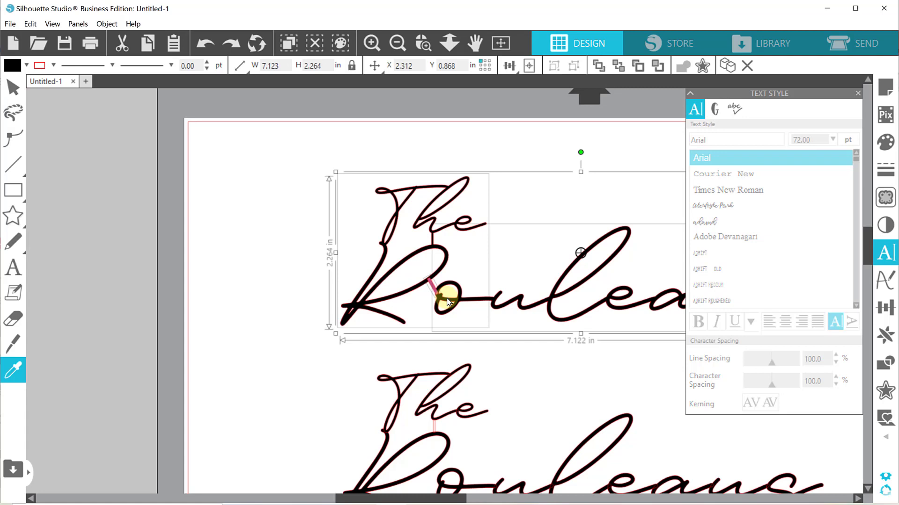
pyautogui.press('v')
# Rotate and lower the R–o connector bar into place, then weld it into the script
pyautogui.click(522, 140)
pyautogui.click(423, 42)
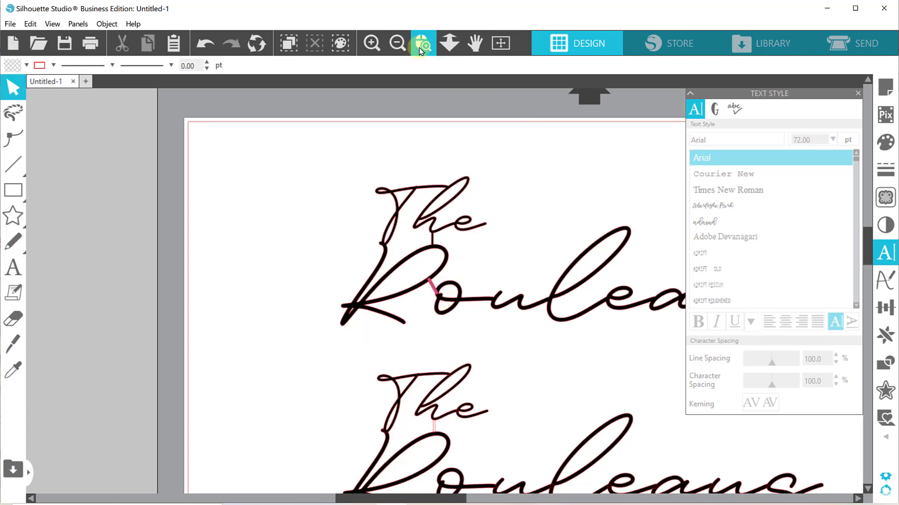
pyautogui.moveTo(407, 230); pyautogui.dragTo(487, 323)
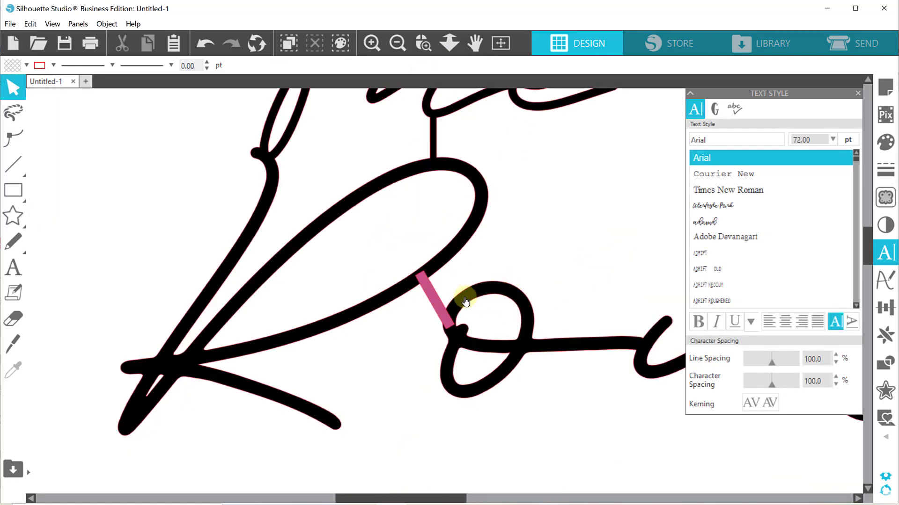
pyautogui.click(407, 254)
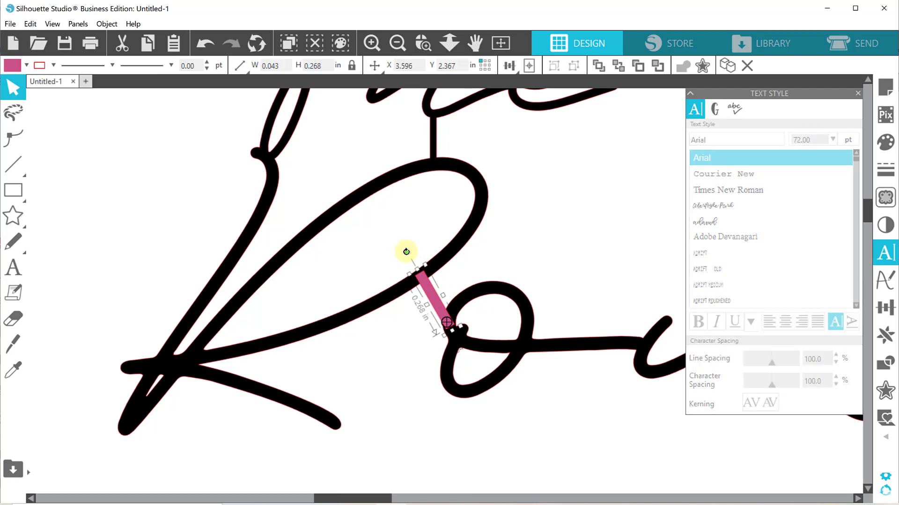
pyautogui.moveTo(403, 255); pyautogui.dragTo(389, 269)
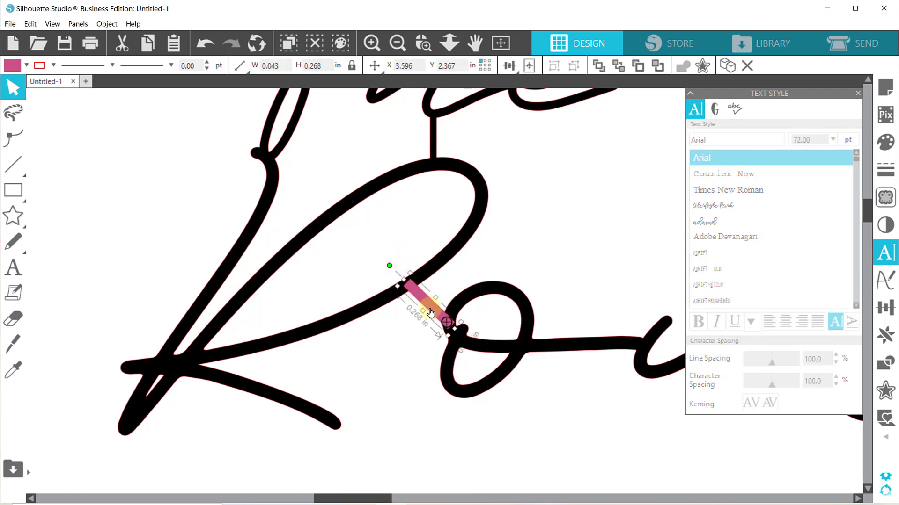
pyautogui.click(431, 316)
pyautogui.moveTo(430, 311); pyautogui.dragTo(431, 320)
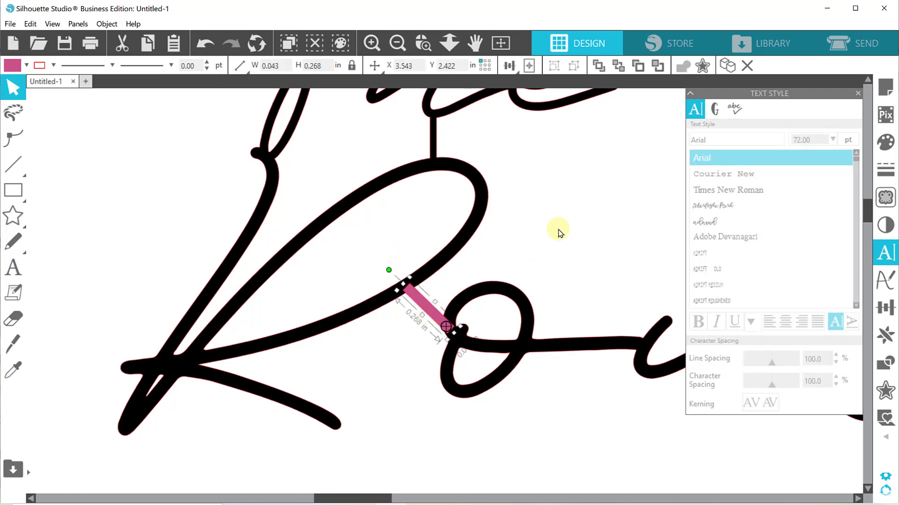
pyautogui.click(332, 263)
pyautogui.moveTo(132, 230); pyautogui.dragTo(479, 388)
pyautogui.click(698, 67)
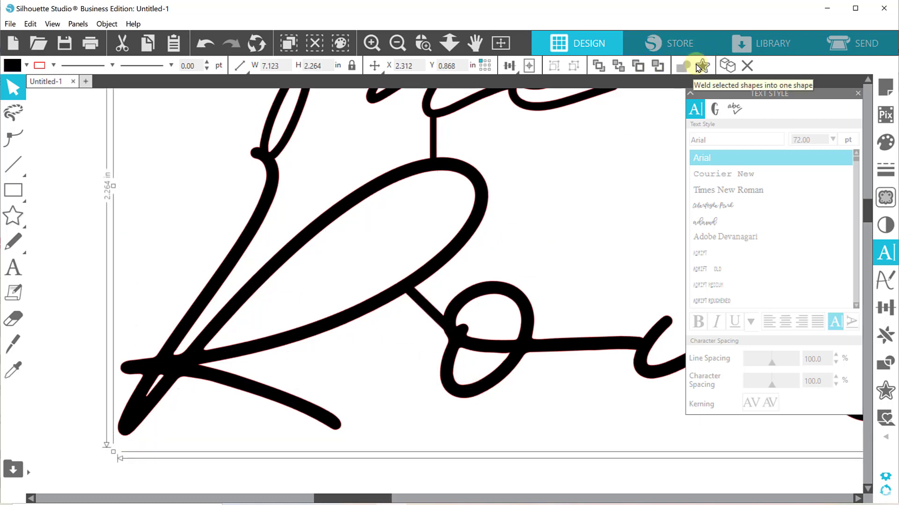
pyautogui.click(398, 44)
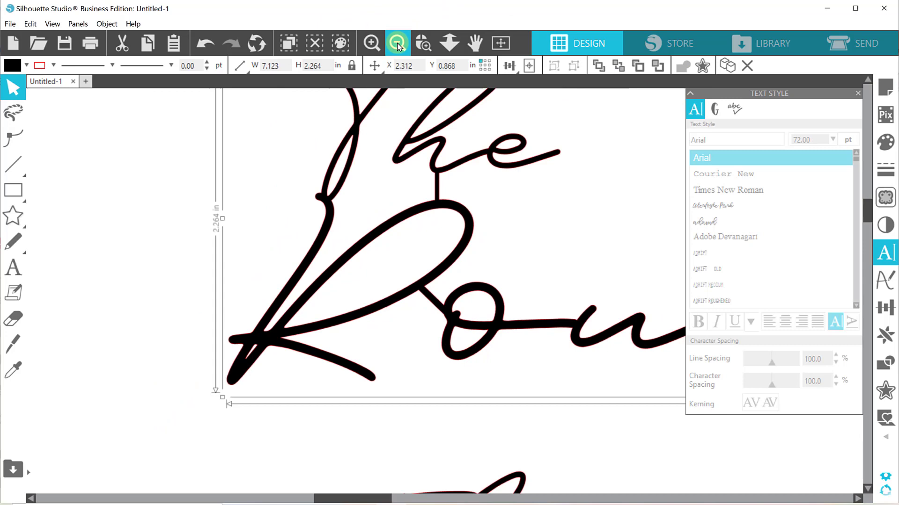
# Zoom out to the whole page and reselect, then deselect, the top The Rouleaus
pyautogui.click(397, 44)
pyautogui.click(398, 44)
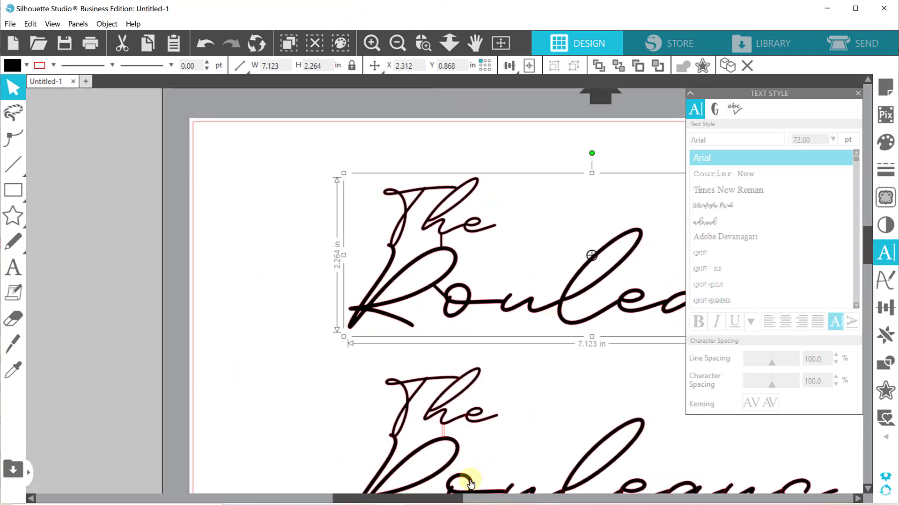
pyautogui.moveTo(445, 497); pyautogui.dragTo(501, 500)
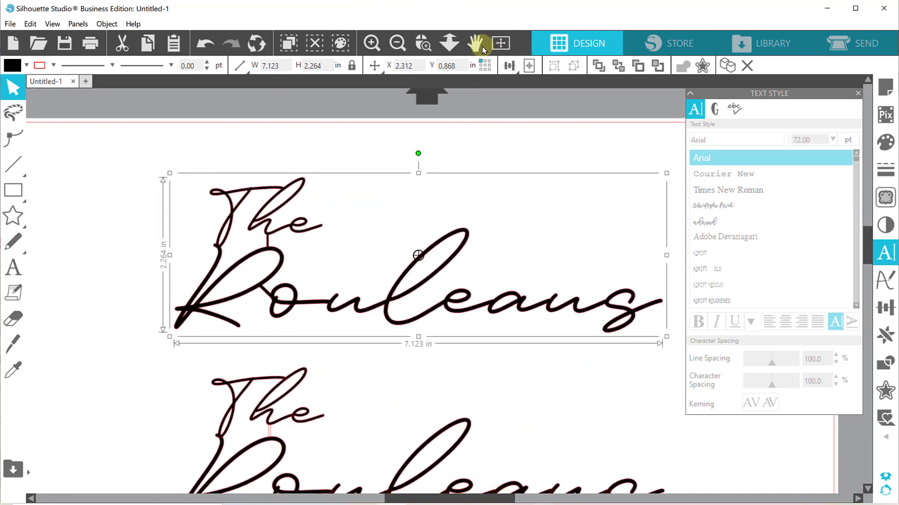
pyautogui.click(423, 43)
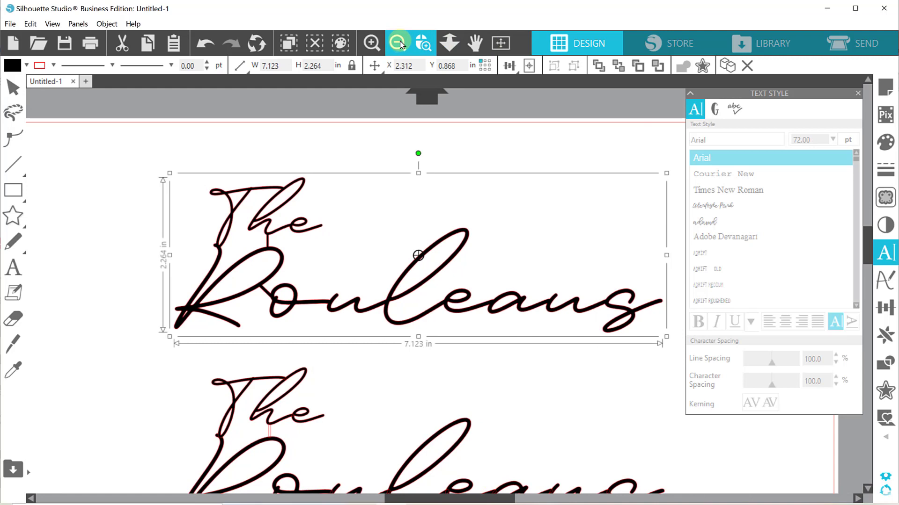
pyautogui.click(398, 44)
pyautogui.click(13, 88)
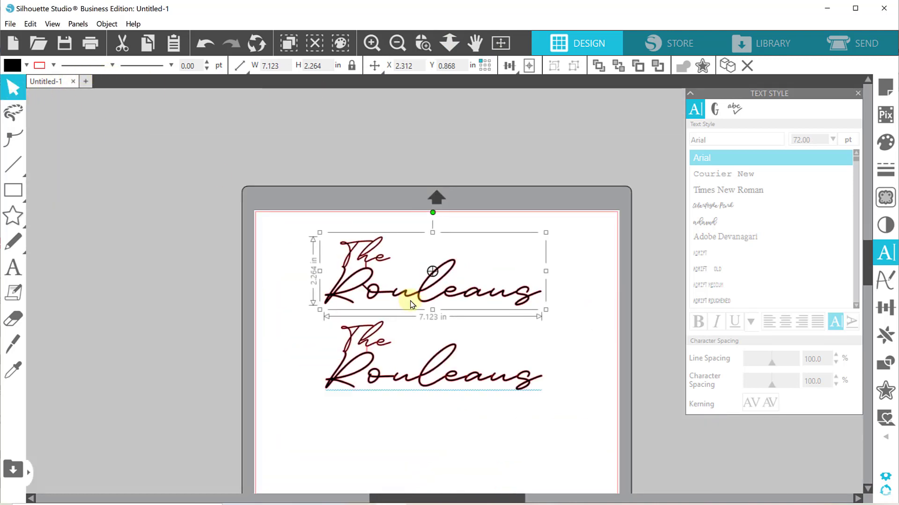
pyautogui.click(408, 323)
pyautogui.click(453, 292)
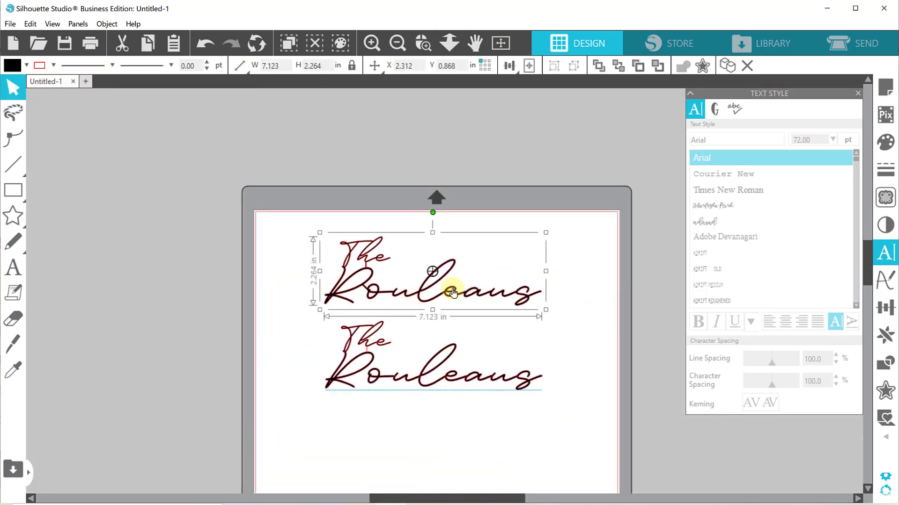
pyautogui.click(445, 427)
# Zoom in on the lower The Rouleaus copy and close the Text Style panel
pyautogui.scroll(-1, 421, 347)
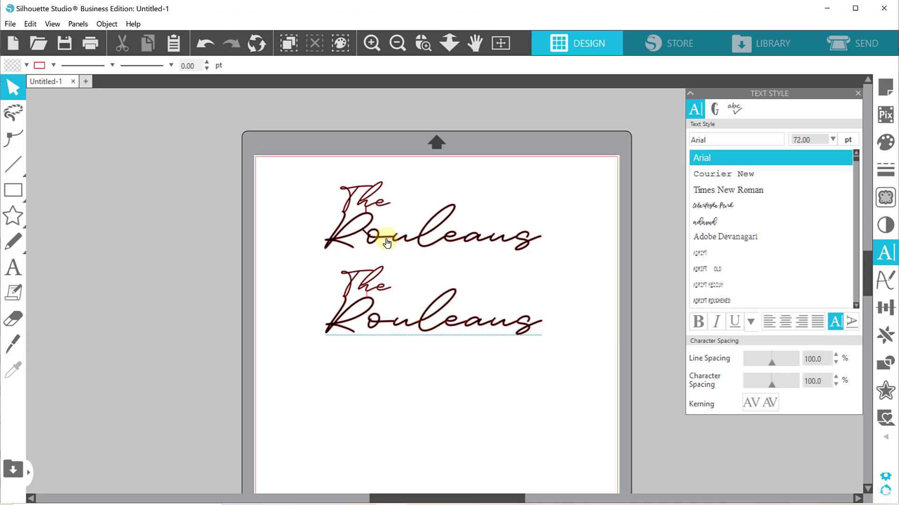
pyautogui.click(423, 43)
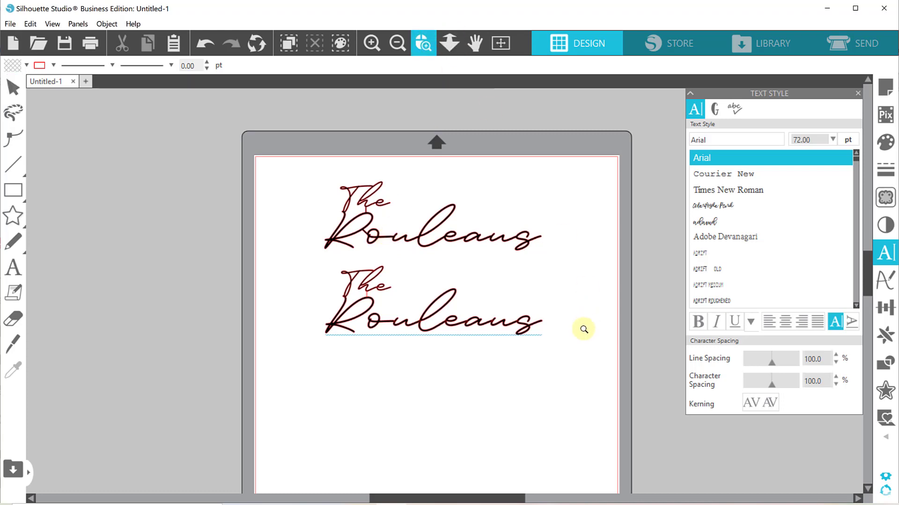
pyautogui.moveTo(367, 302); pyautogui.dragTo(321, 279)
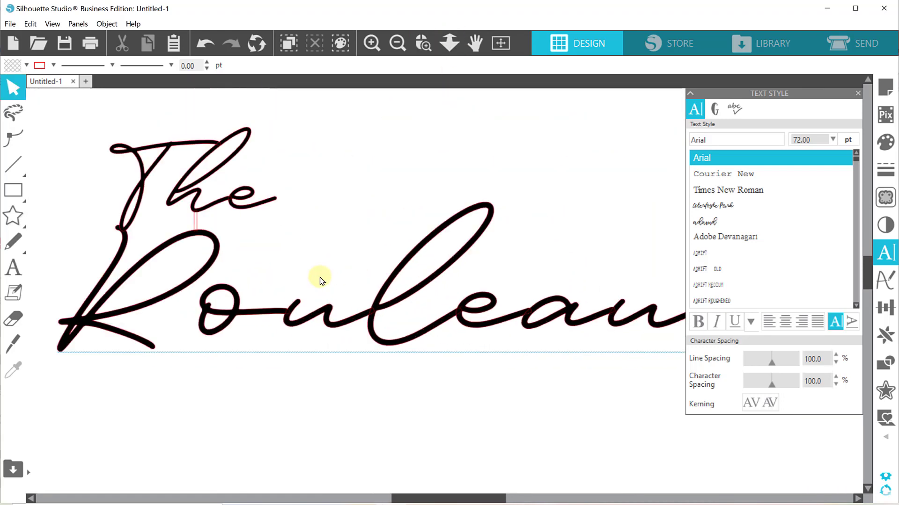
pyautogui.click(858, 95)
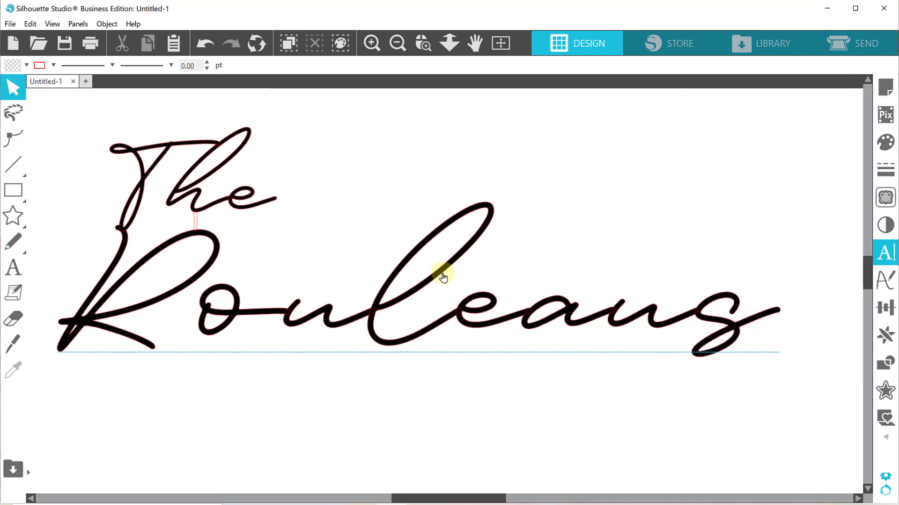
pyautogui.click(397, 44)
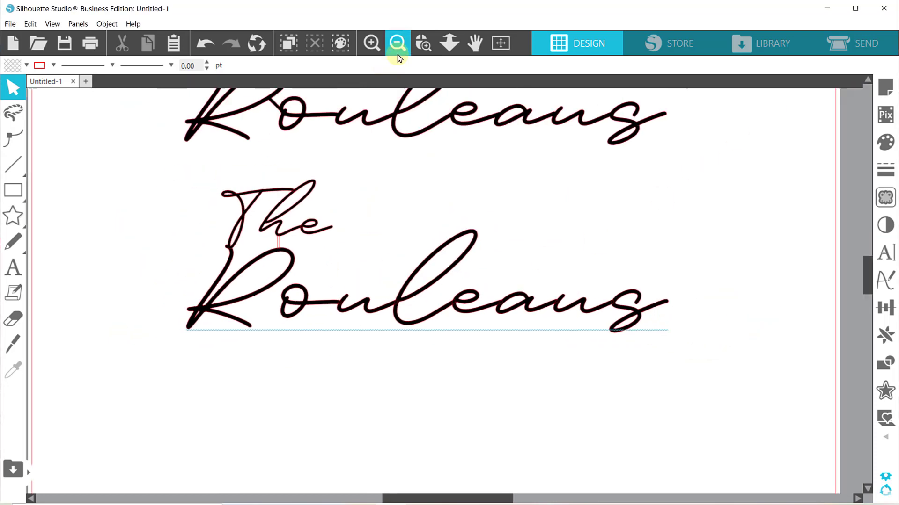
# Add a 0.030 in rounded offset around the lower The Rouleaus and fill it teal
pyautogui.click(237, 316)
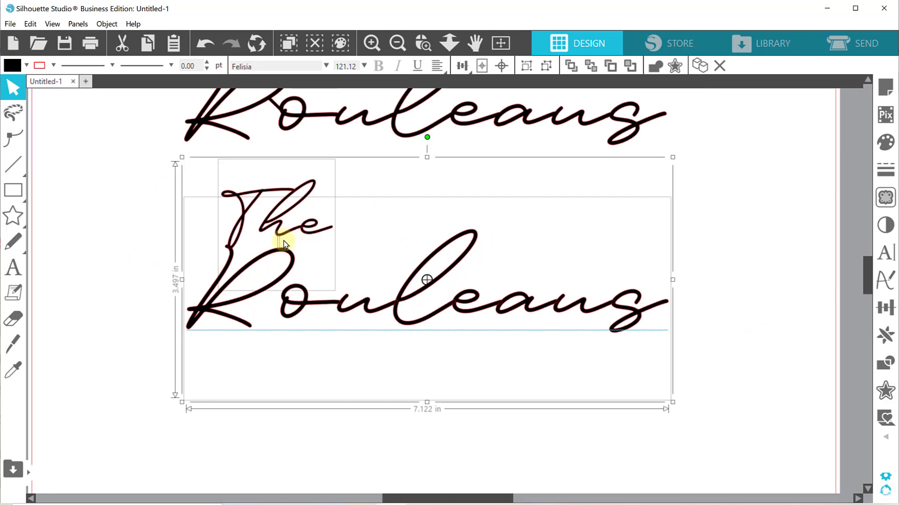
pyautogui.click(884, 393)
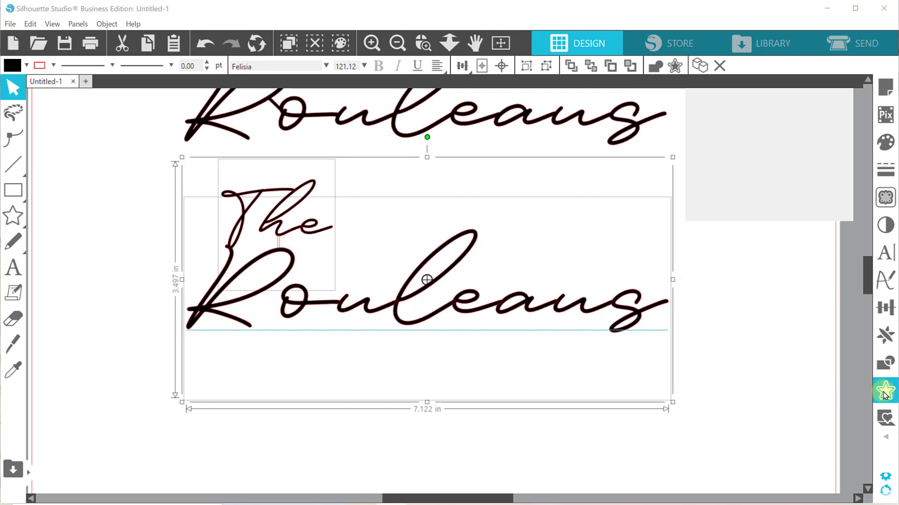
pyautogui.click(740, 129)
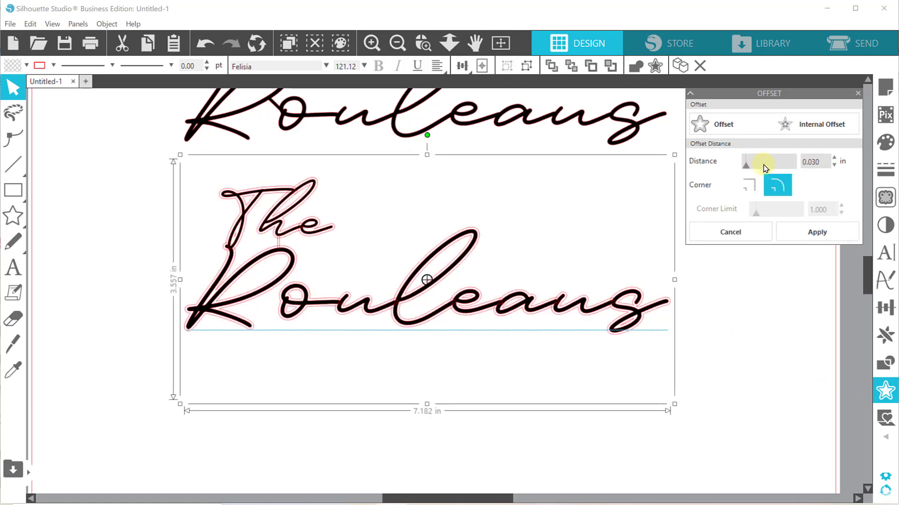
pyautogui.click(823, 236)
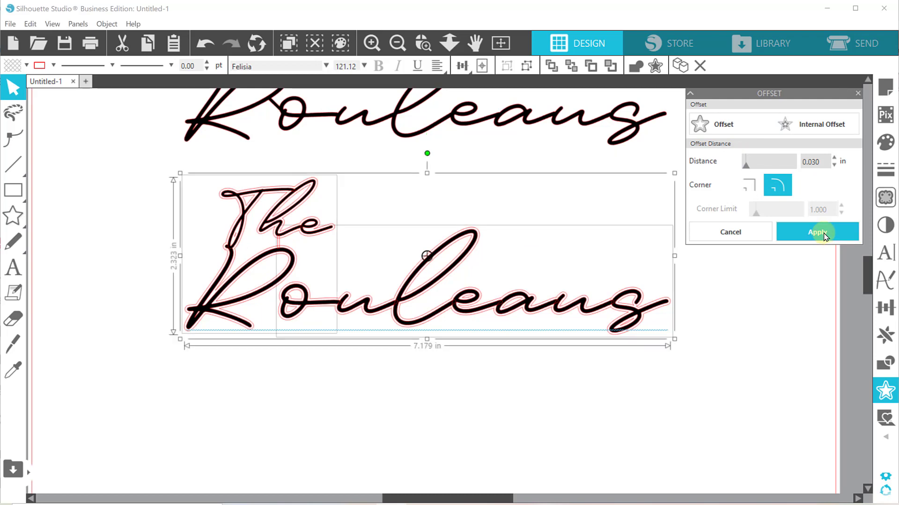
pyautogui.click(26, 65)
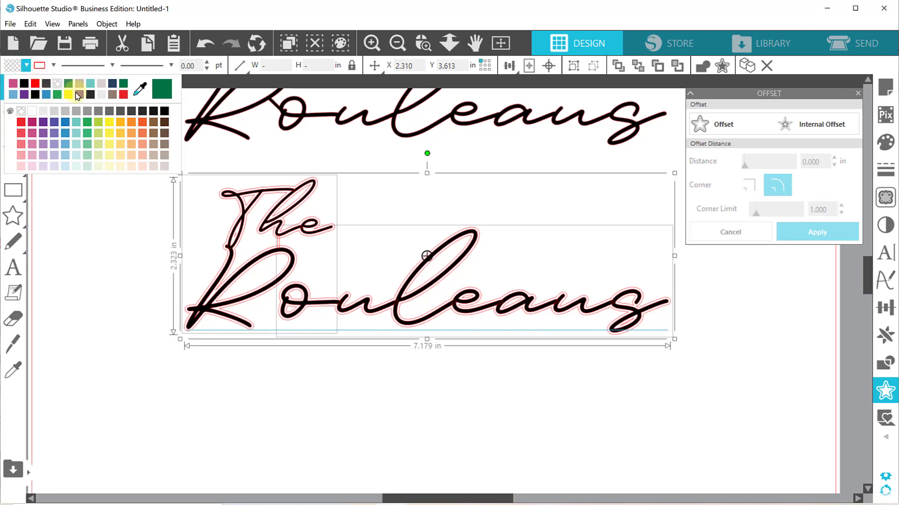
pyautogui.click(88, 85)
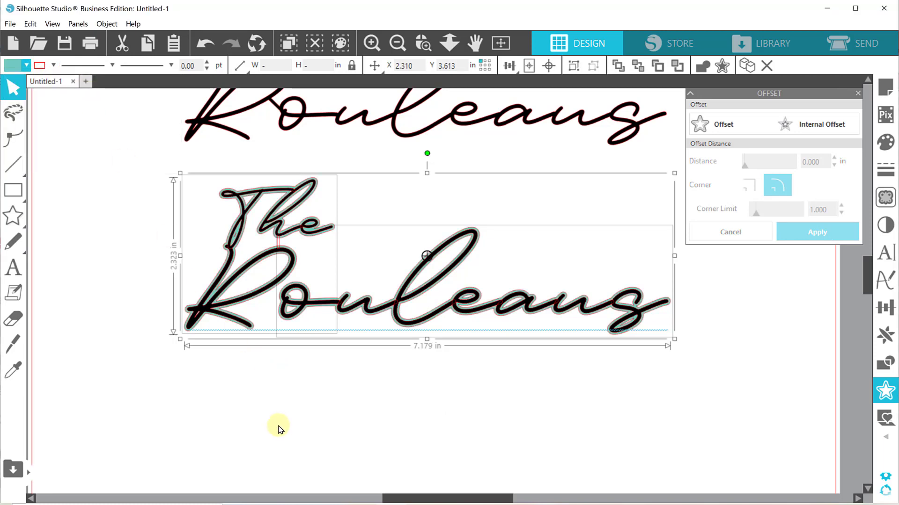
# Zoom in on the teal-offset 'The Rouleaus' text and select the word 'The'
pyautogui.click(281, 423)
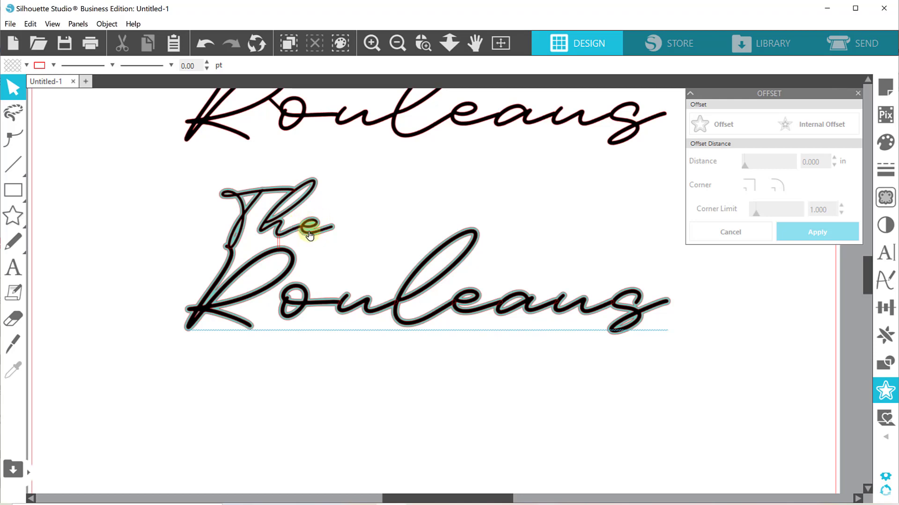
pyautogui.click(423, 43)
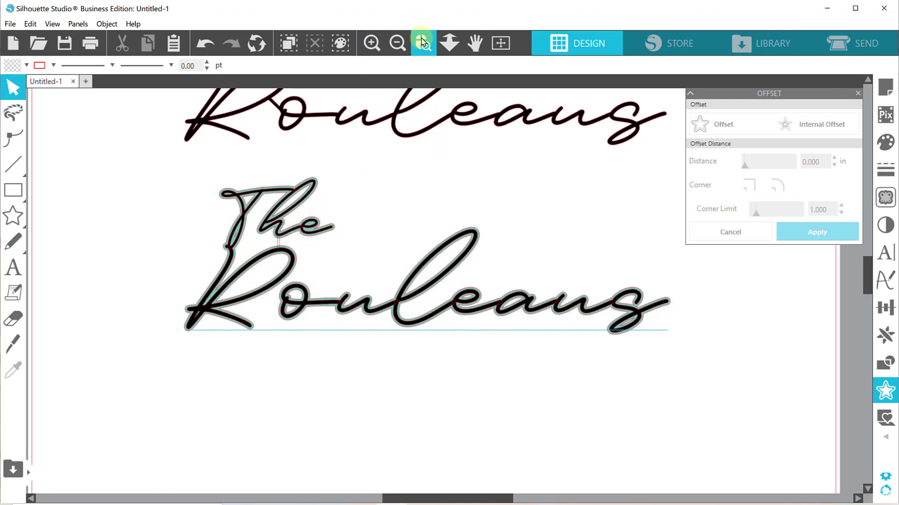
pyautogui.moveTo(206, 178); pyautogui.dragTo(648, 363)
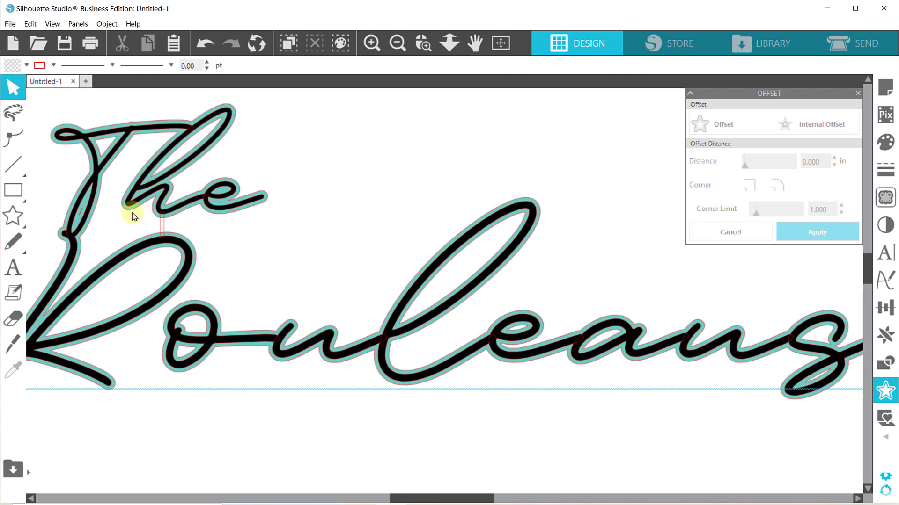
pyautogui.click(96, 183)
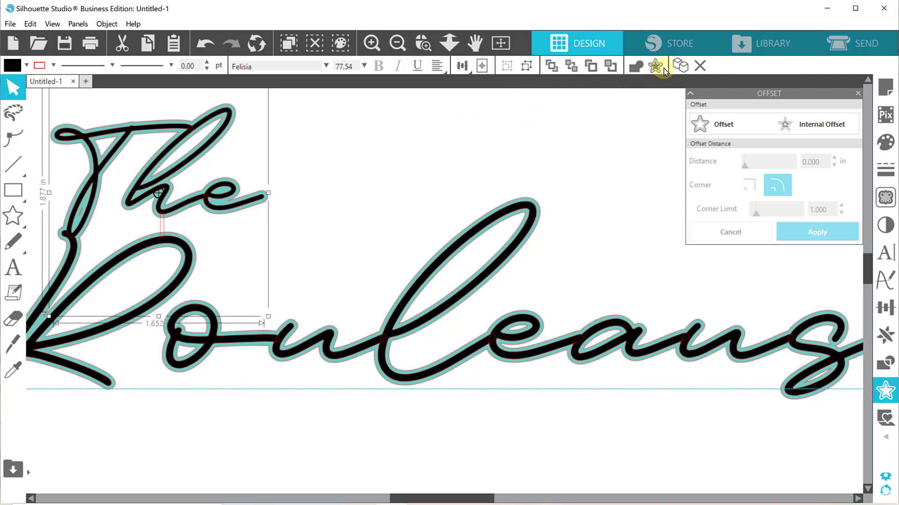
# Weld the letters of 'The', give it a dark olive line colour and no fill
pyautogui.click(636, 69)
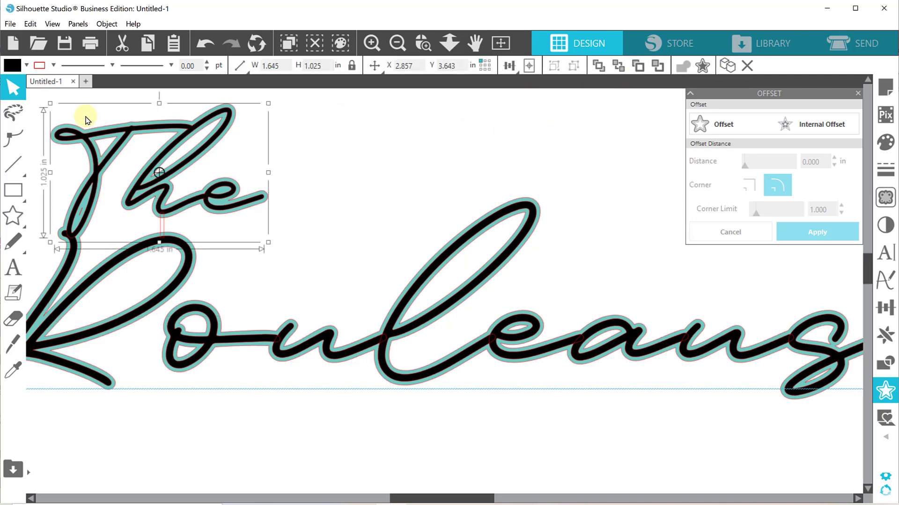
pyautogui.click(53, 66)
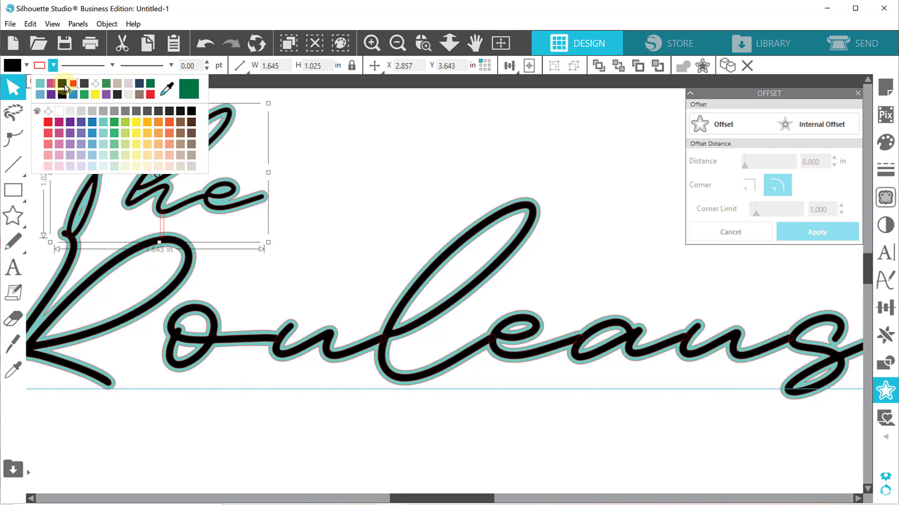
pyautogui.click(64, 87)
pyautogui.click(25, 66)
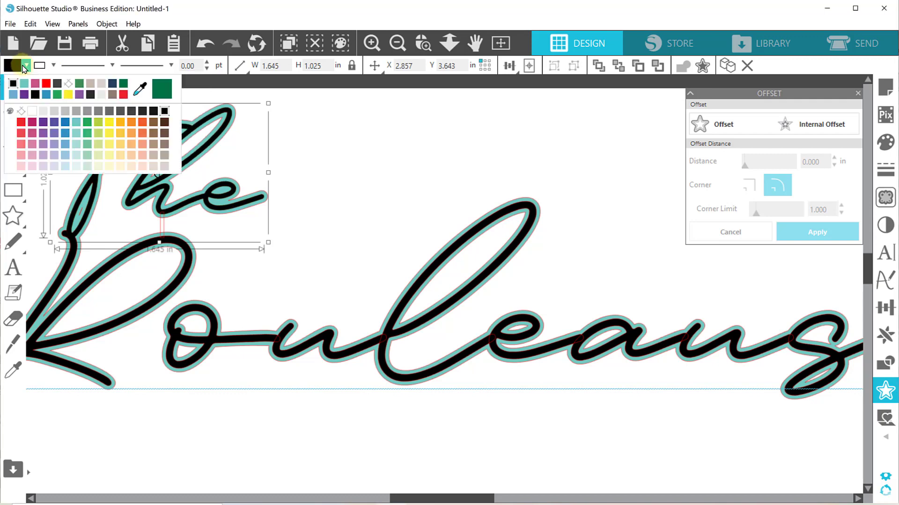
pyautogui.click(69, 83)
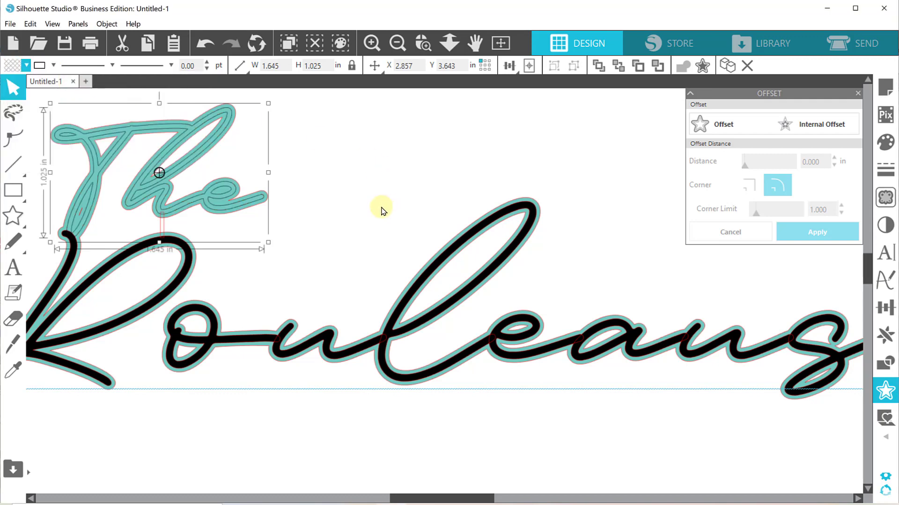
# Release the compound path of 'The' and reselect all its separate pieces
pyautogui.rightClick(85, 143)
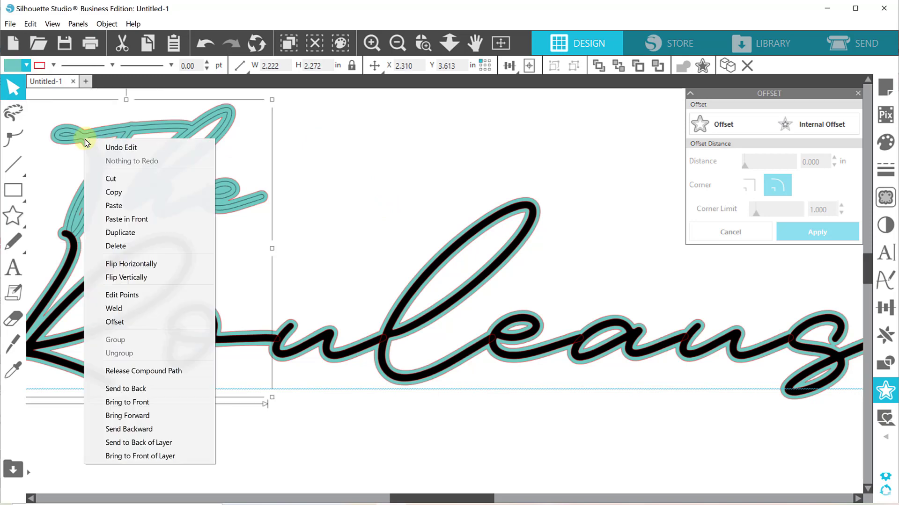
pyautogui.click(426, 165)
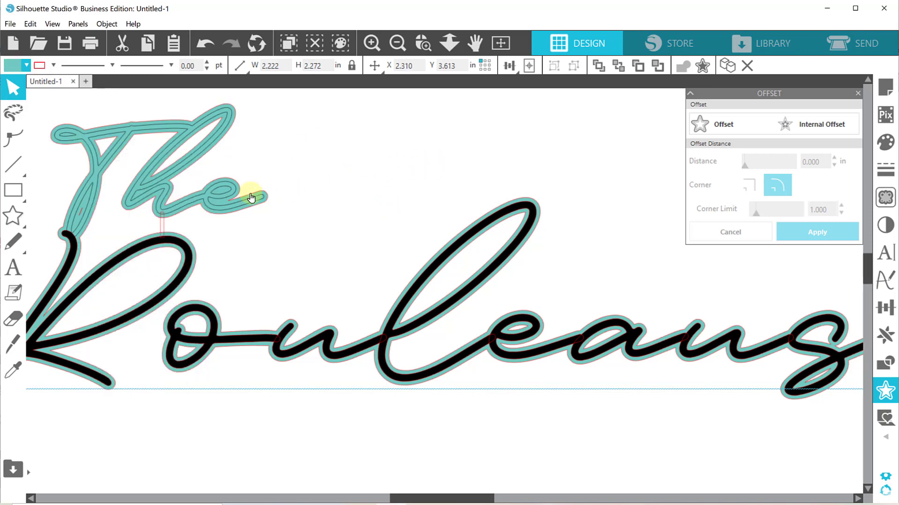
pyautogui.click(217, 215)
pyautogui.rightClick(217, 214)
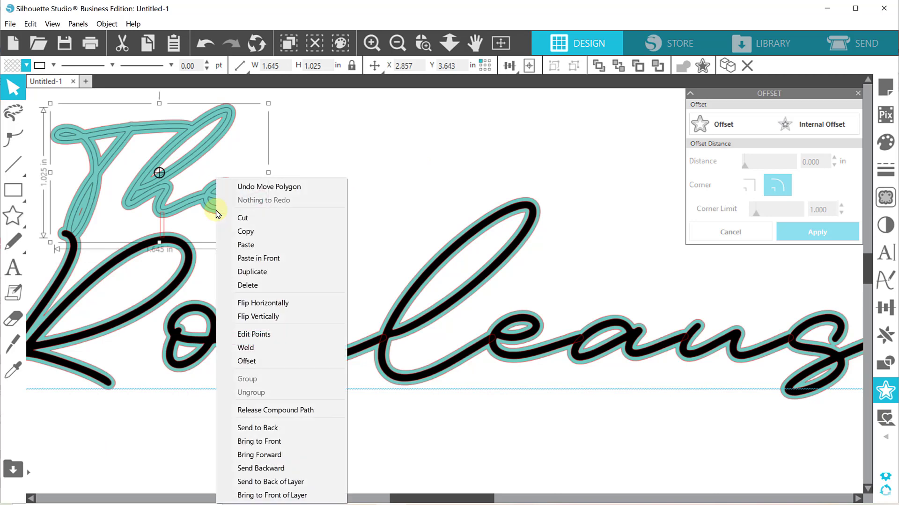
pyautogui.click(274, 410)
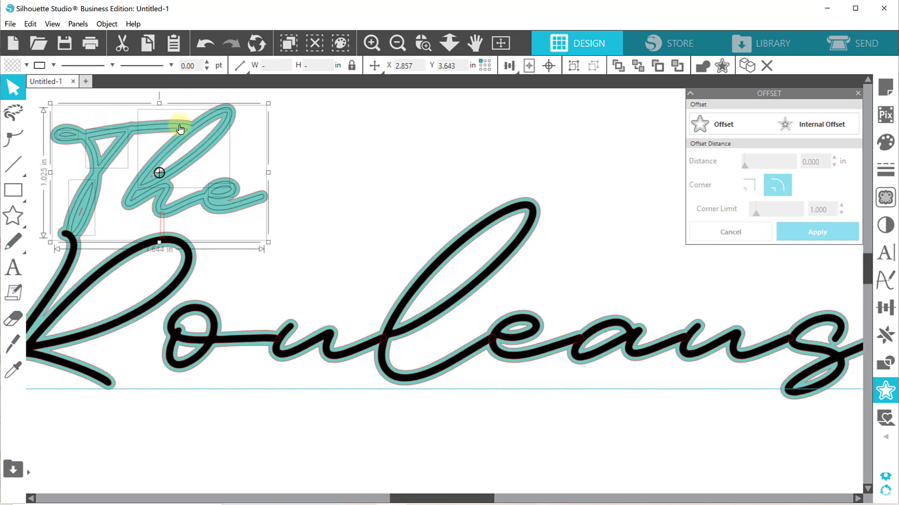
pyautogui.click(365, 187)
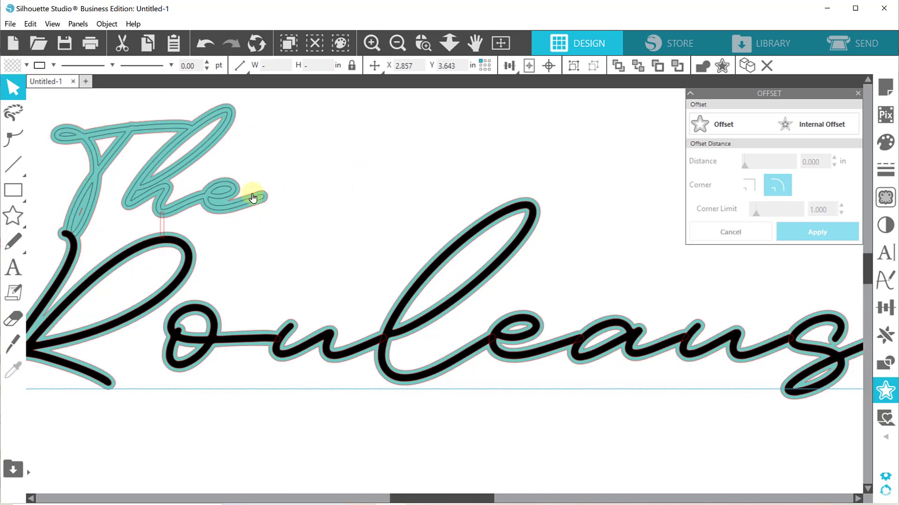
pyautogui.click(218, 197)
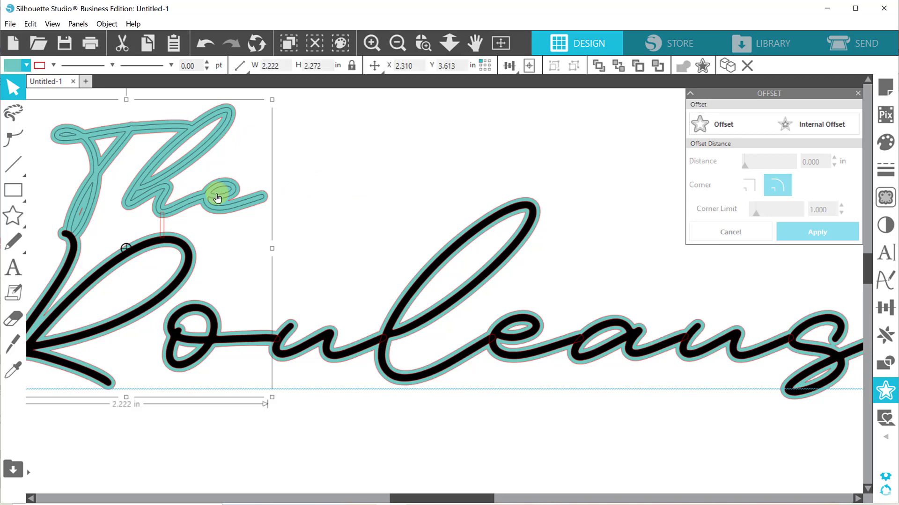
pyautogui.click(214, 193)
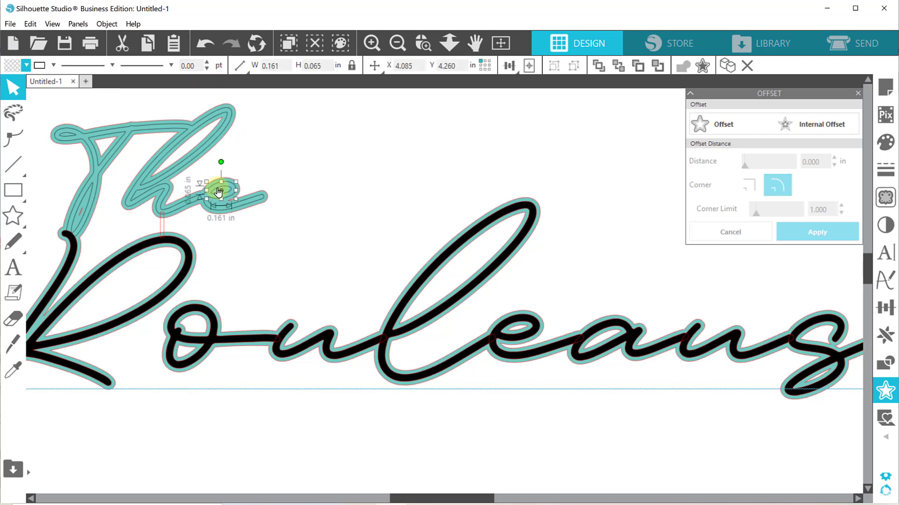
pyautogui.click(269, 199)
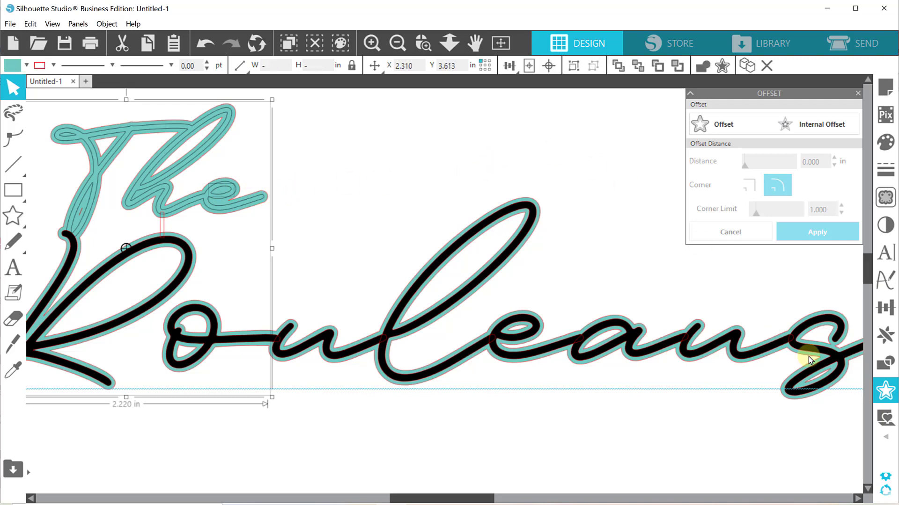
# Subtract the small piece inside the T stem from the 'The' outline
pyautogui.click(883, 369)
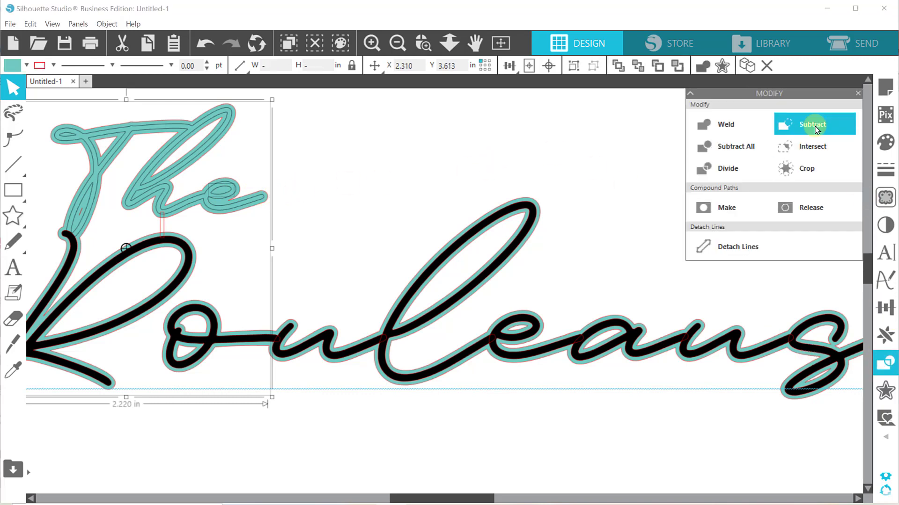
pyautogui.click(817, 128)
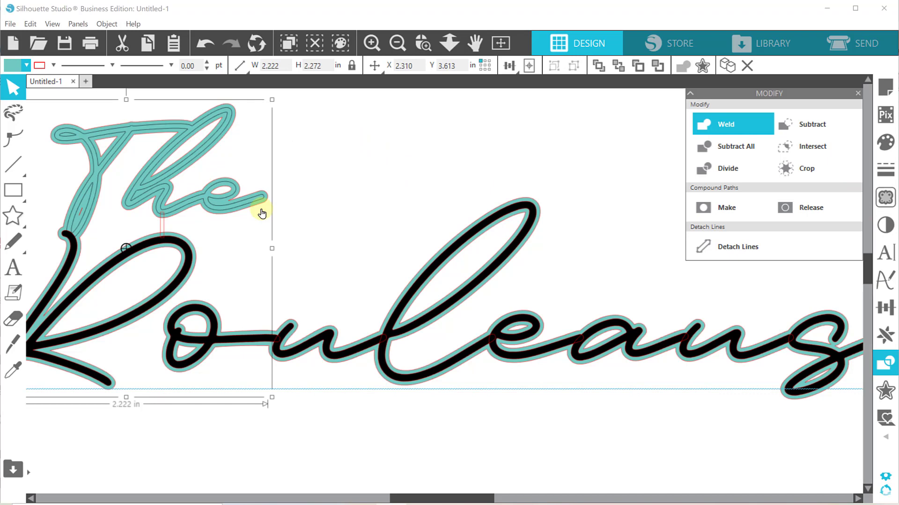
pyautogui.click(333, 165)
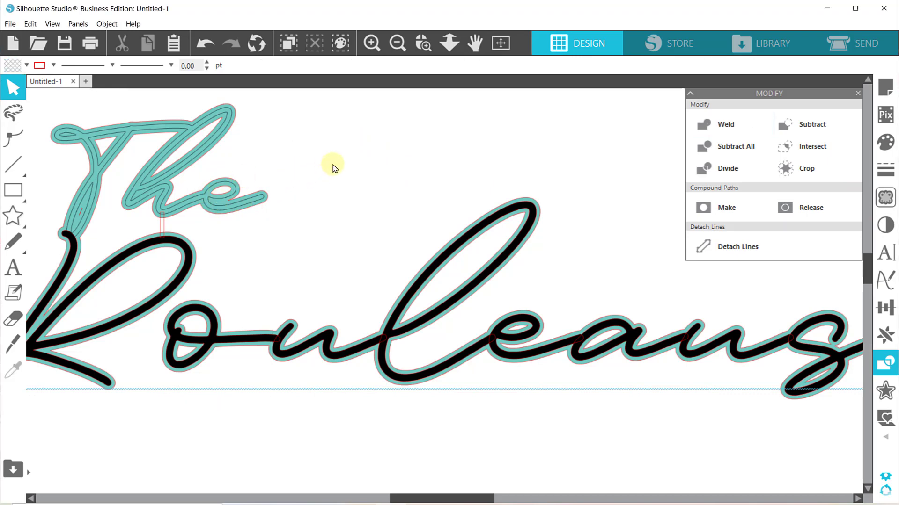
pyautogui.click(162, 172)
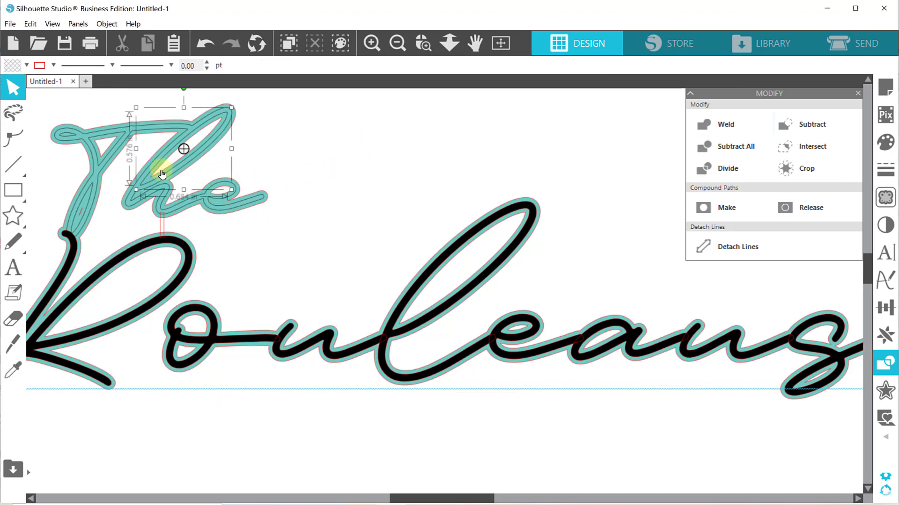
pyautogui.click(65, 142)
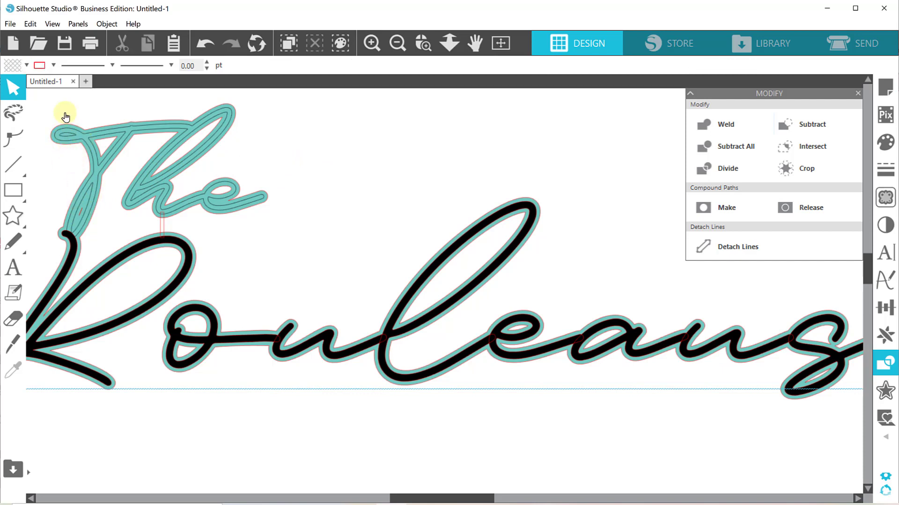
pyautogui.click(90, 201)
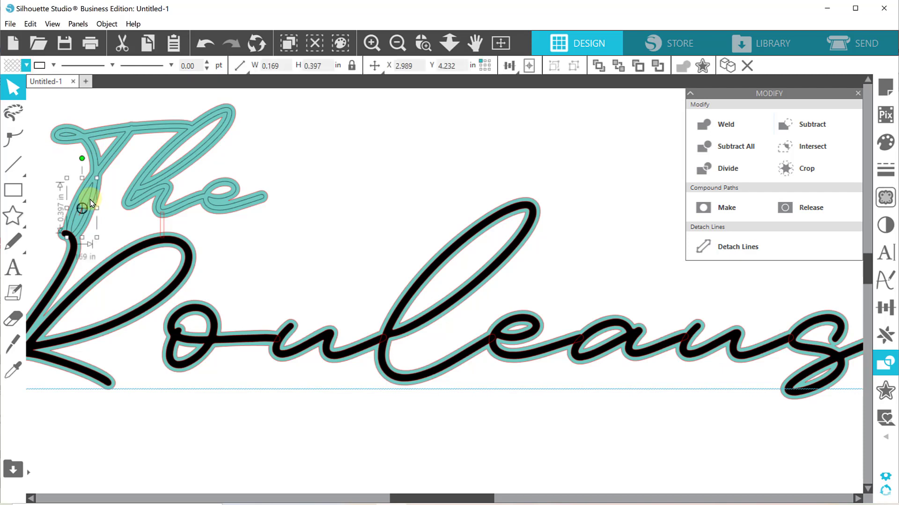
pyautogui.keyDown('shift'); pyautogui.click(143, 141); pyautogui.keyUp('shift')
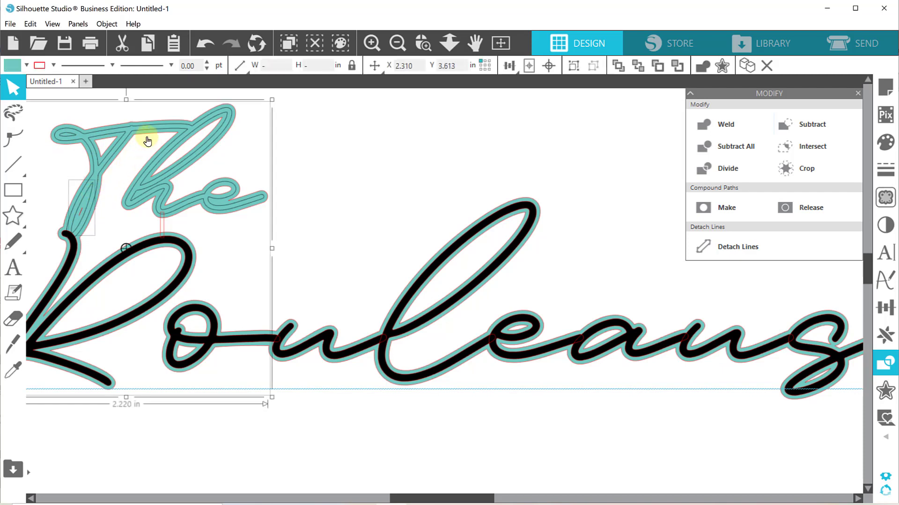
pyautogui.click(829, 174)
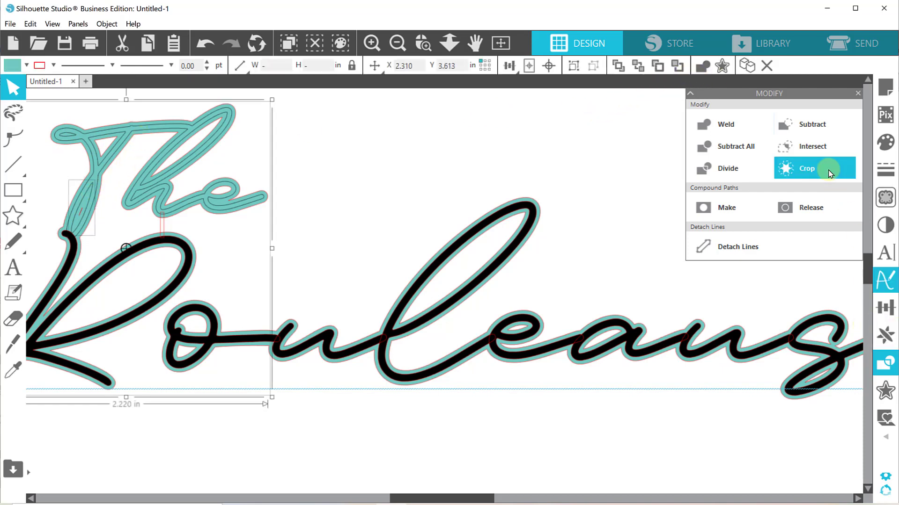
pyautogui.click(813, 125)
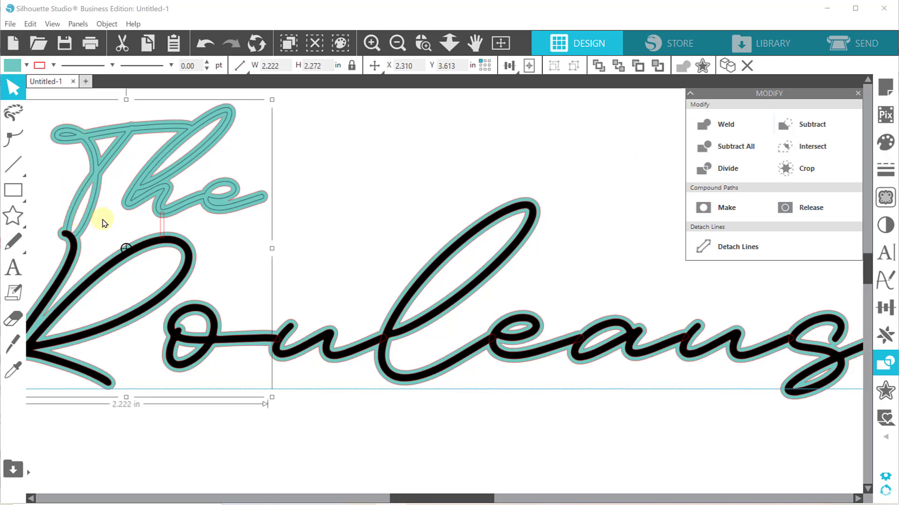
# Subtract the small oval at the start of 'The' from the outline
pyautogui.click(65, 138)
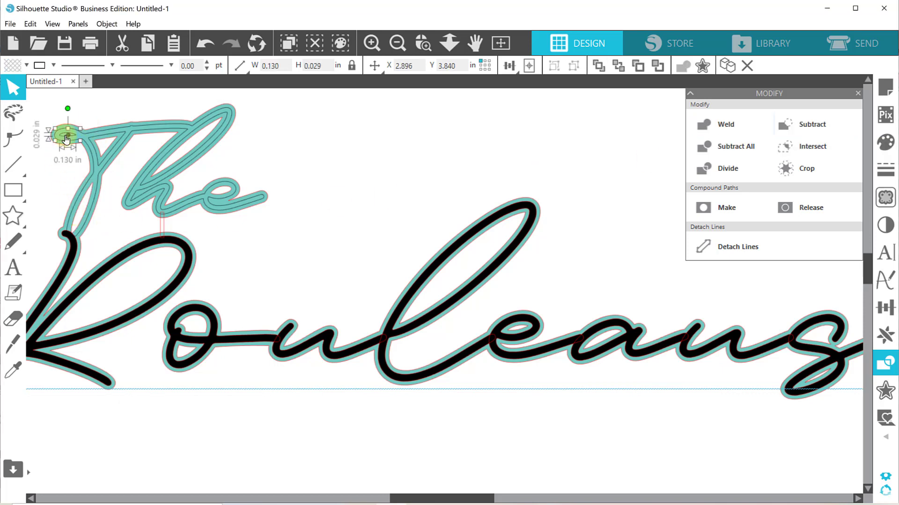
pyautogui.keyDown('shift'); pyautogui.click(93, 130); pyautogui.keyUp('shift')
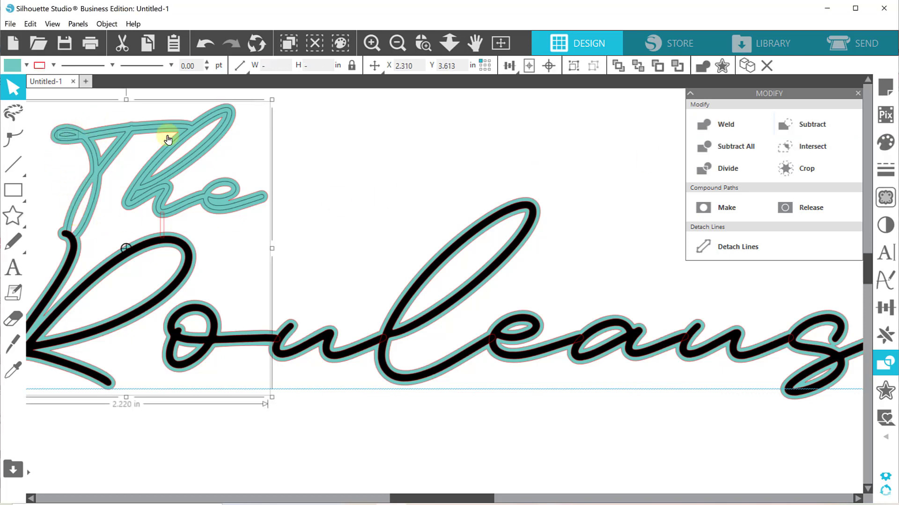
pyautogui.click(813, 134)
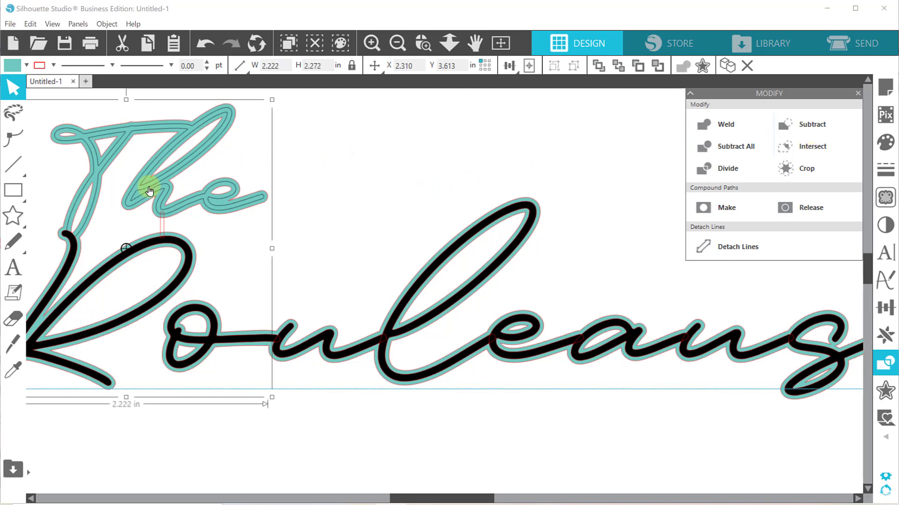
pyautogui.click(329, 169)
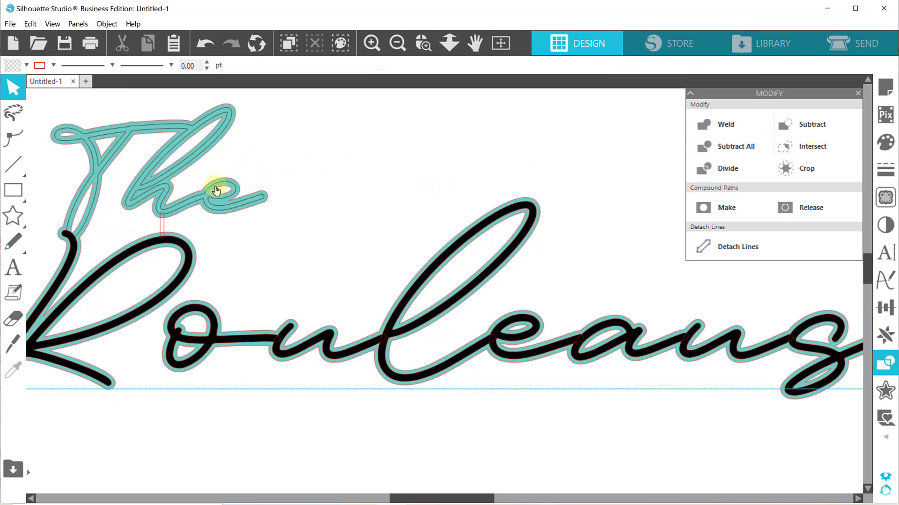
# Undo the teal move, then delete the black 'The' path and a leftover inner path
pyautogui.moveTo(221, 146); pyautogui.dragTo(413, 118)
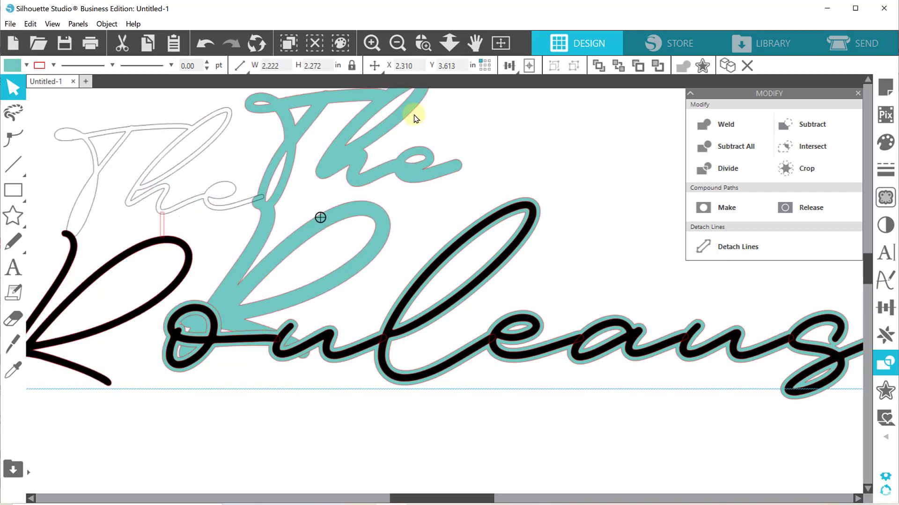
pyautogui.hotkey('ctrl', 'z')
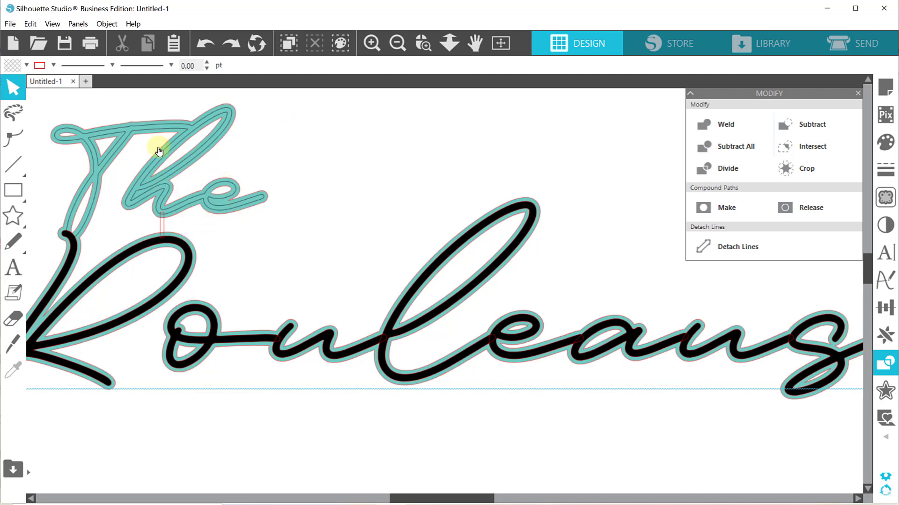
pyautogui.moveTo(131, 135); pyautogui.dragTo(301, 136)
pyautogui.press('Delete')
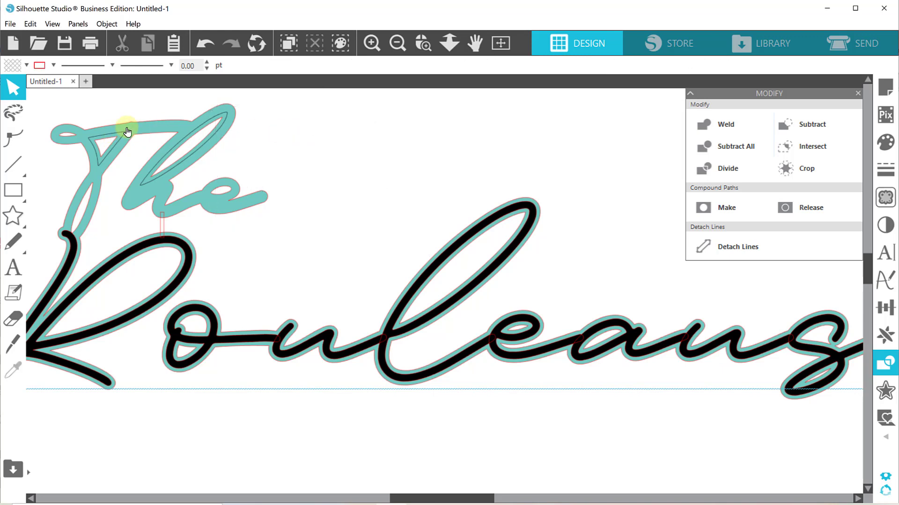
pyautogui.click(125, 136)
pyautogui.press('Delete')
# Weld the inner loop path into the teal 'The' outline
pyautogui.click(168, 179)
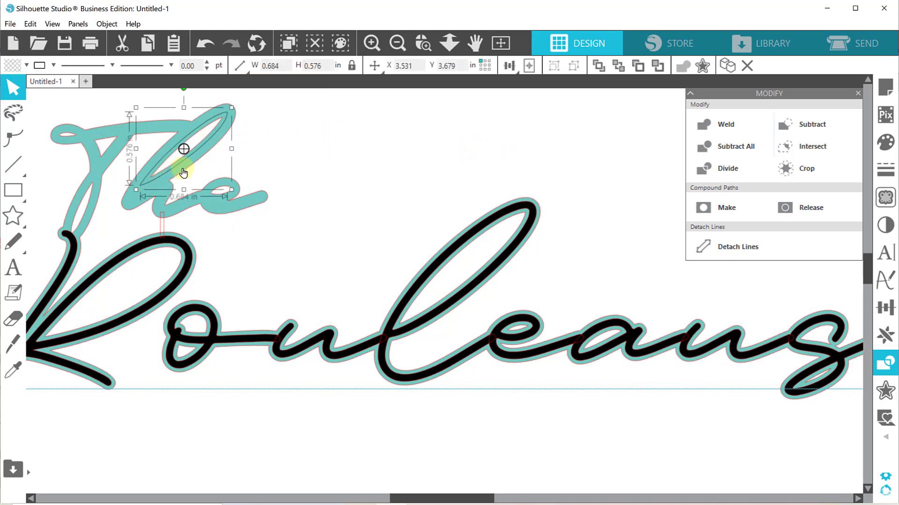
pyautogui.press('Delete')
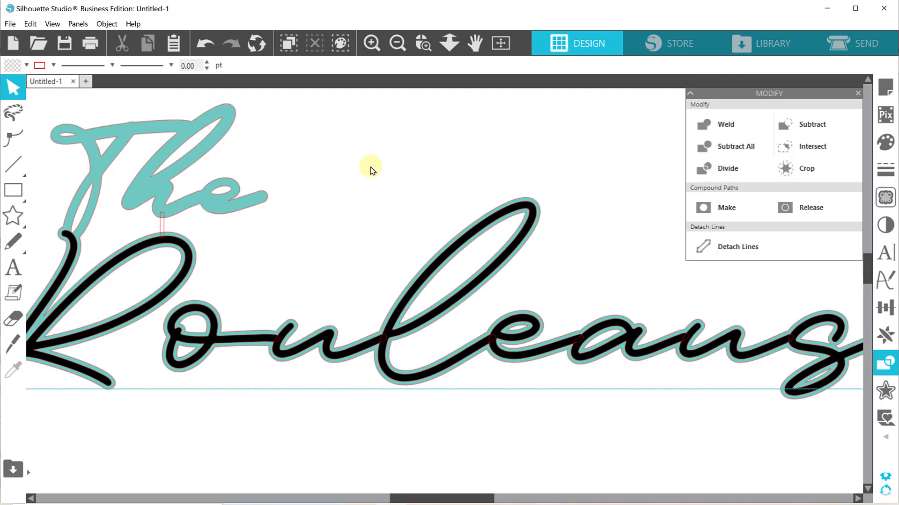
pyautogui.hotkey('ctrl', 'z')
pyautogui.keyDown('shift'); pyautogui.click(237, 120); pyautogui.keyUp('shift')
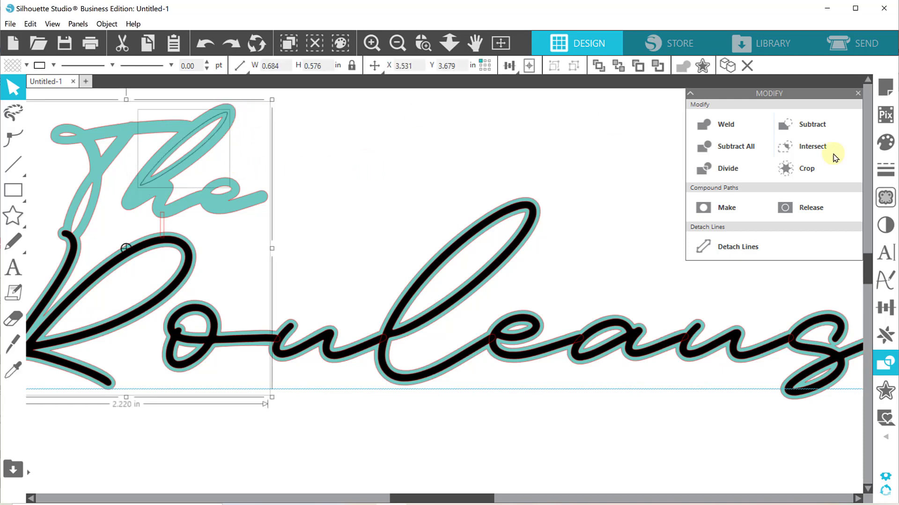
pyautogui.click(725, 124)
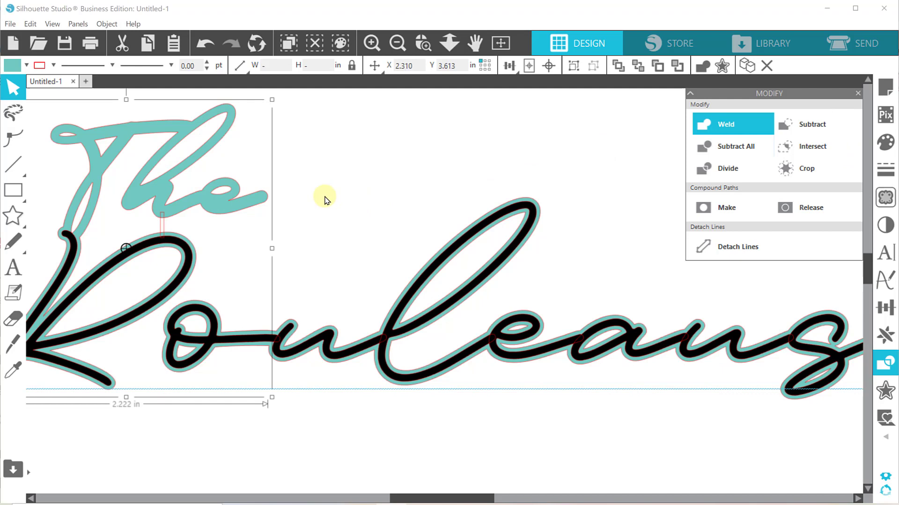
pyautogui.click(288, 180)
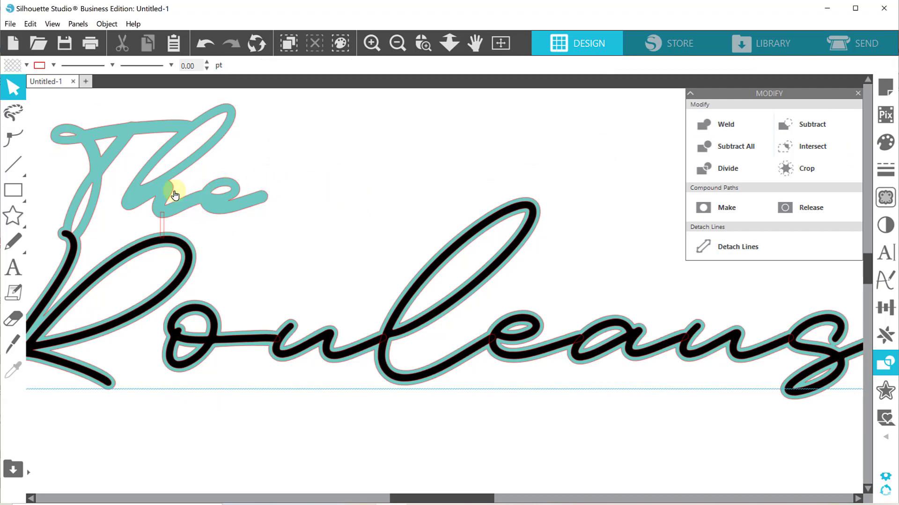
# Change the black script lettering's line colour and remove its black fill
pyautogui.scroll(-3, 275, 337)
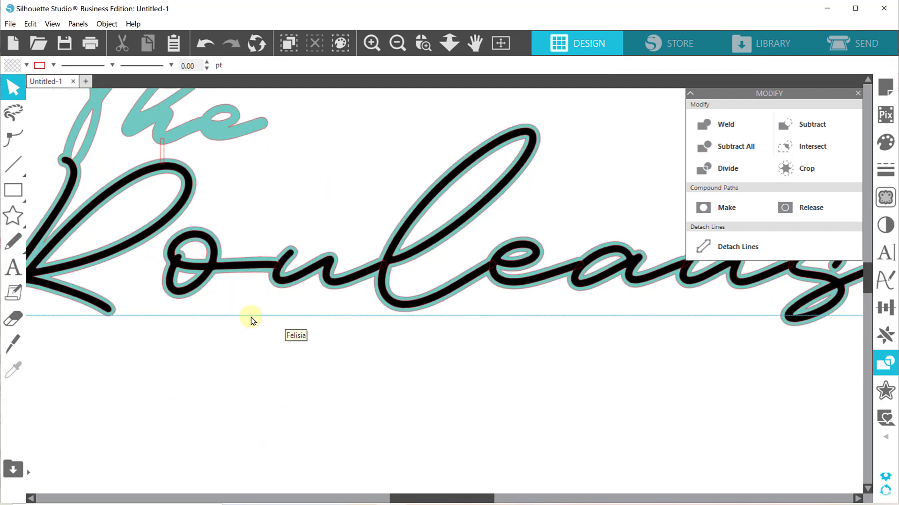
pyautogui.click(149, 233)
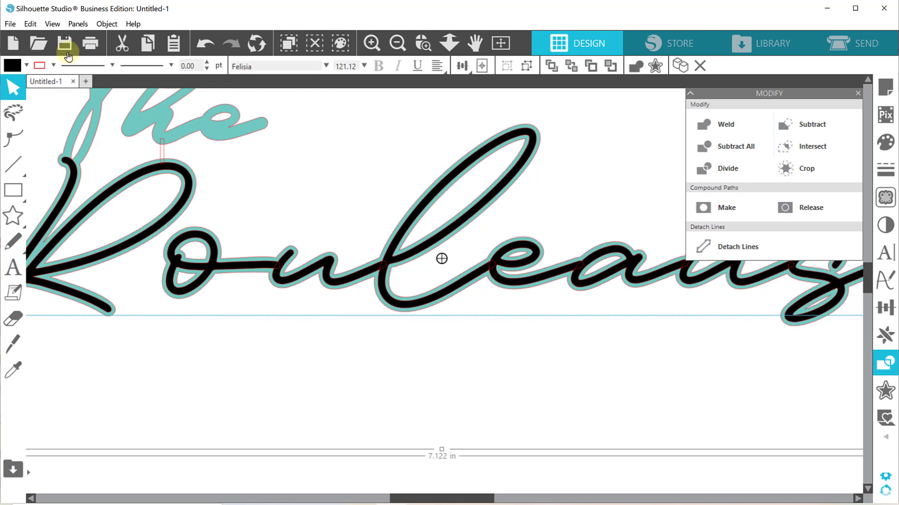
pyautogui.click(53, 66)
pyautogui.click(54, 86)
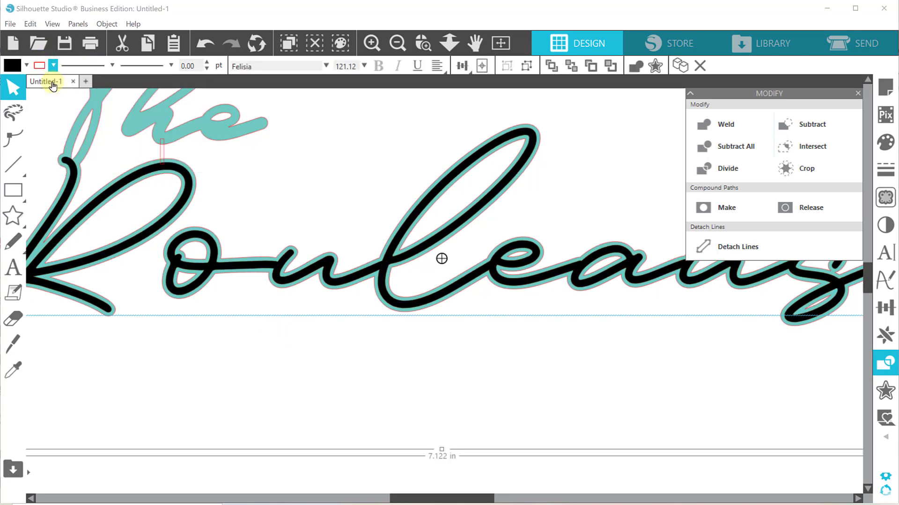
pyautogui.click(28, 66)
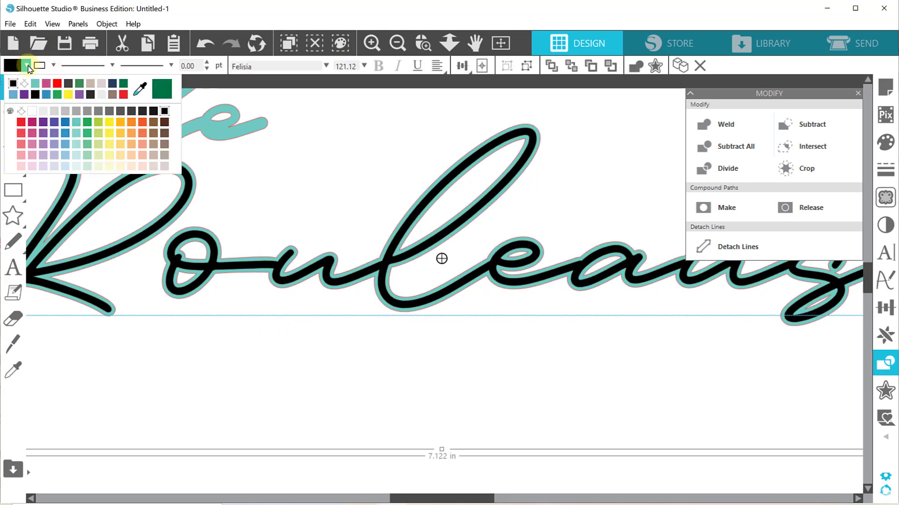
pyautogui.click(25, 85)
pyautogui.click(278, 187)
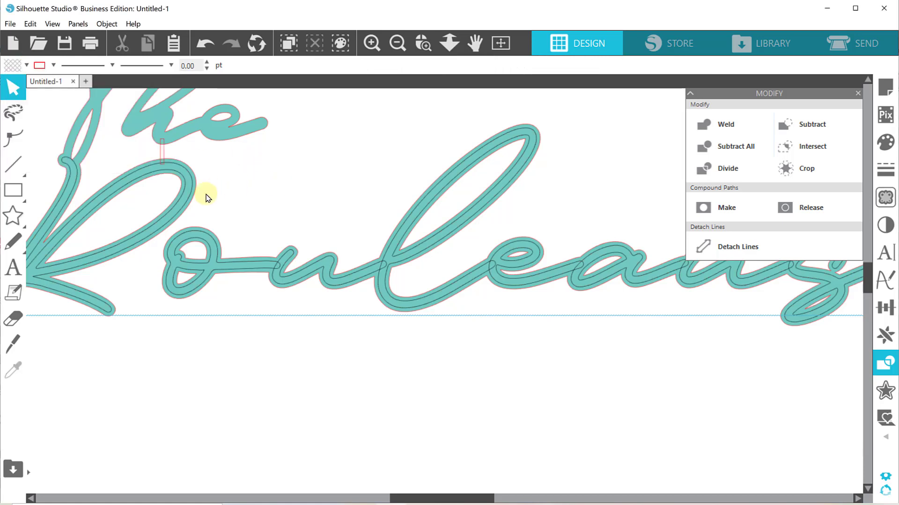
# Select the script text object and weld it into one shape
pyautogui.click(175, 217)
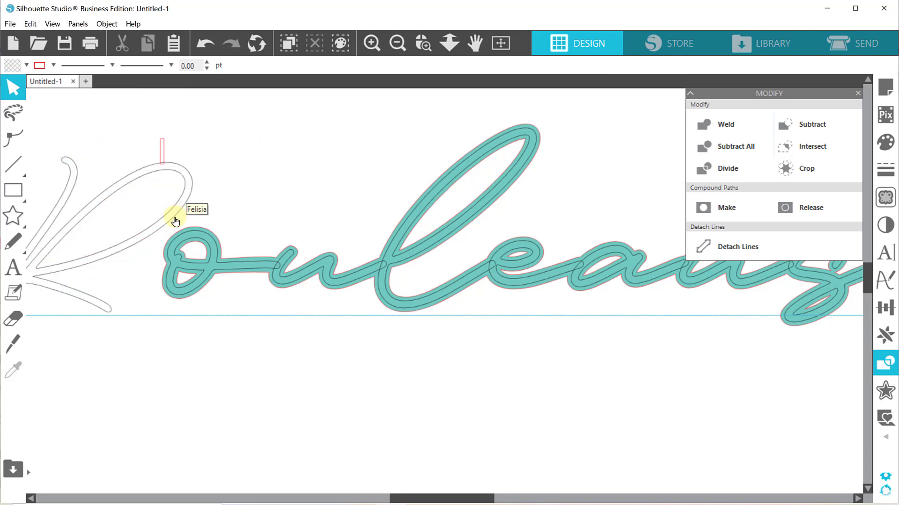
pyautogui.click(13, 370)
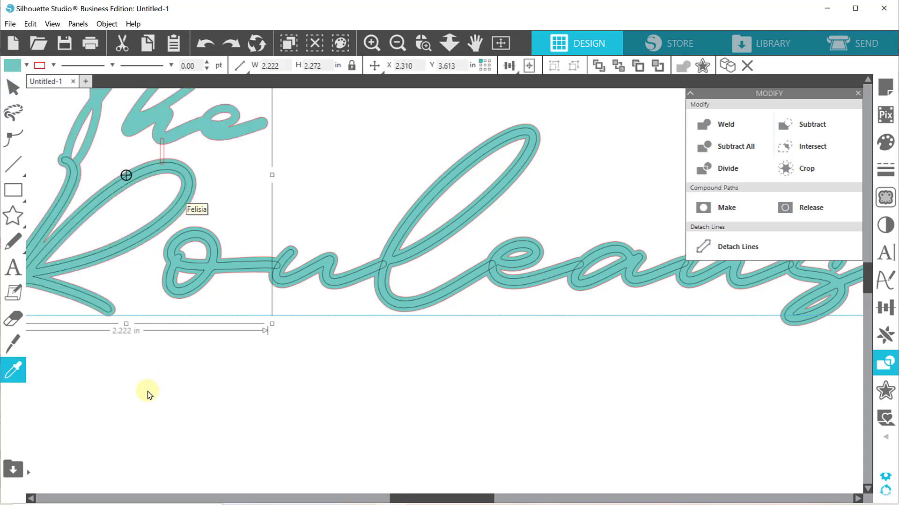
pyautogui.click(104, 312)
pyautogui.click(326, 401)
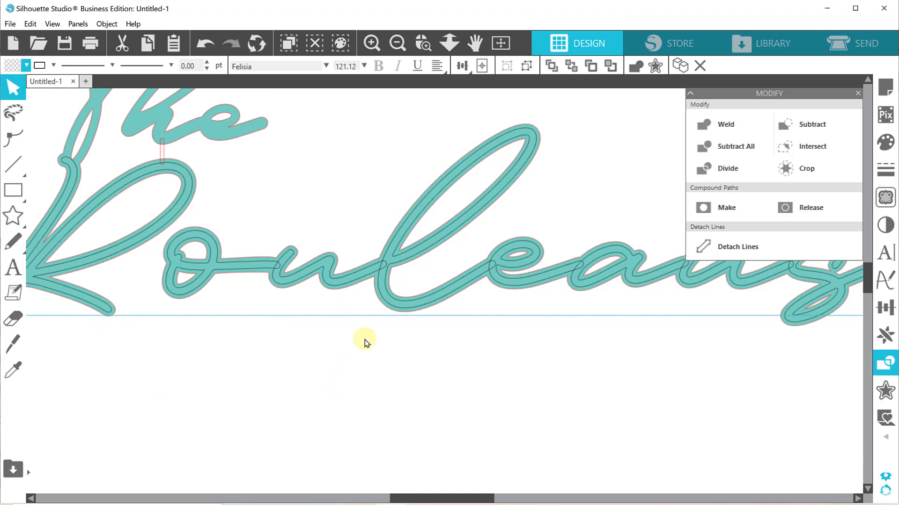
pyautogui.click(374, 275)
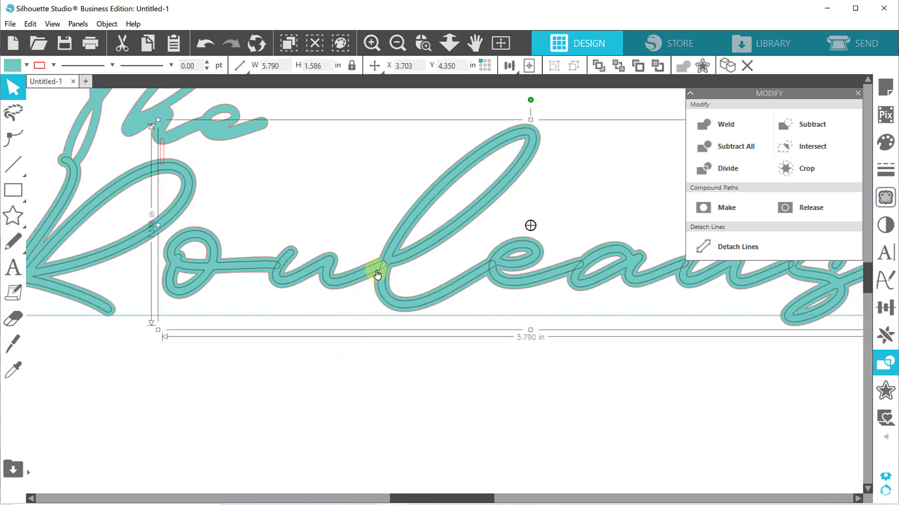
pyautogui.click(383, 261)
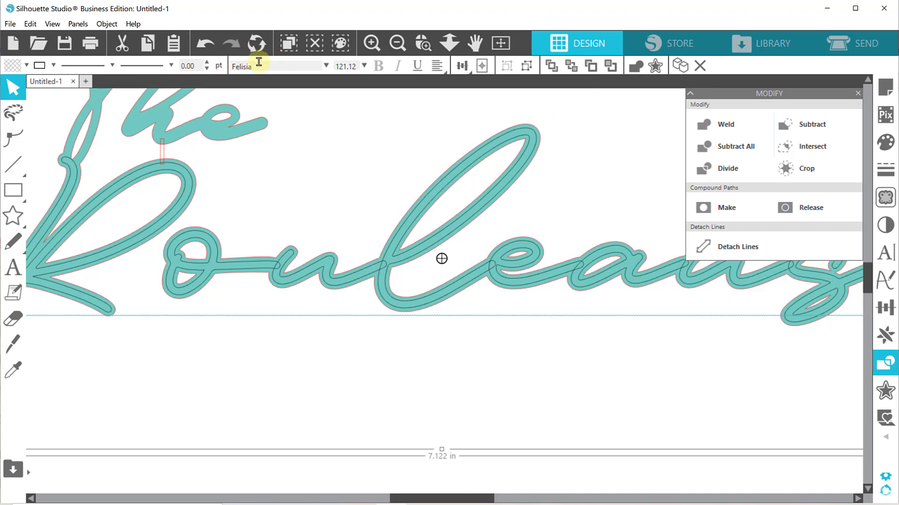
pyautogui.click(638, 67)
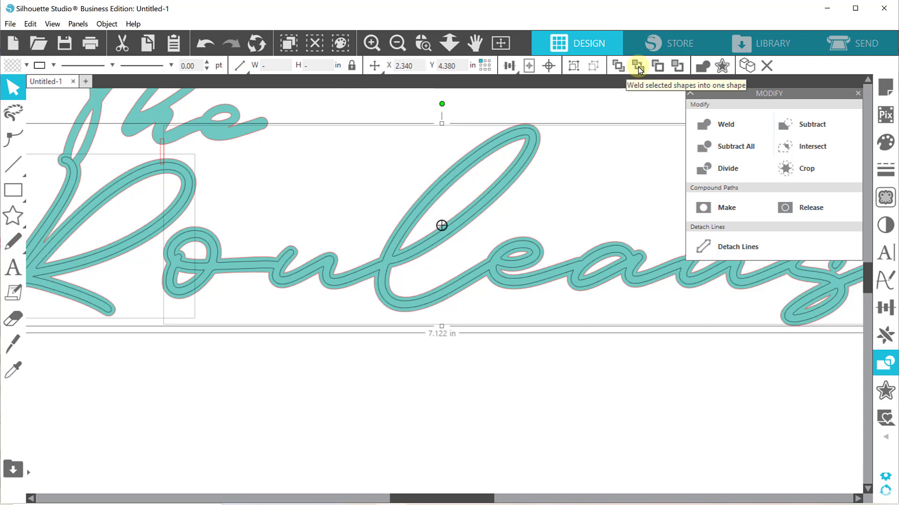
# Drag the stray grey welded outline off the R and delete it
pyautogui.click(156, 407)
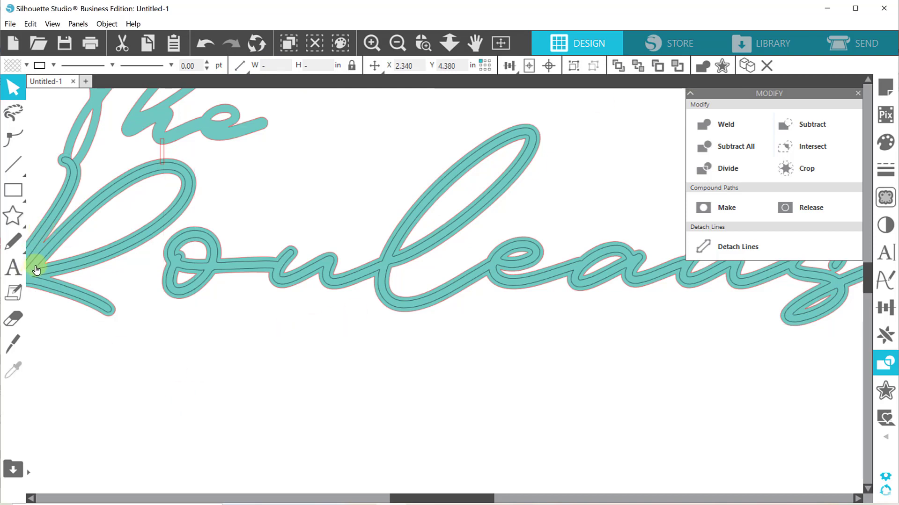
pyautogui.moveTo(36, 270)
pyautogui.mouseDown()
pyautogui.moveTo(60, 281)
pyautogui.moveTo(88, 343)
pyautogui.moveTo(125, 370)
pyautogui.mouseUp()
pyautogui.press('Delete')
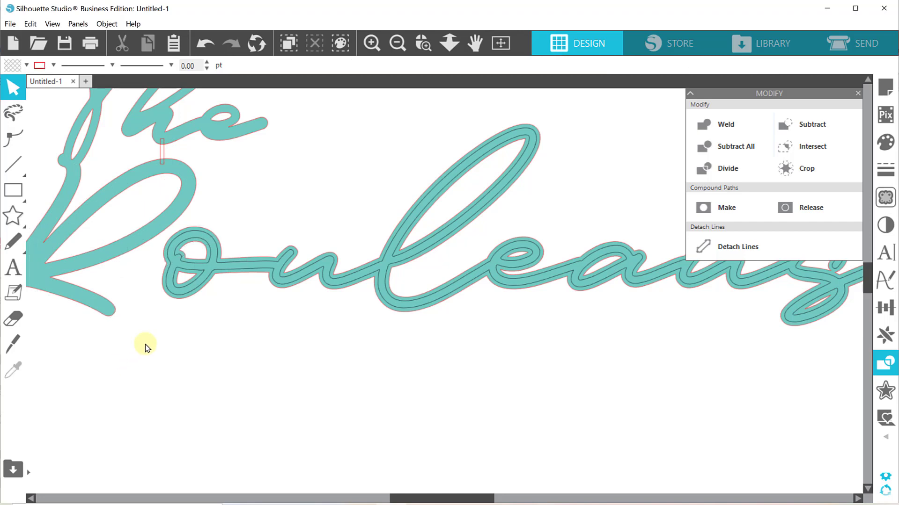
# Release the teal lettering's compound path into pieces and zoom in on the 'Ro' letters
pyautogui.click(205, 274)
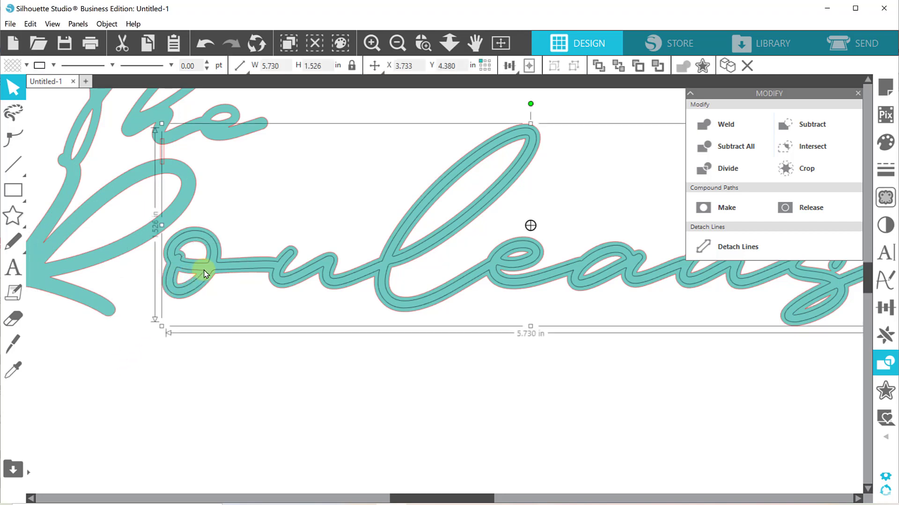
pyautogui.rightClick(205, 274)
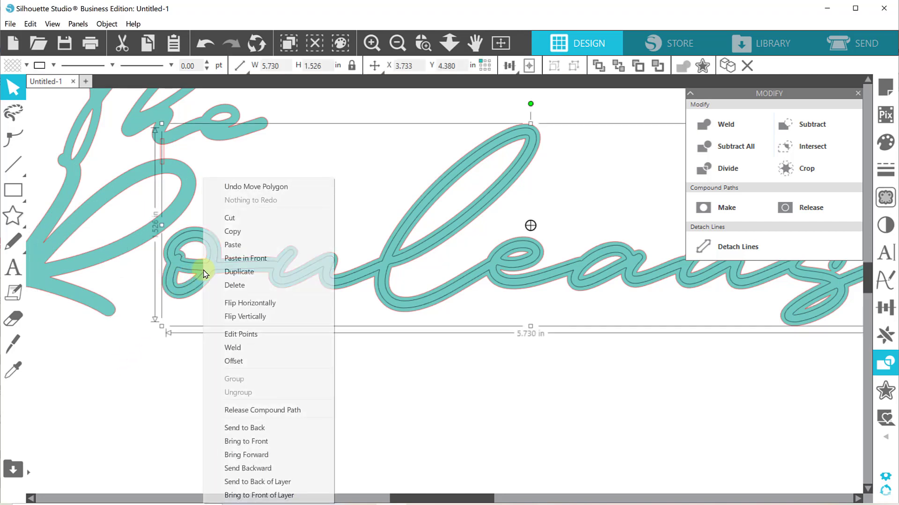
pyautogui.click(237, 411)
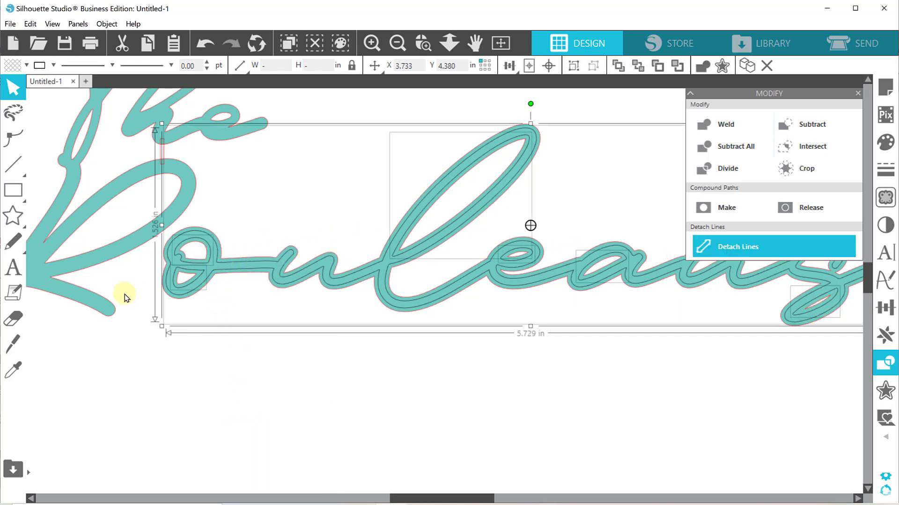
pyautogui.click(150, 383)
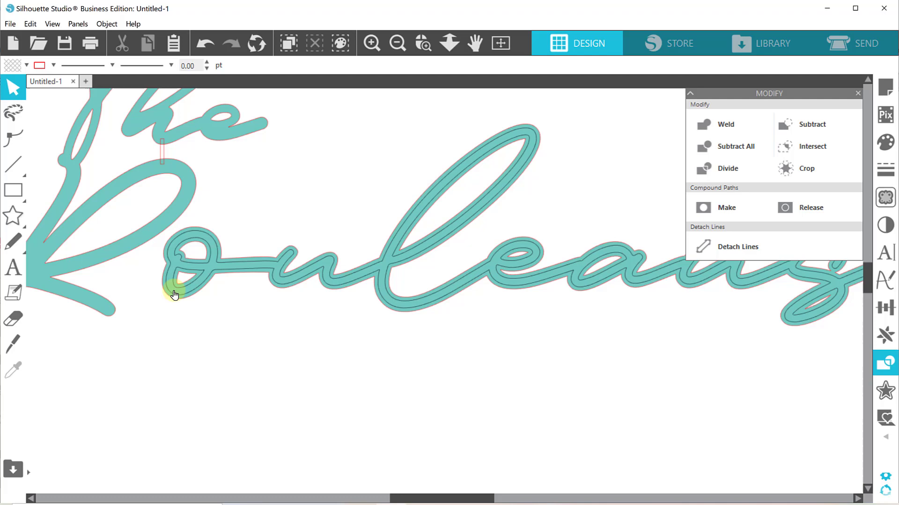
pyautogui.click(423, 43)
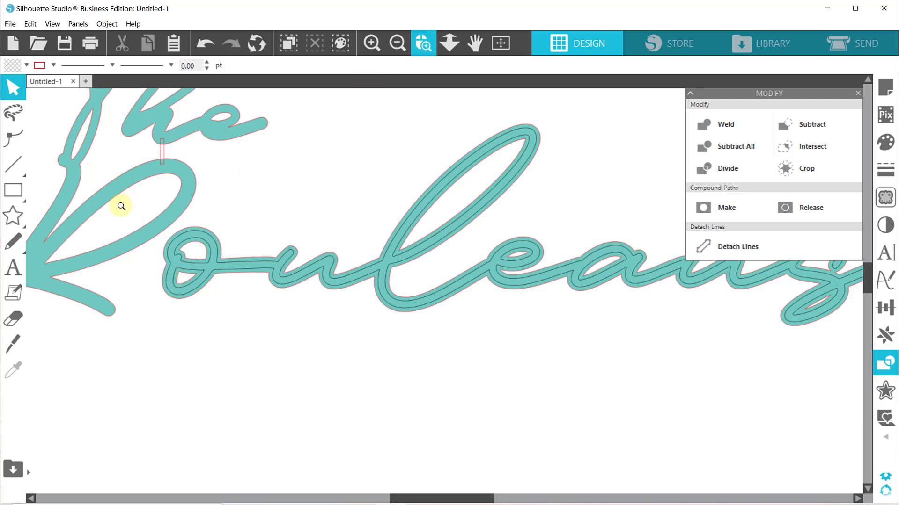
pyautogui.moveTo(207, 299); pyautogui.dragTo(267, 351)
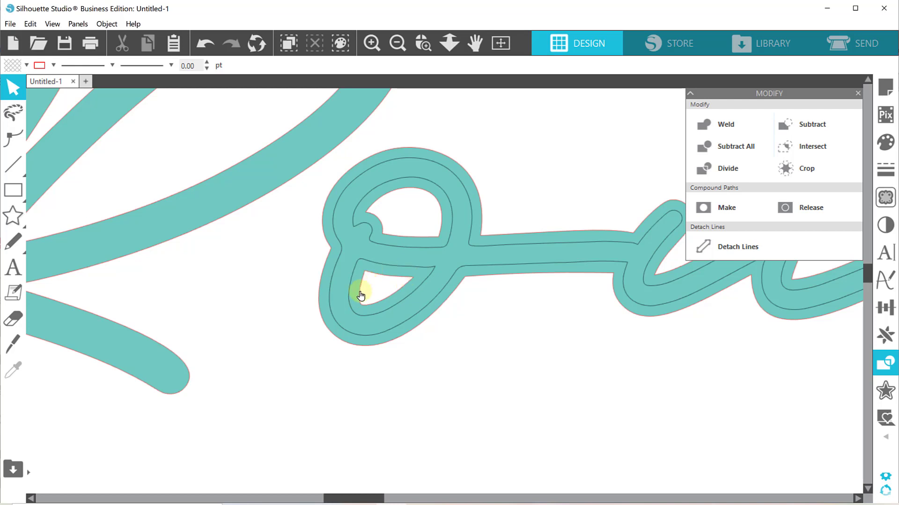
# Subtract the lower and upper inner loops from the o, then scroll right to the next letters
pyautogui.click(356, 319)
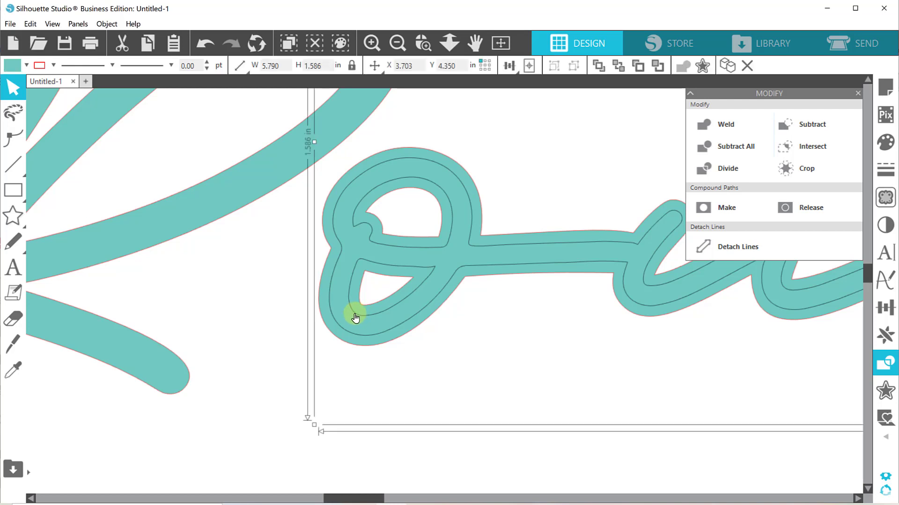
pyautogui.click(356, 318)
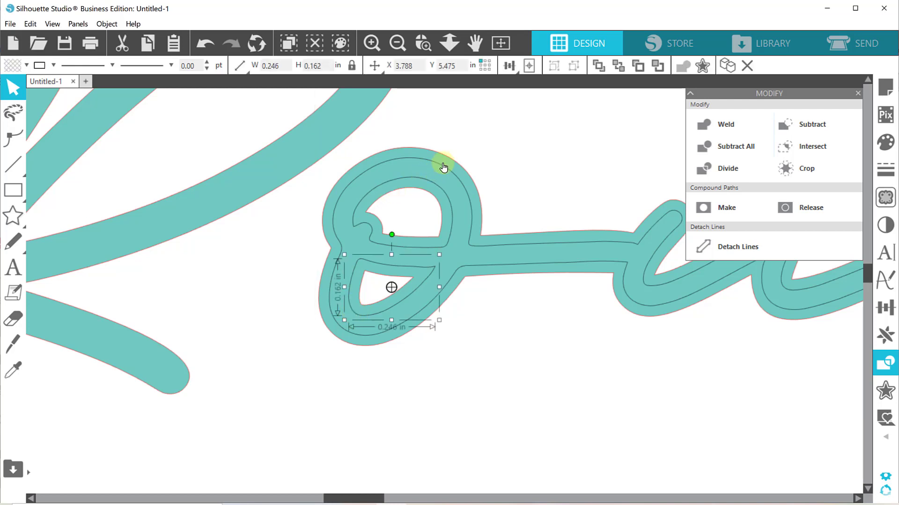
pyautogui.click(469, 177)
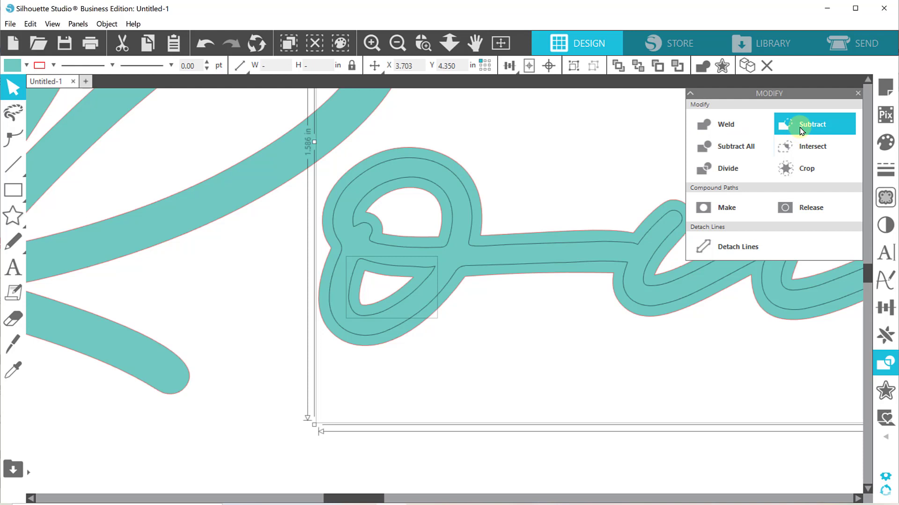
pyautogui.click(824, 124)
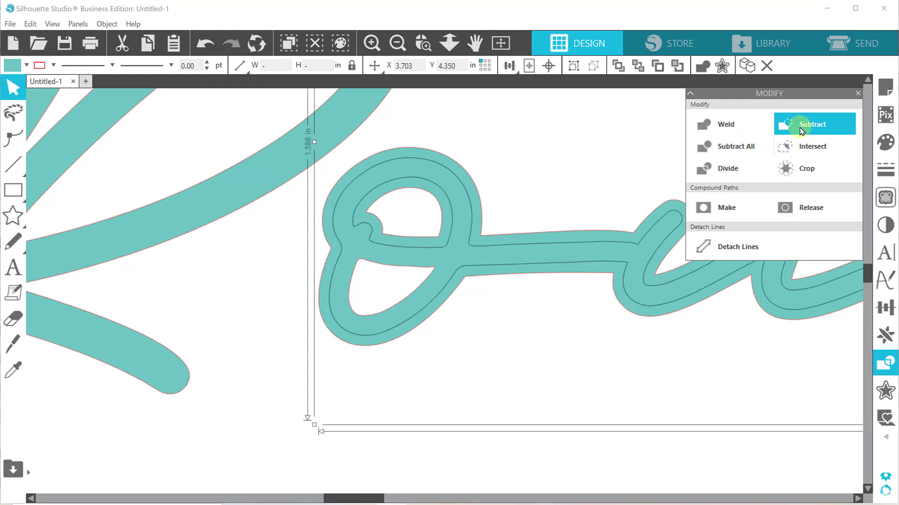
pyautogui.click(398, 182)
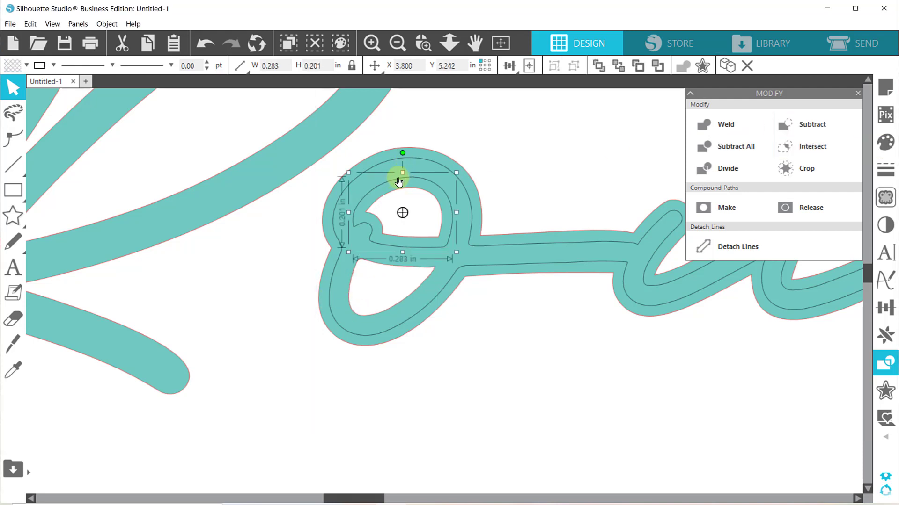
pyautogui.keyDown('shift'); pyautogui.click(480, 188); pyautogui.keyUp('shift')
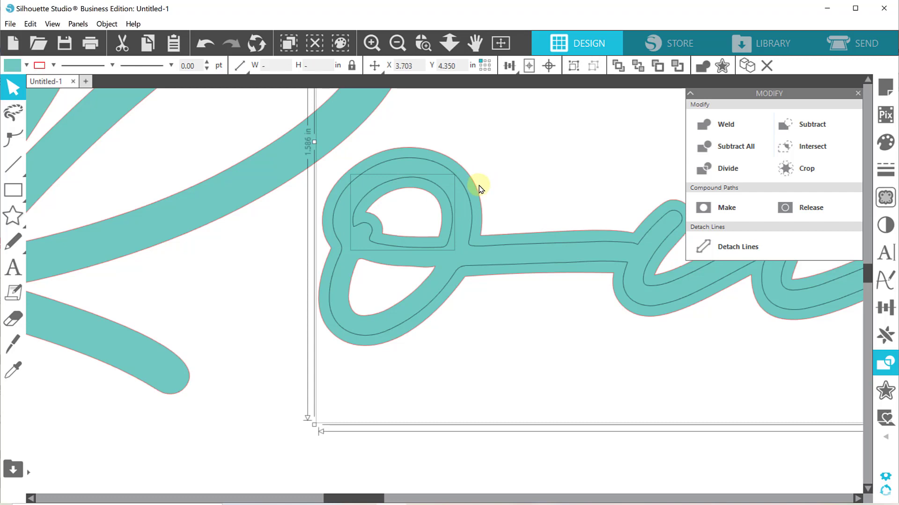
pyautogui.click(823, 125)
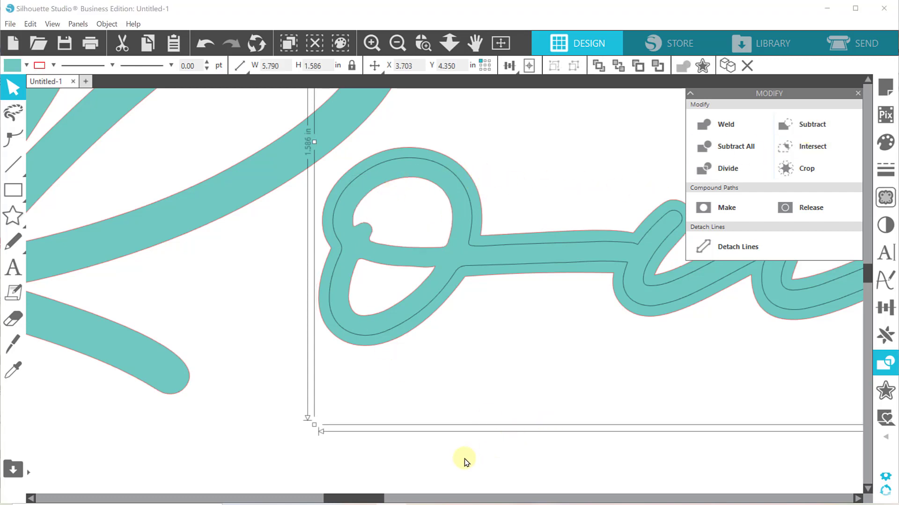
pyautogui.moveTo(374, 497); pyautogui.dragTo(405, 496)
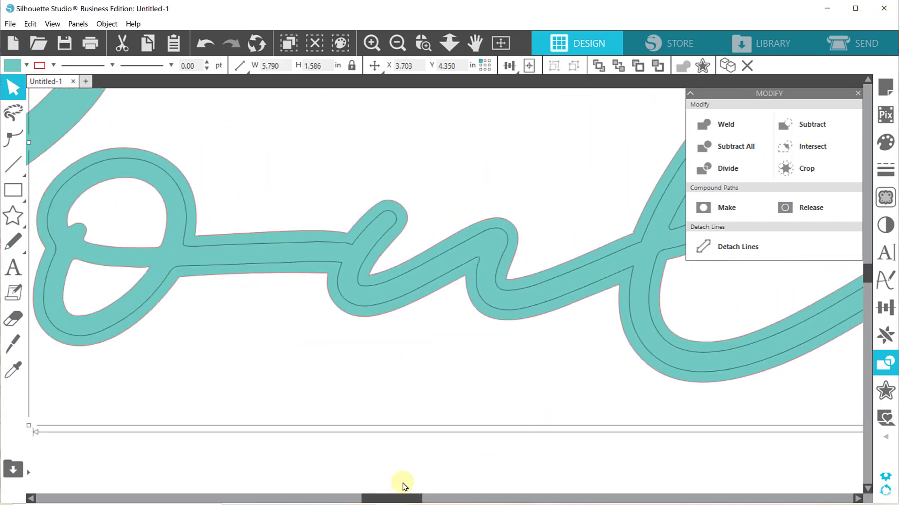
pyautogui.click(216, 247)
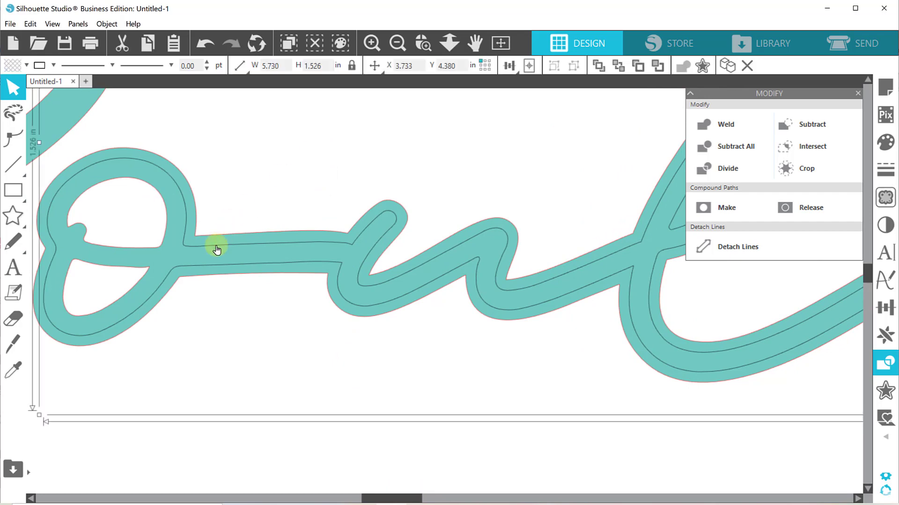
pyautogui.click(216, 250)
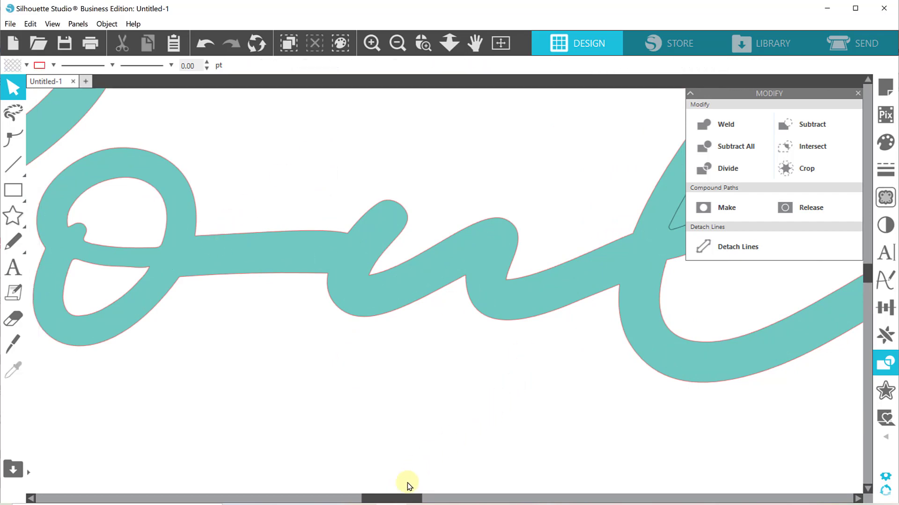
pyautogui.moveTo(402, 498); pyautogui.dragTo(456, 497)
# Subtract the inner outline from the l stroke, then zoom out and scroll right
pyautogui.scroll(6, 472, 385)
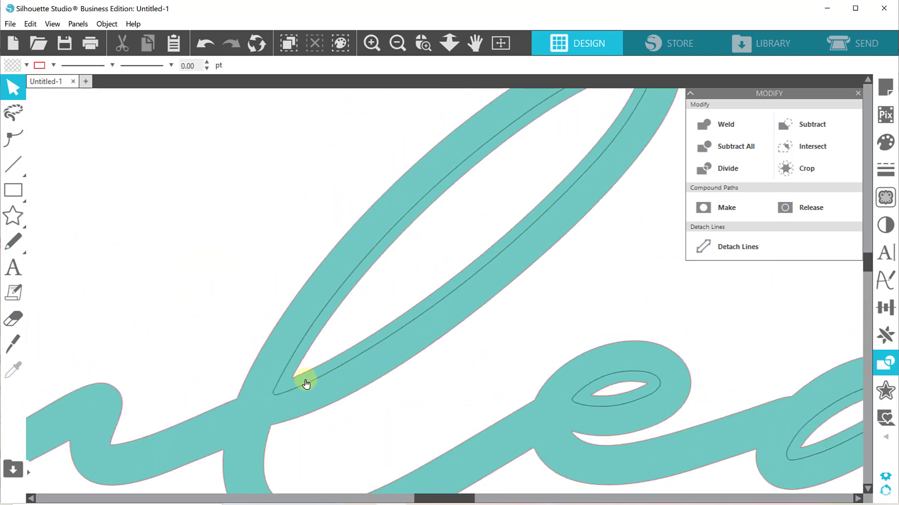
pyautogui.click(279, 398)
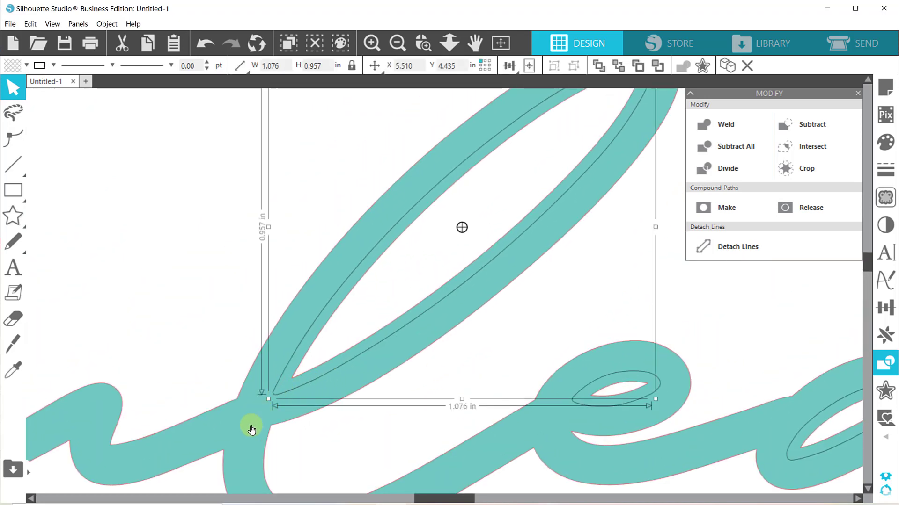
pyautogui.keyDown('shift'); pyautogui.click(251, 429); pyautogui.keyUp('shift')
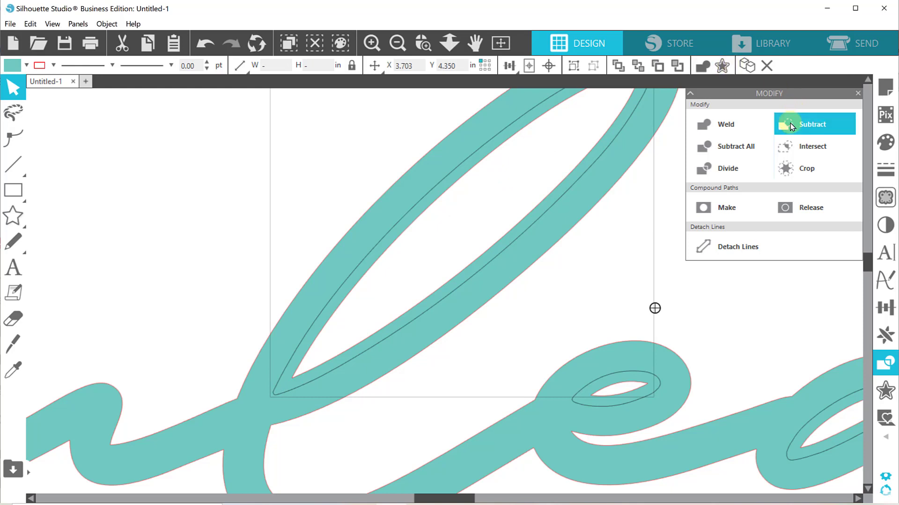
pyautogui.click(790, 124)
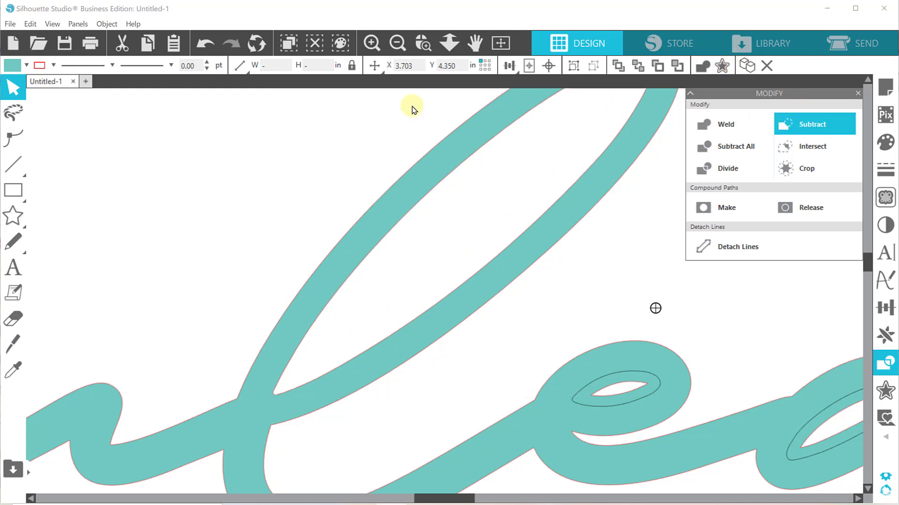
pyautogui.click(397, 44)
pyautogui.moveTo(442, 498); pyautogui.dragTo(498, 499)
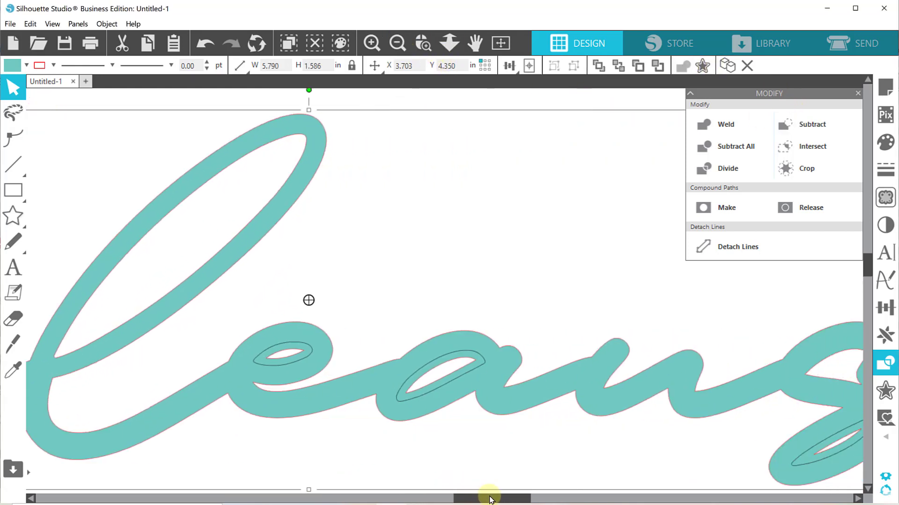
# Select the inner loops of the e, a and g and group them with Ctrl+G
pyautogui.click(256, 365)
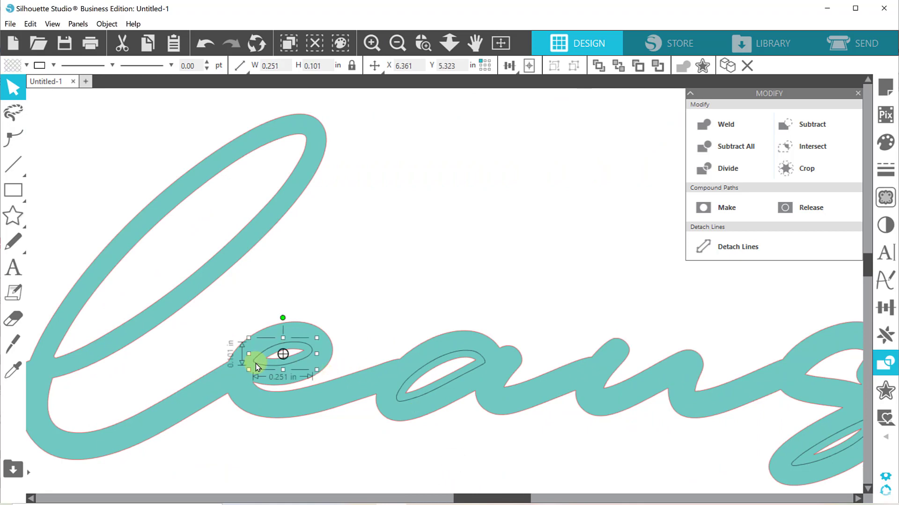
pyautogui.keyDown('shift'); pyautogui.click(398, 404); pyautogui.keyUp('shift')
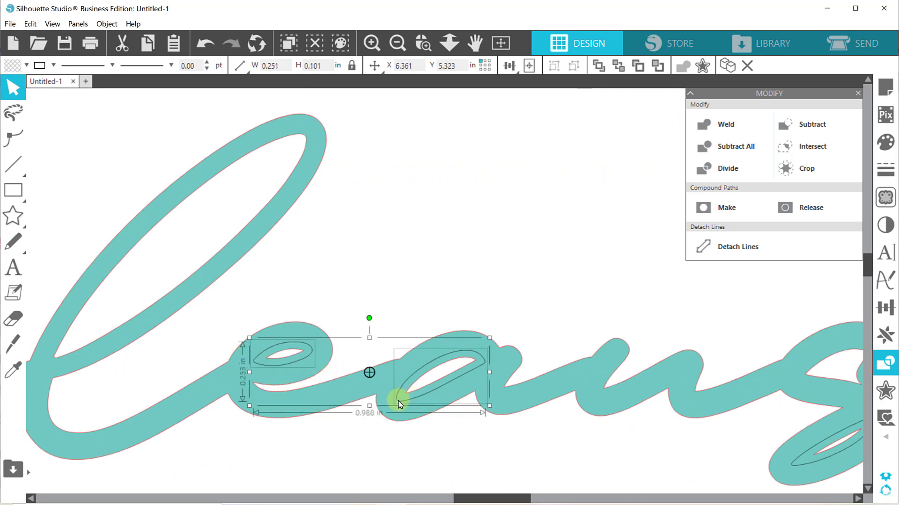
pyautogui.keyDown('shift'); pyautogui.click(793, 469); pyautogui.keyUp('shift')
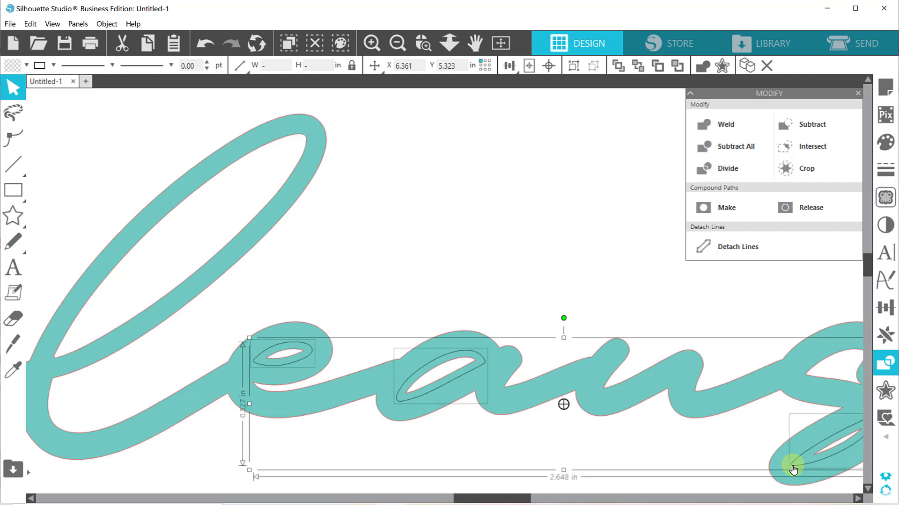
pyautogui.rightClick(302, 361)
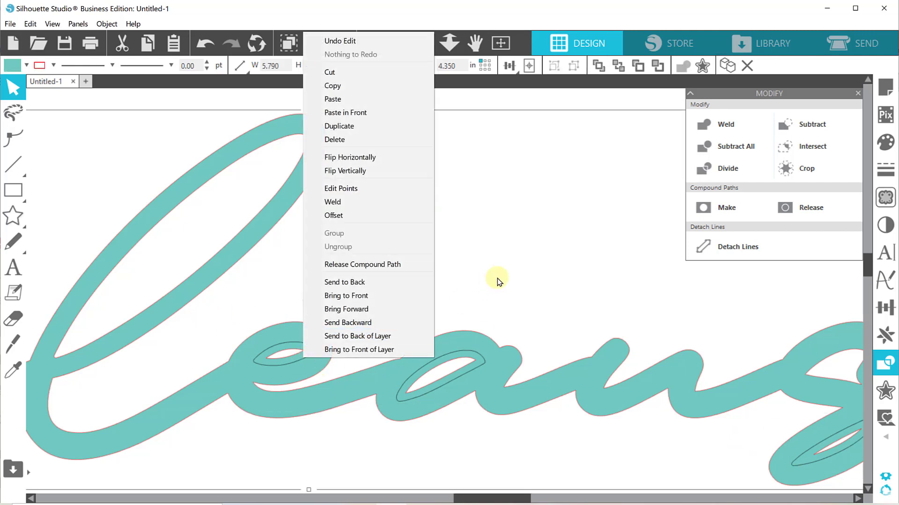
pyautogui.click(287, 365)
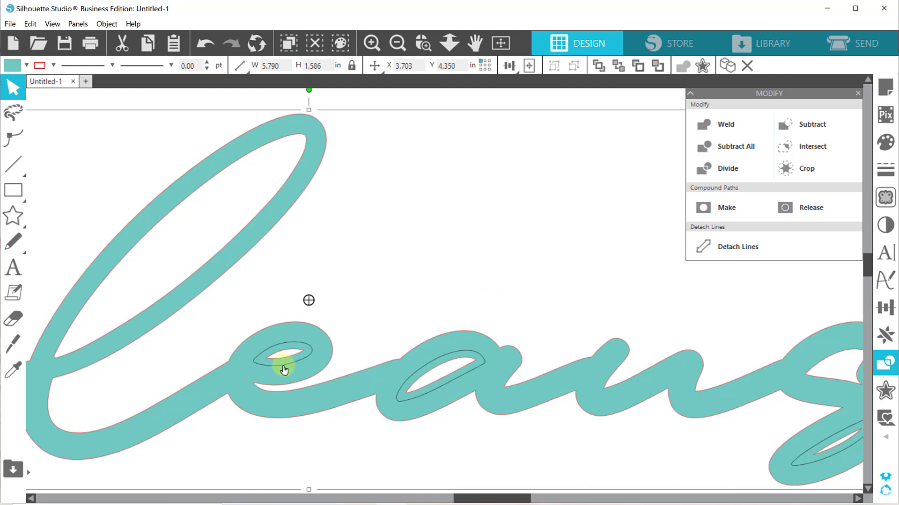
pyautogui.click(315, 263)
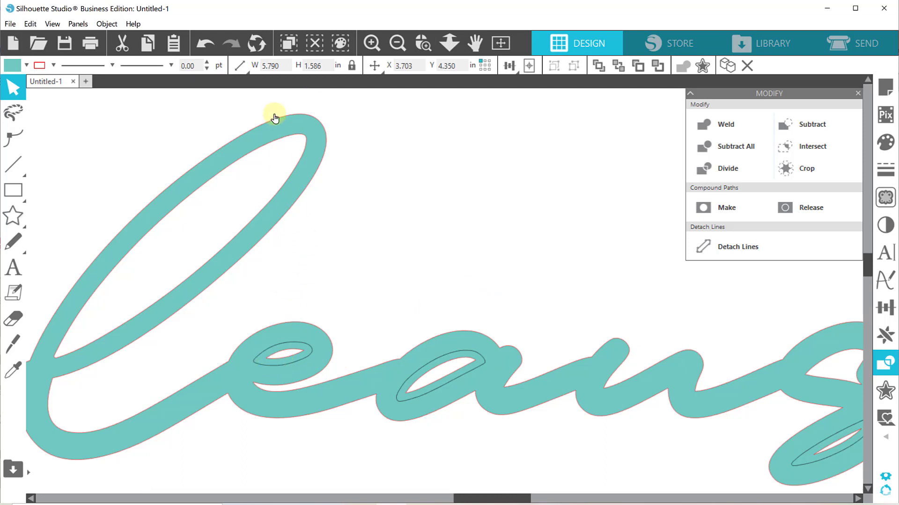
pyautogui.click(270, 370)
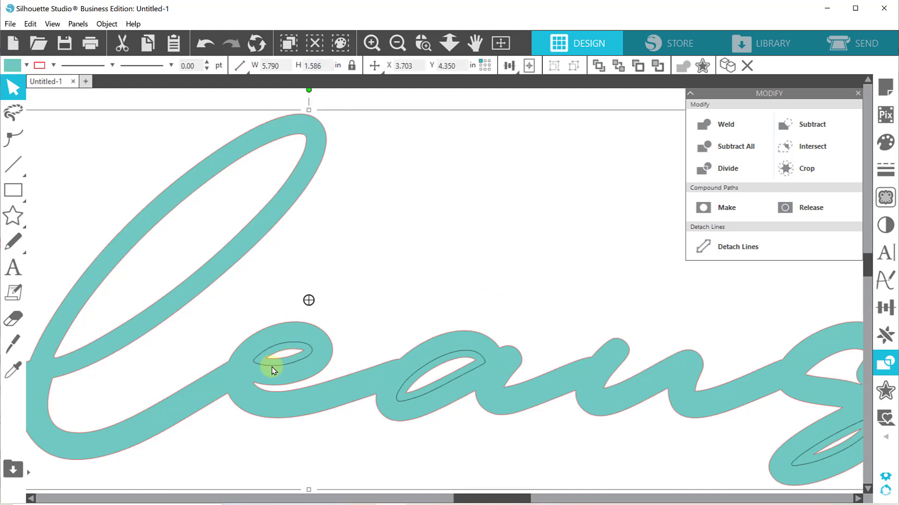
pyautogui.click(272, 370)
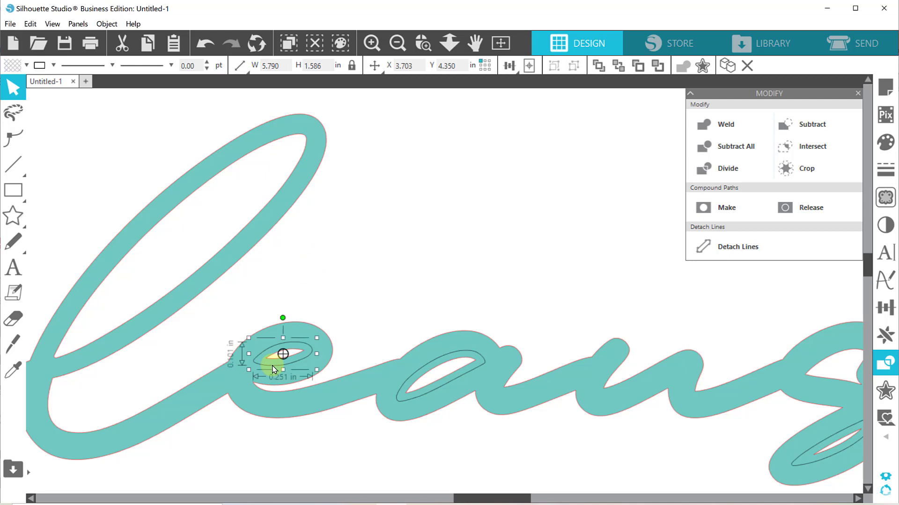
pyautogui.keyDown('shift'); pyautogui.click(402, 402); pyautogui.keyUp('shift')
pyautogui.keyDown('shift'); pyautogui.click(796, 463); pyautogui.keyUp('shift')
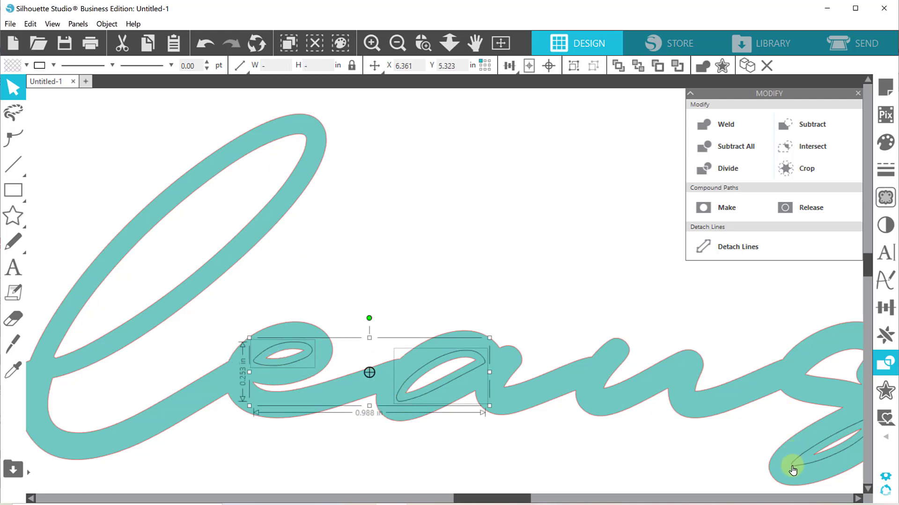
pyautogui.keyDown('shift'); pyautogui.click(792, 469); pyautogui.keyUp('shift')
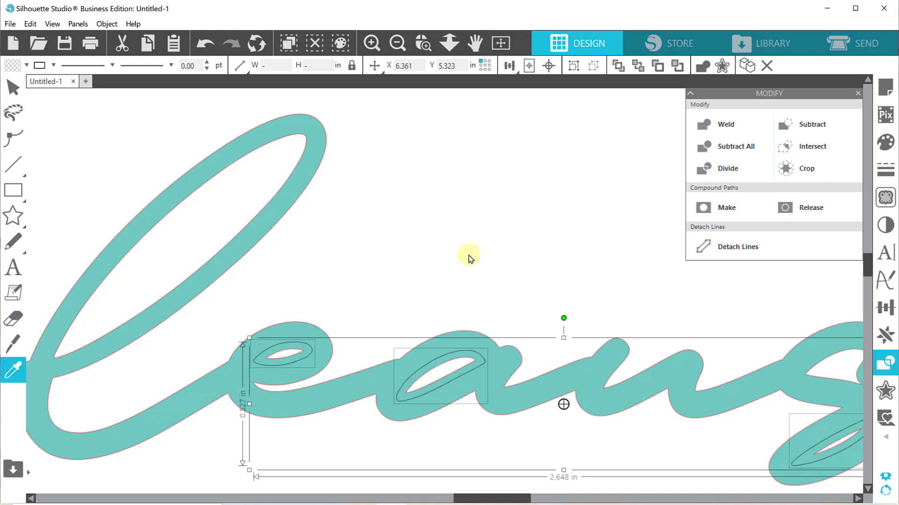
pyautogui.hotkey('ctrl', 'g')
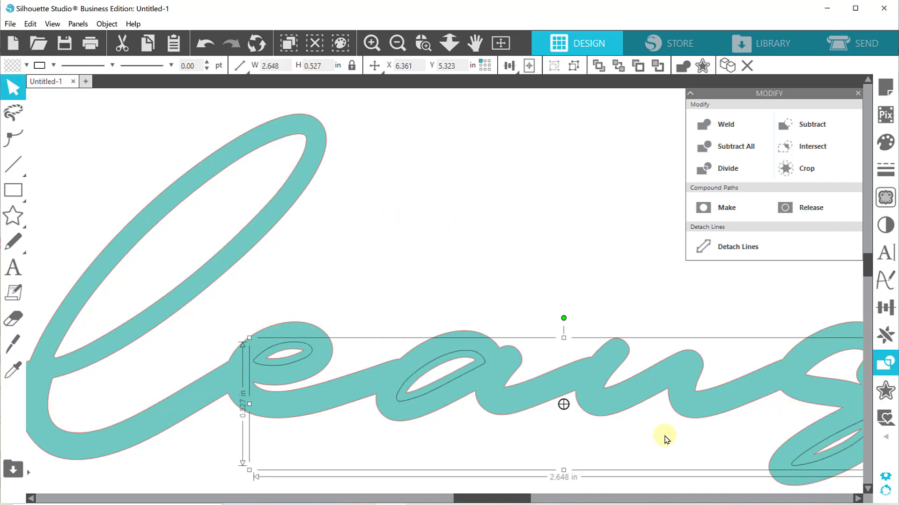
# Subtract the grouped loops from the lettering and zoom out to the whole page
pyautogui.click(174, 416)
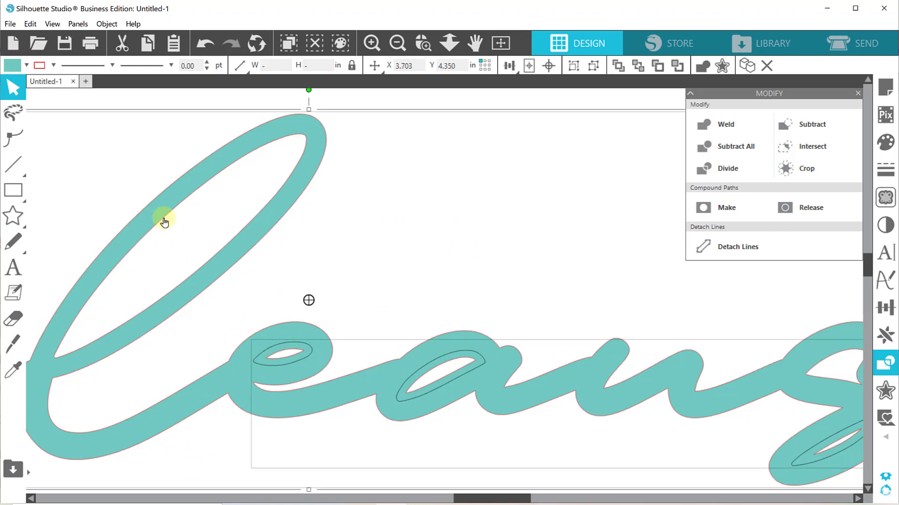
pyautogui.click(813, 126)
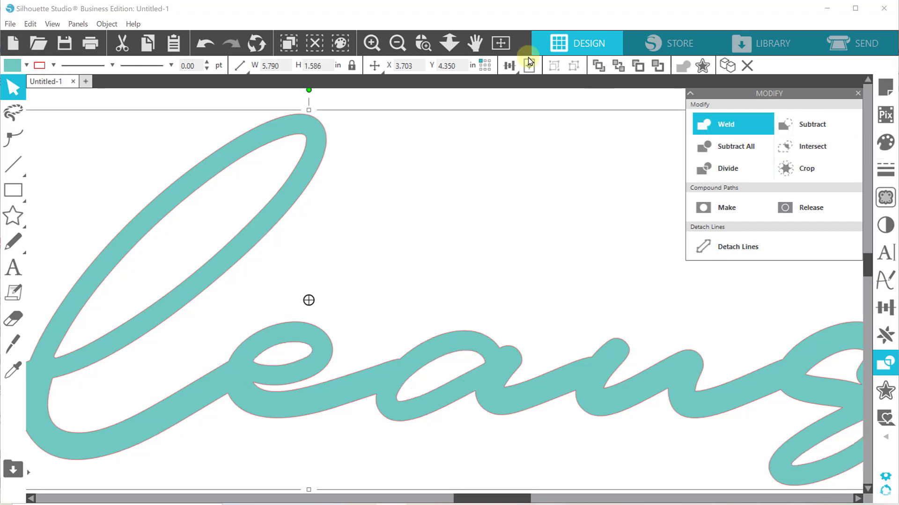
pyautogui.click(396, 45)
pyautogui.click(396, 44)
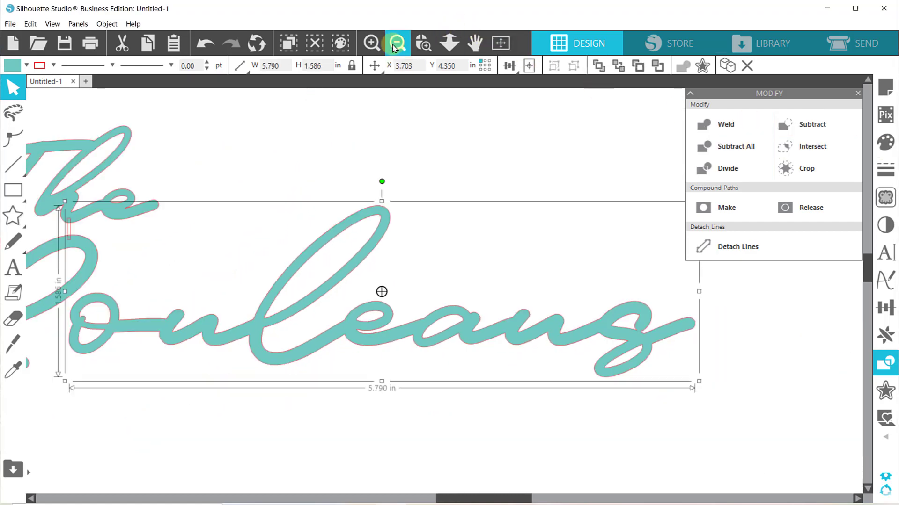
pyautogui.click(396, 45)
pyautogui.click(395, 45)
# Zoom in on 'The' and widen the connector bridge to the R to 0.059 × 0.199 in
pyautogui.click(574, 216)
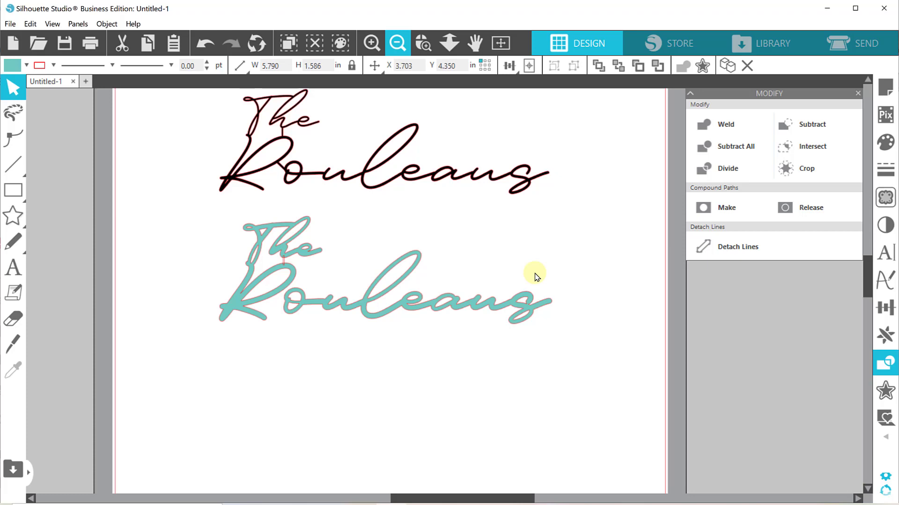
pyautogui.click(383, 177)
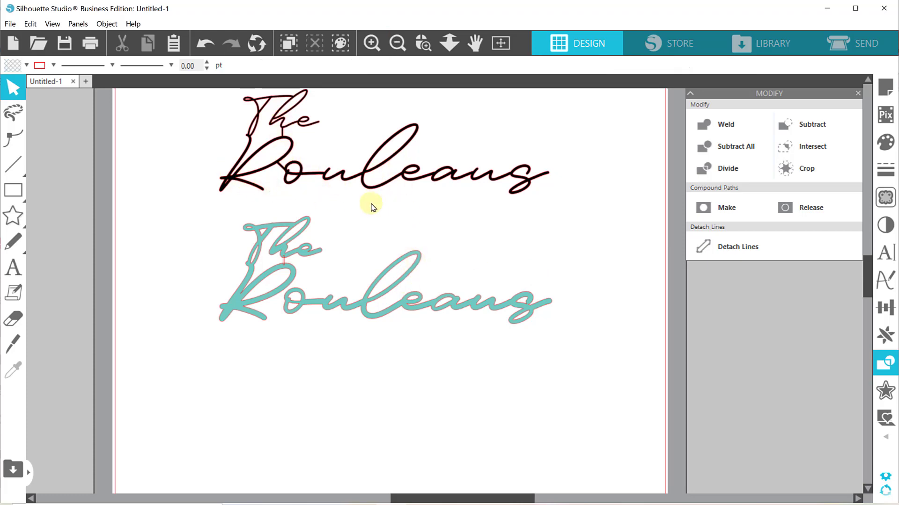
pyautogui.click(423, 44)
pyautogui.moveTo(242, 224); pyautogui.dragTo(328, 286)
pyautogui.click(433, 300)
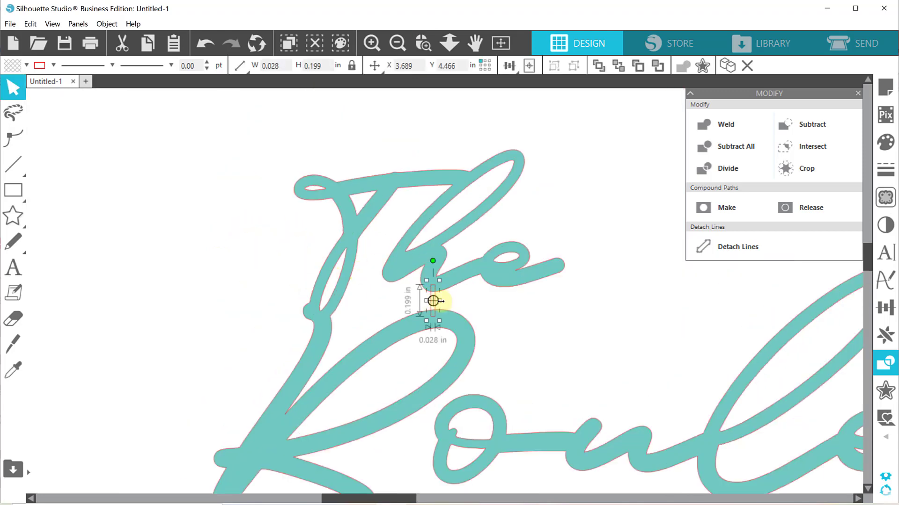
pyautogui.moveTo(440, 301); pyautogui.dragTo(445, 301)
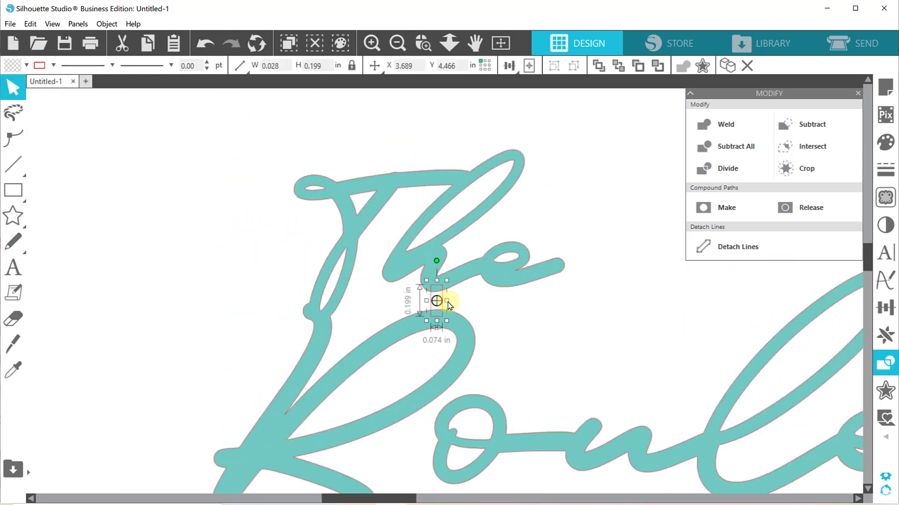
pyautogui.click(514, 308)
pyautogui.scroll(-5, 514, 305)
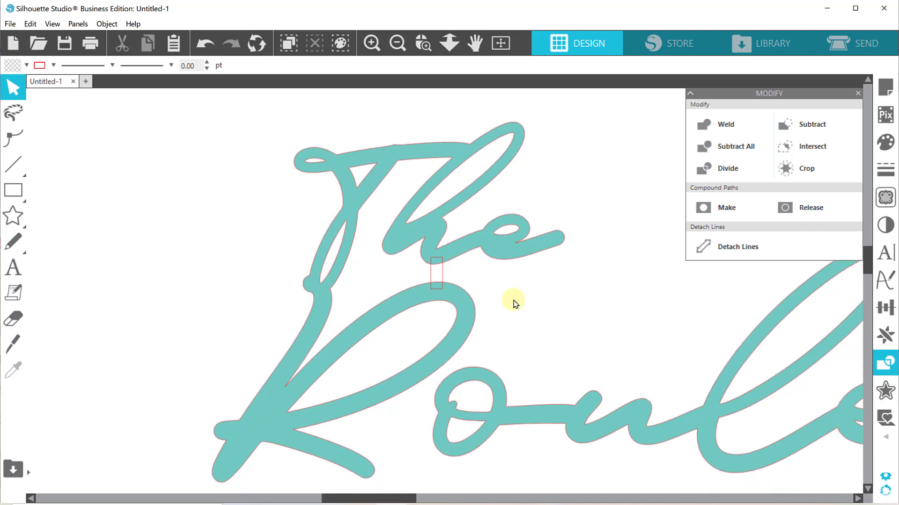
pyautogui.click(440, 172)
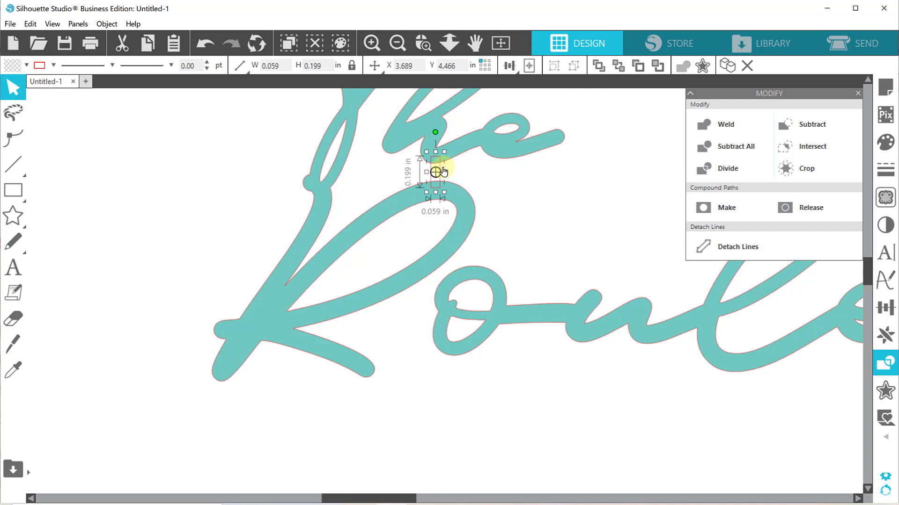
# Copy the connector bridge down toward the o and rotate it to angle across the gap
pyautogui.moveTo(445, 171); pyautogui.dragTo(450, 300)
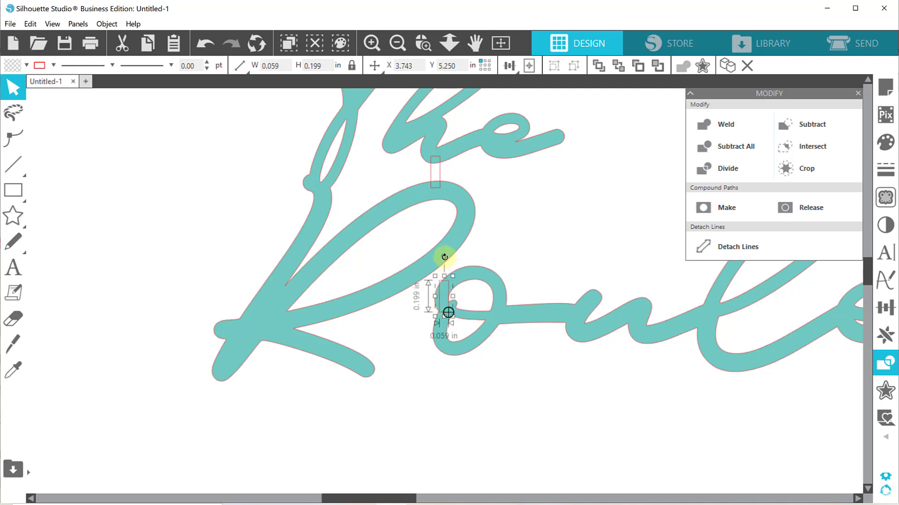
pyautogui.moveTo(443, 257); pyautogui.dragTo(410, 267)
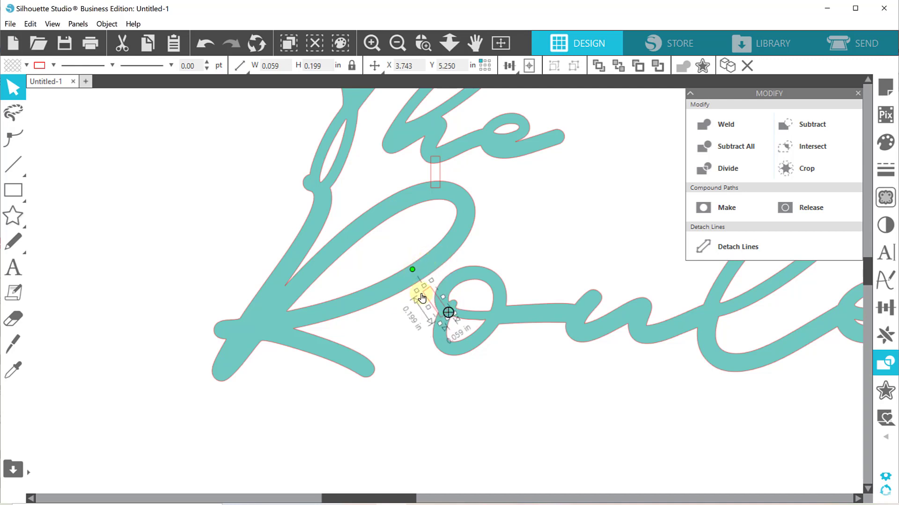
pyautogui.click(439, 310)
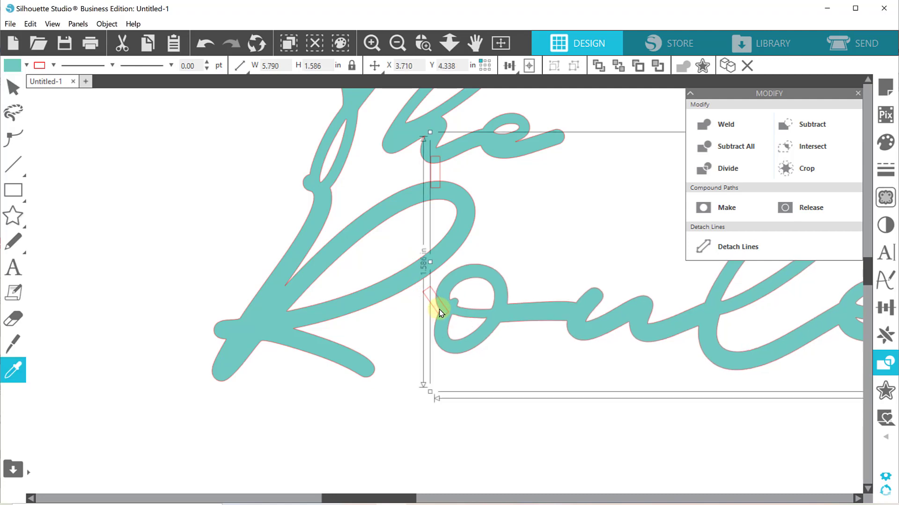
pyautogui.click(417, 312)
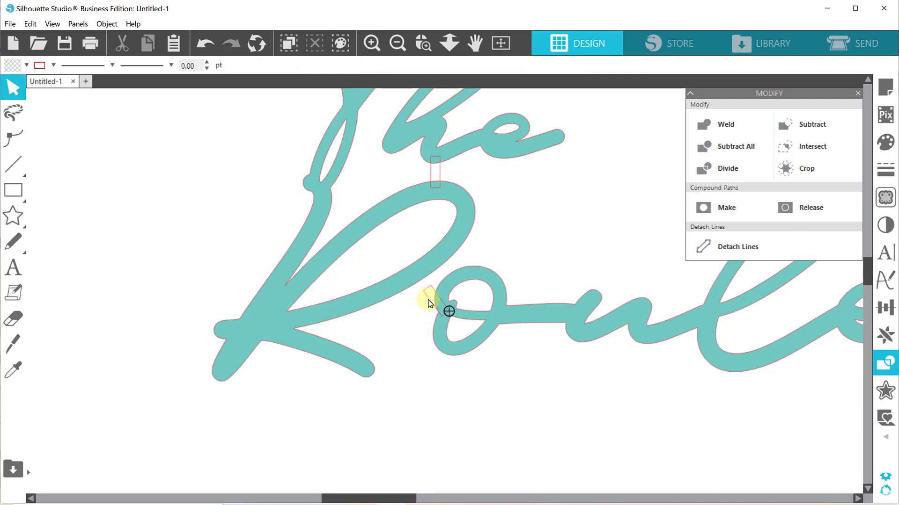
# Position and stretch the angled bridge to about 0.284 in so it spans the R–o gap
pyautogui.click(430, 300)
pyautogui.moveTo(430, 291); pyautogui.dragTo(426, 289)
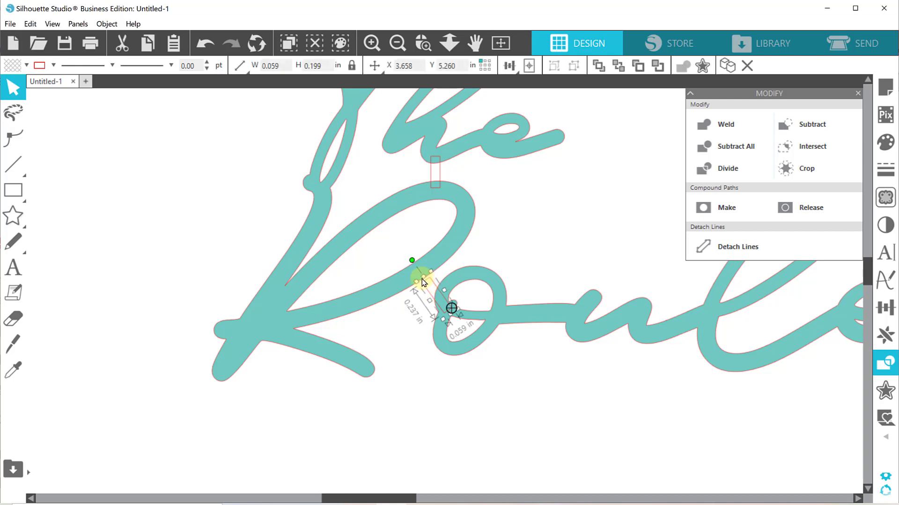
pyautogui.click(416, 331)
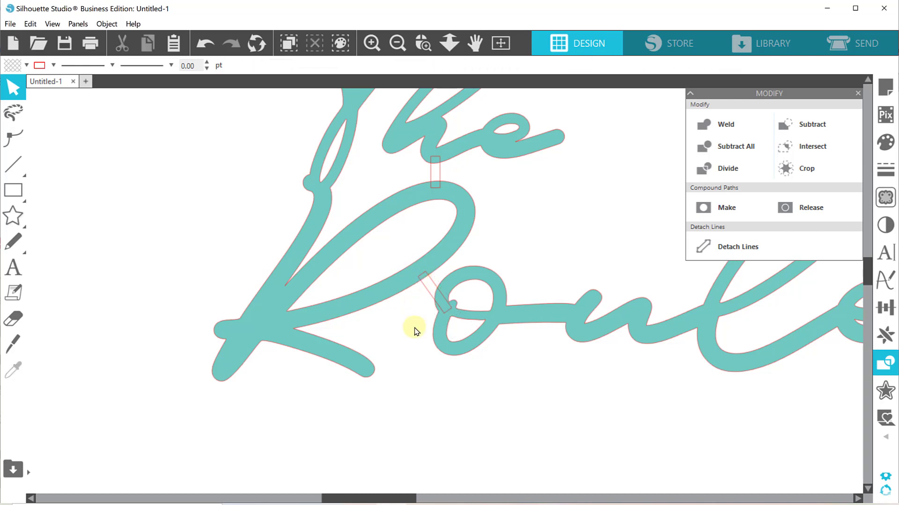
pyautogui.moveTo(431, 294); pyautogui.dragTo(397, 274)
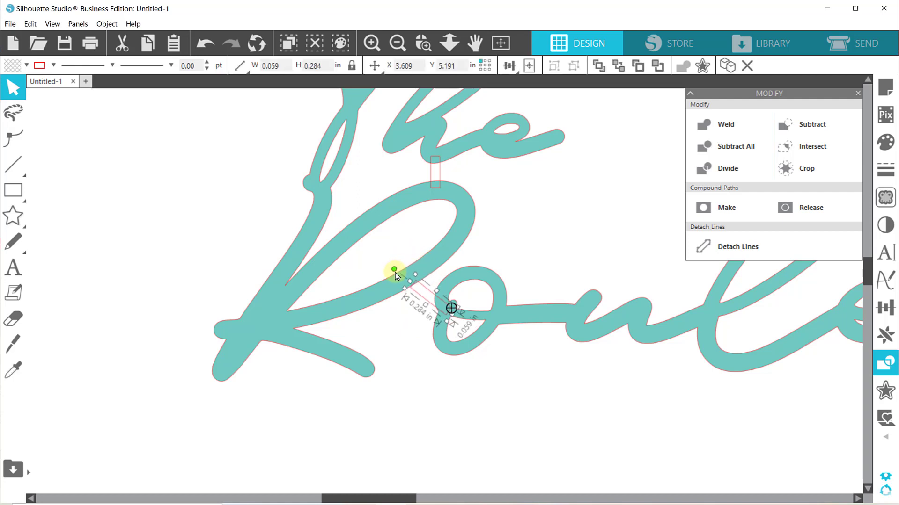
pyautogui.moveTo(395, 273); pyautogui.dragTo(406, 285)
pyautogui.click(402, 328)
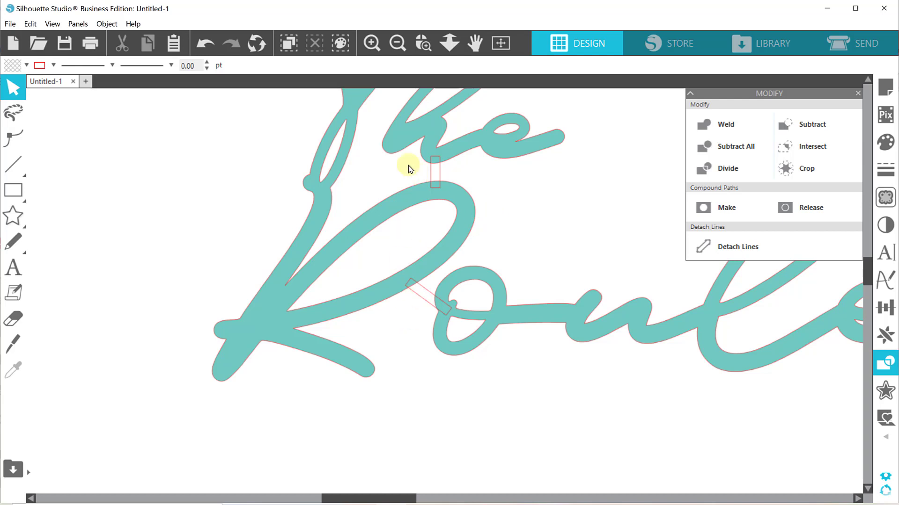
# Marquee-select the teal letters and connector bridges and check their fill colour
pyautogui.moveTo(510, 440); pyautogui.dragTo(357, 164)
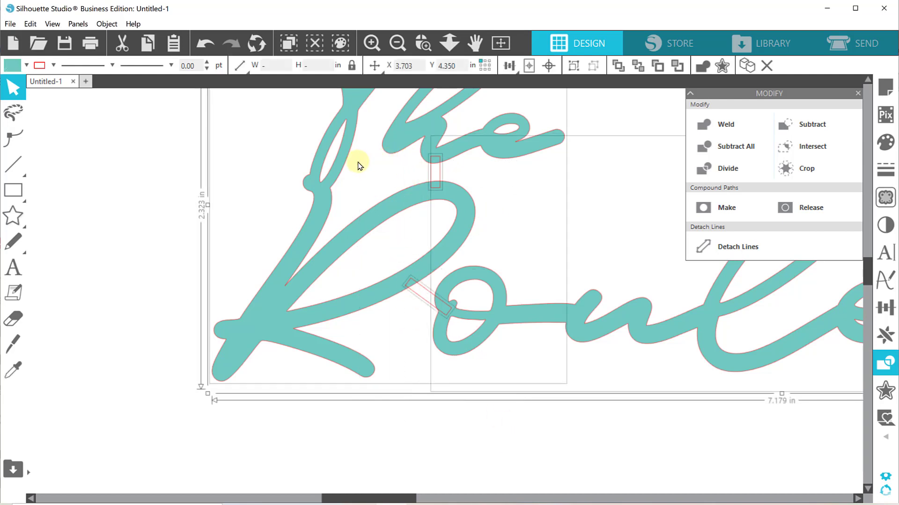
pyautogui.moveTo(587, 468); pyautogui.dragTo(304, 142)
pyautogui.click(27, 65)
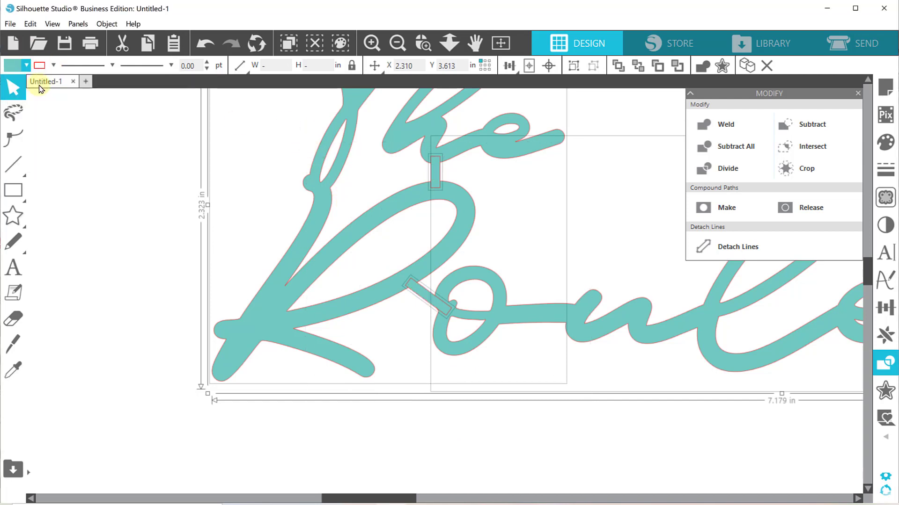
pyautogui.click(94, 250)
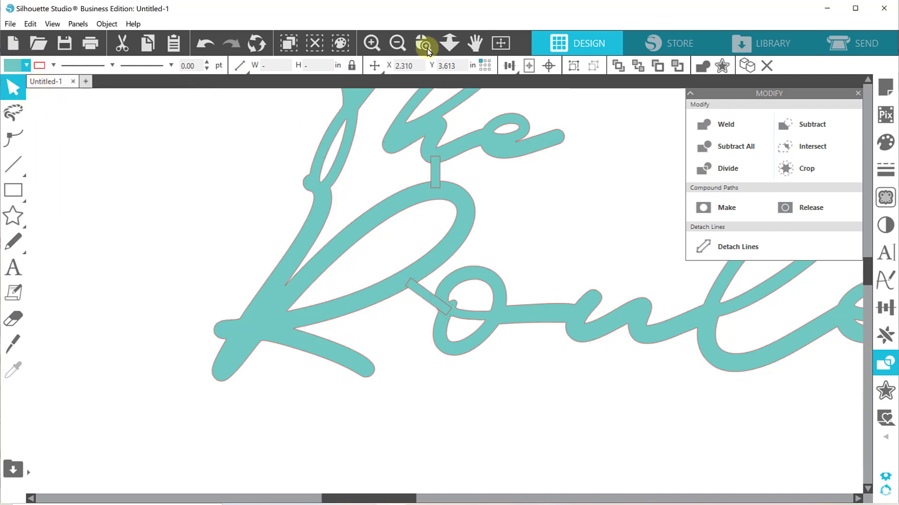
# Weld all teal letters and bridges into one 7.183 × 2.323 in shape and shift it left to X 1.437 in
pyautogui.click(397, 43)
pyautogui.click(397, 43)
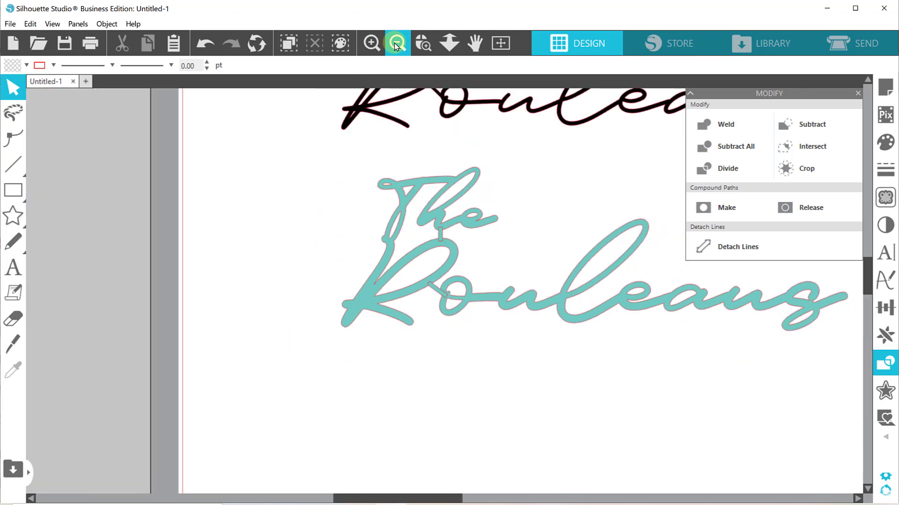
pyautogui.click(396, 44)
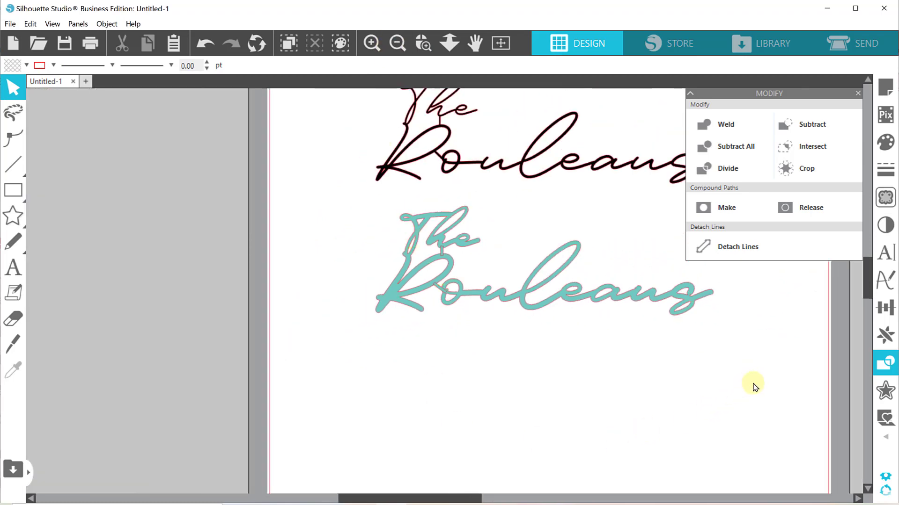
pyautogui.moveTo(753, 386); pyautogui.dragTo(394, 245)
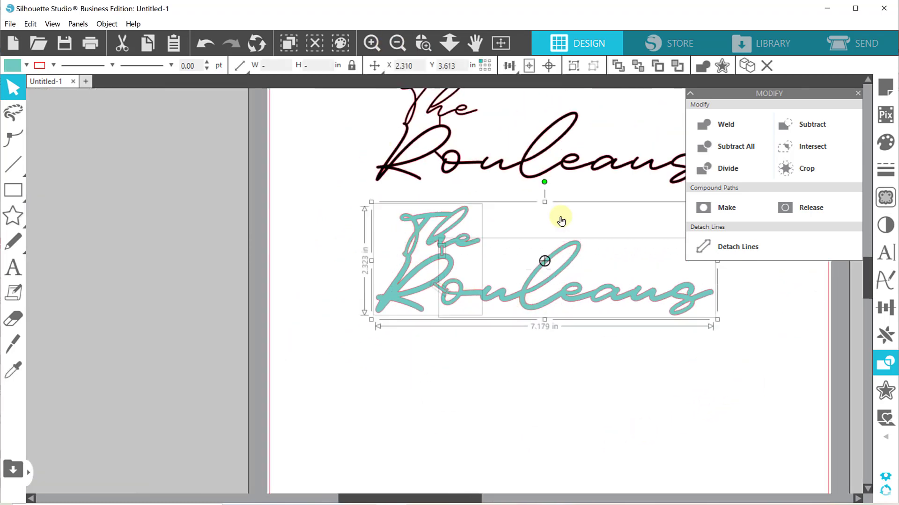
pyautogui.click(726, 124)
pyautogui.click(509, 398)
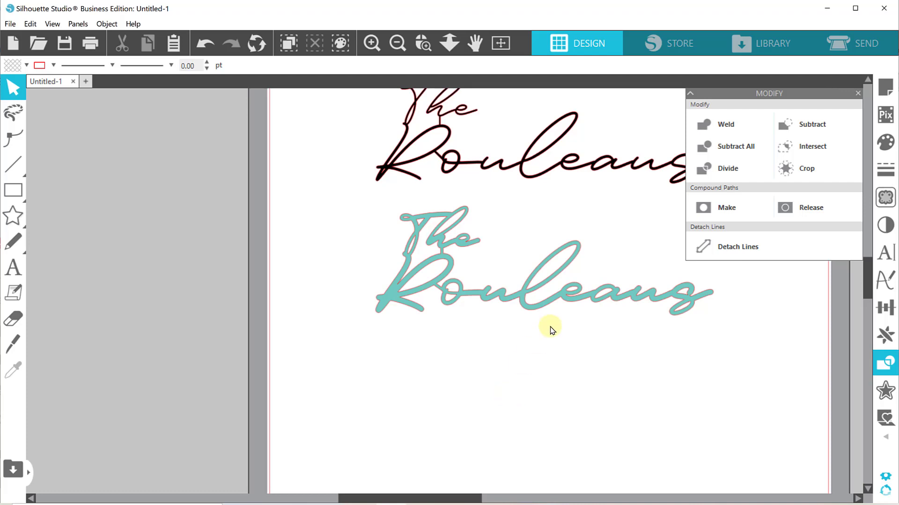
pyautogui.moveTo(517, 301); pyautogui.dragTo(481, 305)
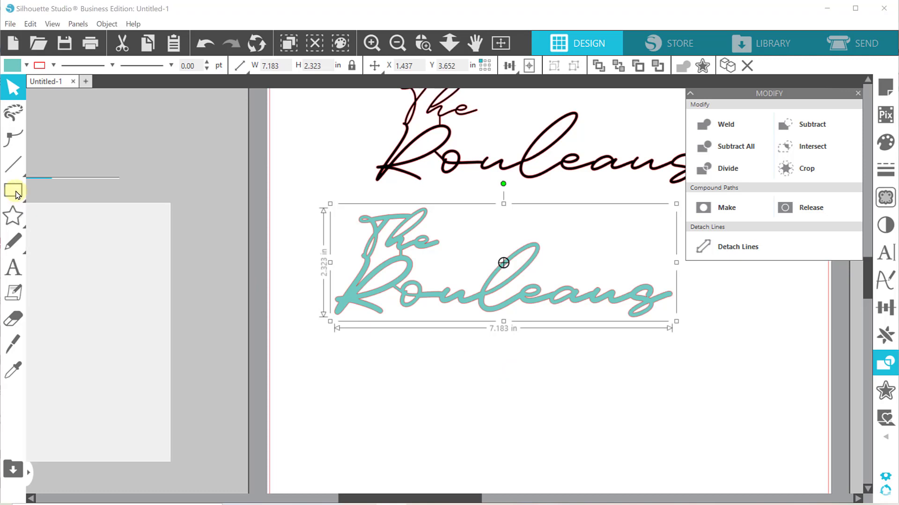
# Draw a tall rectangle below the title and, with aspect ratio unlocked, set its height to 5 in
pyautogui.click(37, 190)
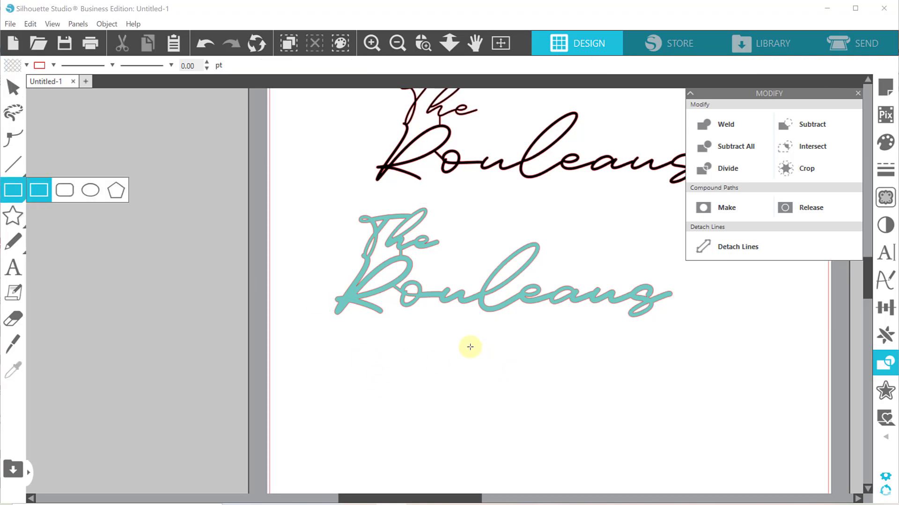
pyautogui.moveTo(462, 338); pyautogui.dragTo(483, 454)
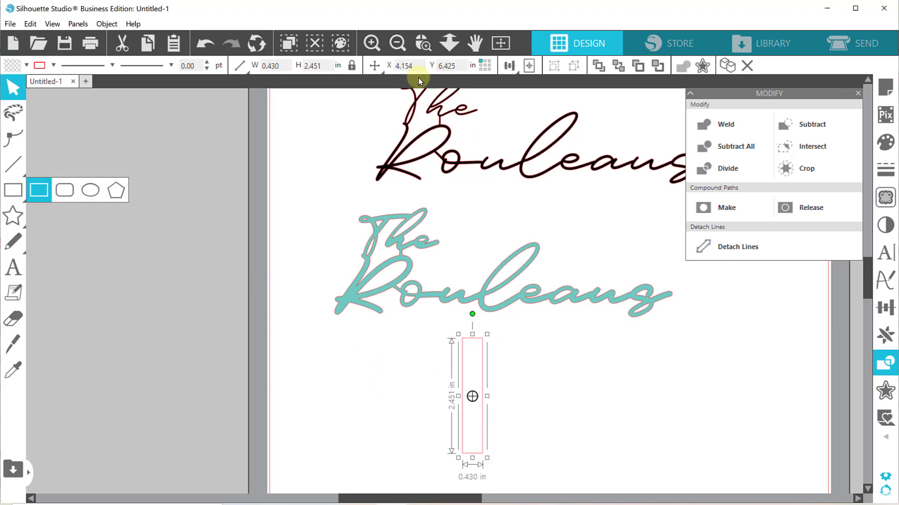
pyautogui.click(351, 65)
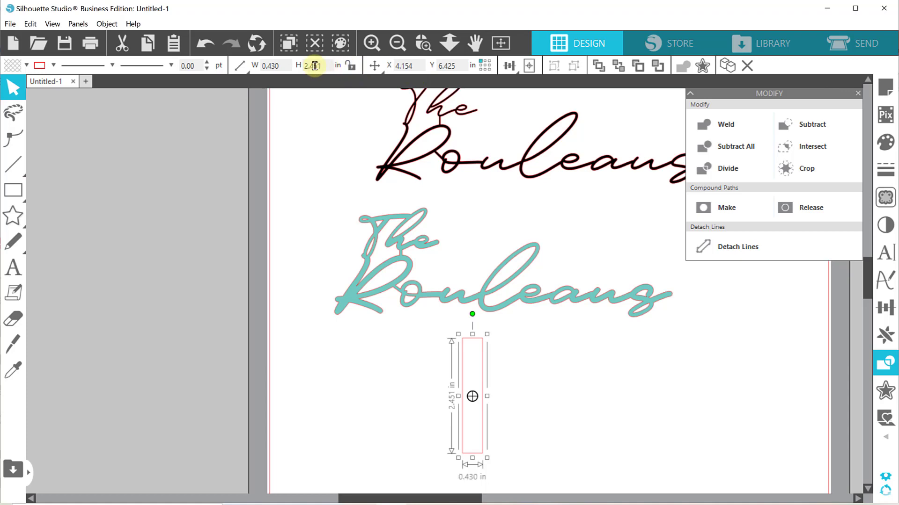
pyautogui.doubleClick(297, 65)
pyautogui.write('5')
pyautogui.press('Return')
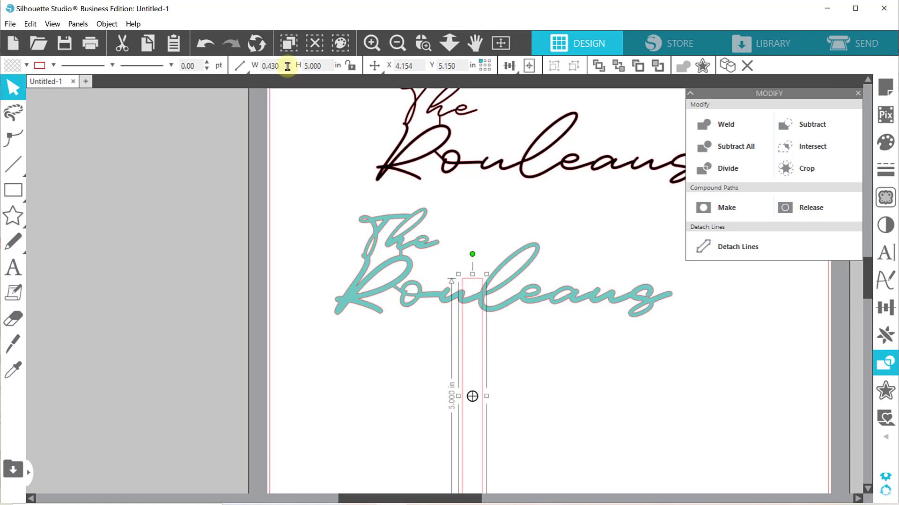
# Set the rectangle's width to 0.125 in and move it so its top overlaps the lettering
pyautogui.click(287, 66)
pyautogui.doubleClick(269, 66)
pyautogui.moveTo(242, 66)
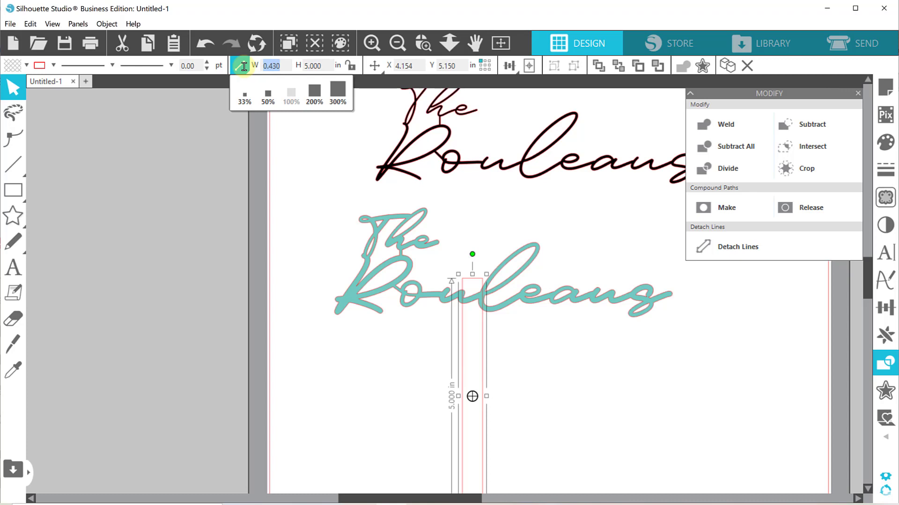
pyautogui.write('.125')
pyautogui.press('Return')
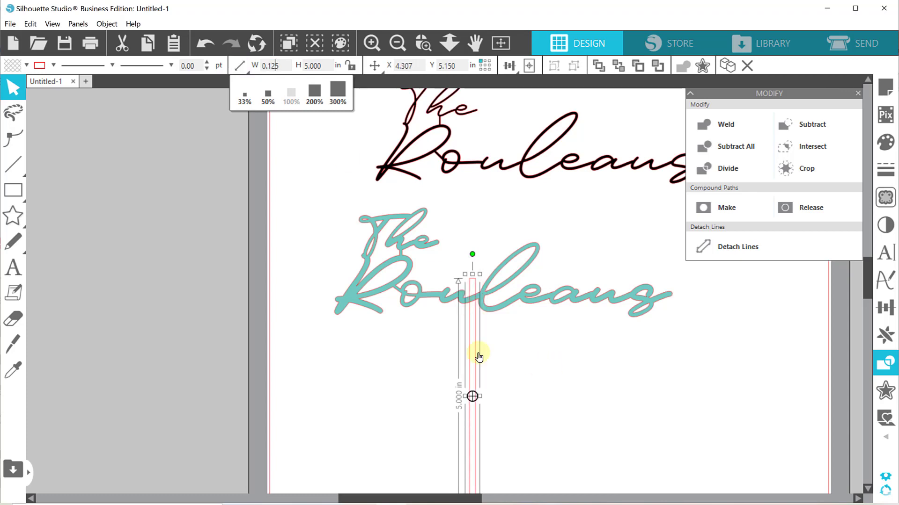
pyautogui.moveTo(478, 357); pyautogui.dragTo(492, 375)
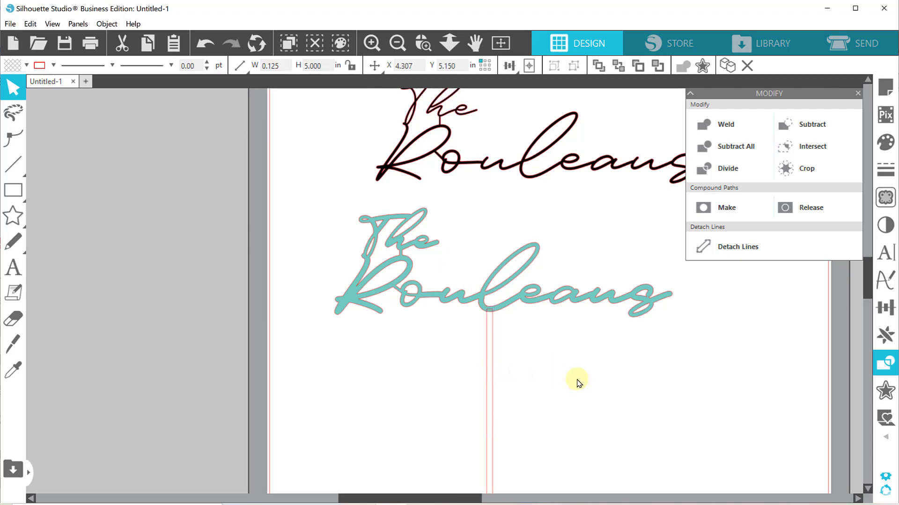
# Weld the stick and teal lettering into one 7.183 × 7.150 in shape
pyautogui.click(579, 383)
pyautogui.click(404, 43)
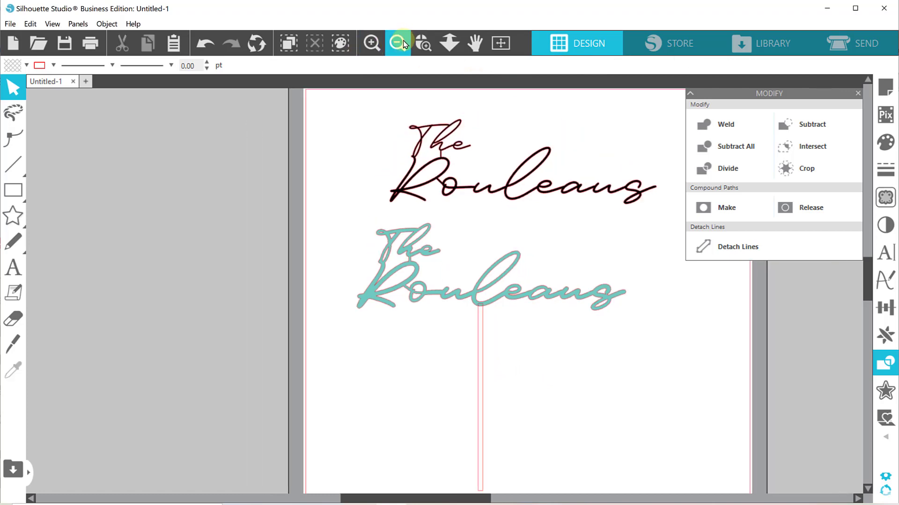
pyautogui.click(398, 43)
pyautogui.click(398, 44)
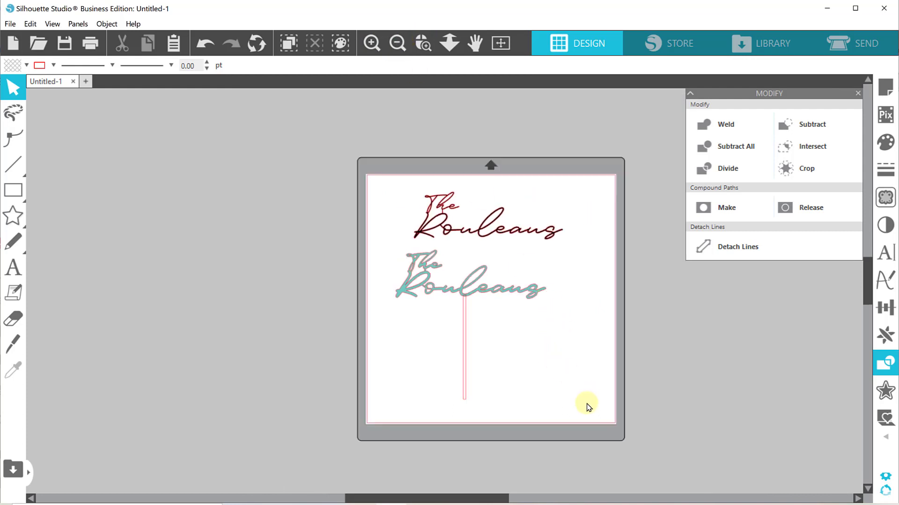
pyautogui.moveTo(589, 407); pyautogui.dragTo(426, 281)
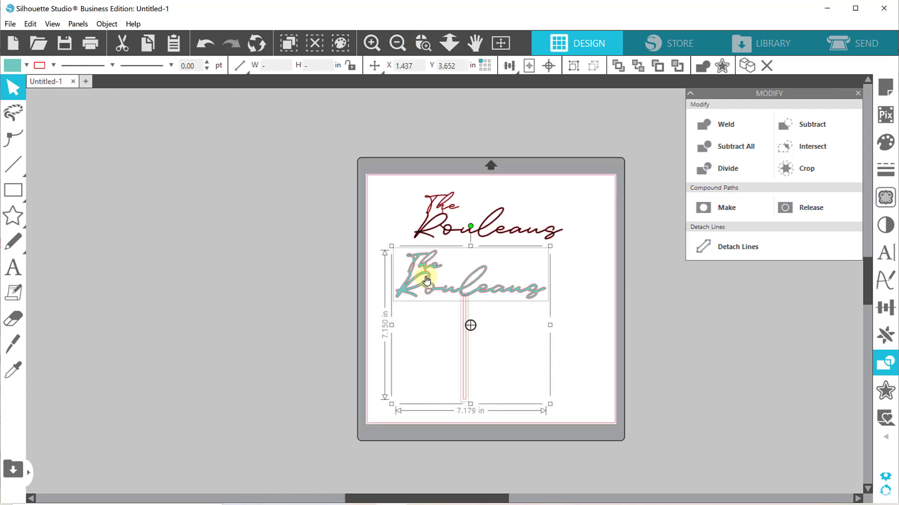
pyautogui.click(727, 126)
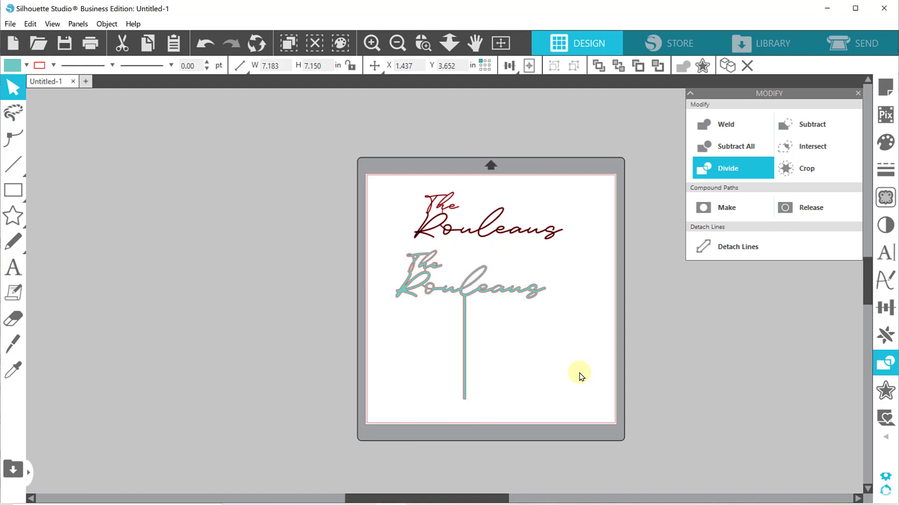
pyautogui.click(580, 377)
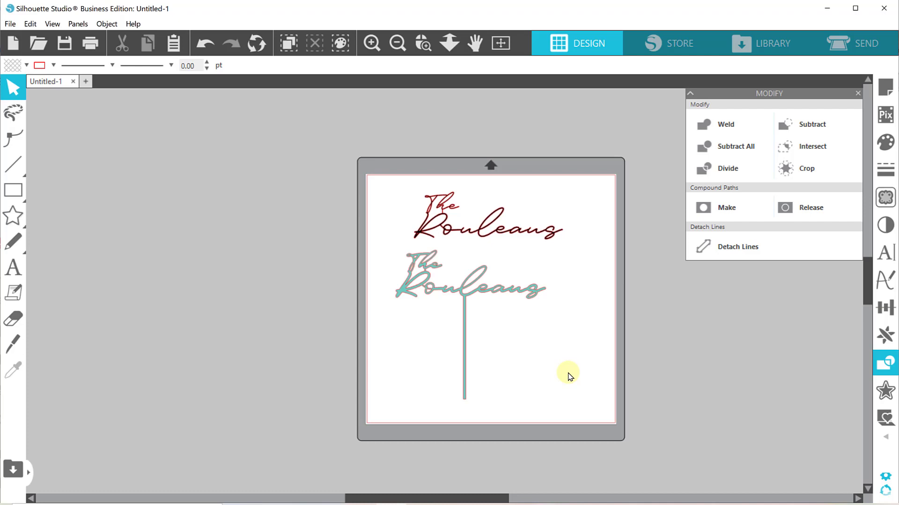
# Change the welded shape's outline colour to teal
pyautogui.moveTo(566, 357); pyautogui.dragTo(357, 287)
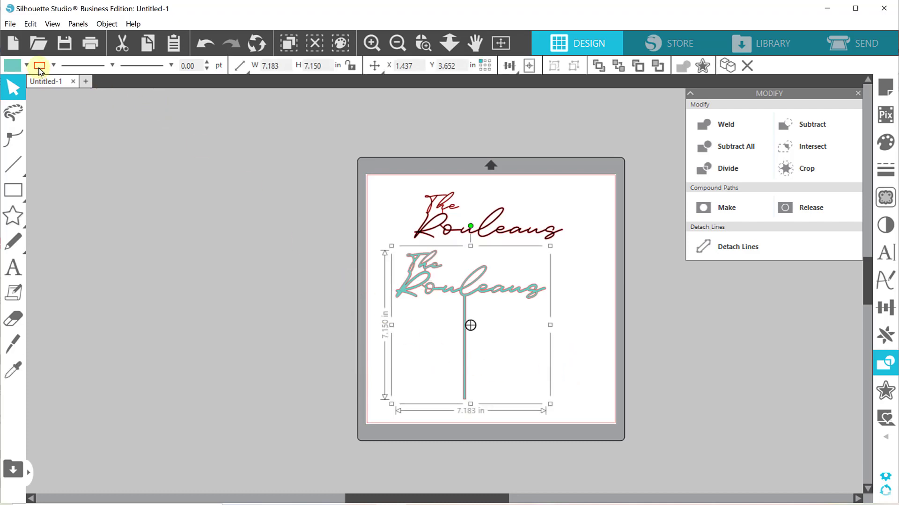
pyautogui.click(54, 66)
pyautogui.click(54, 86)
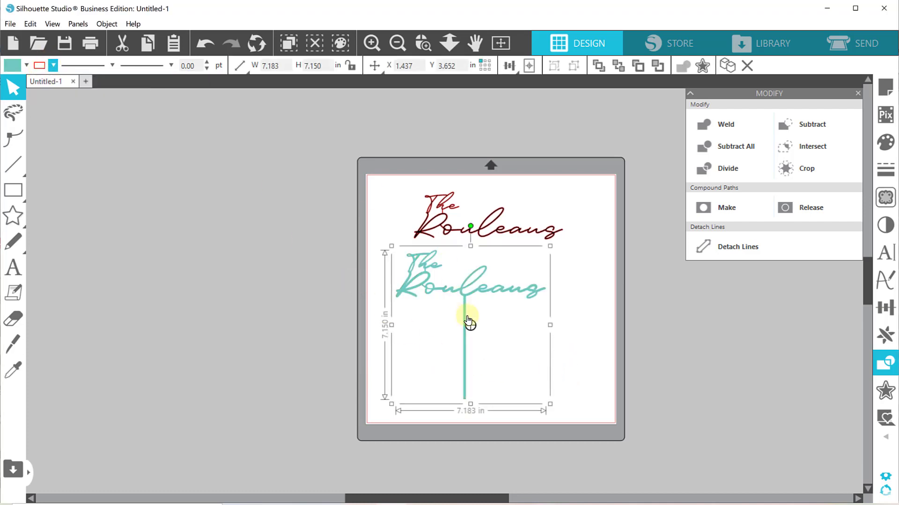
pyautogui.click(585, 349)
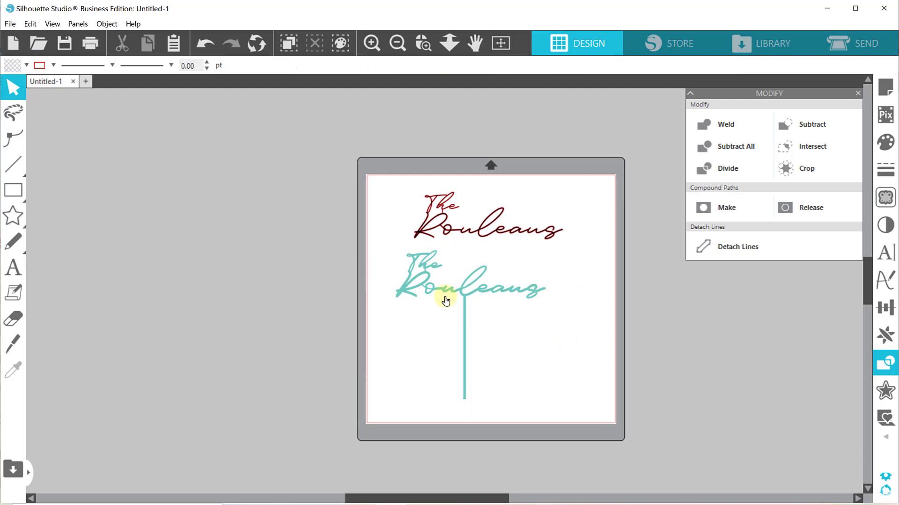
pyautogui.click(423, 44)
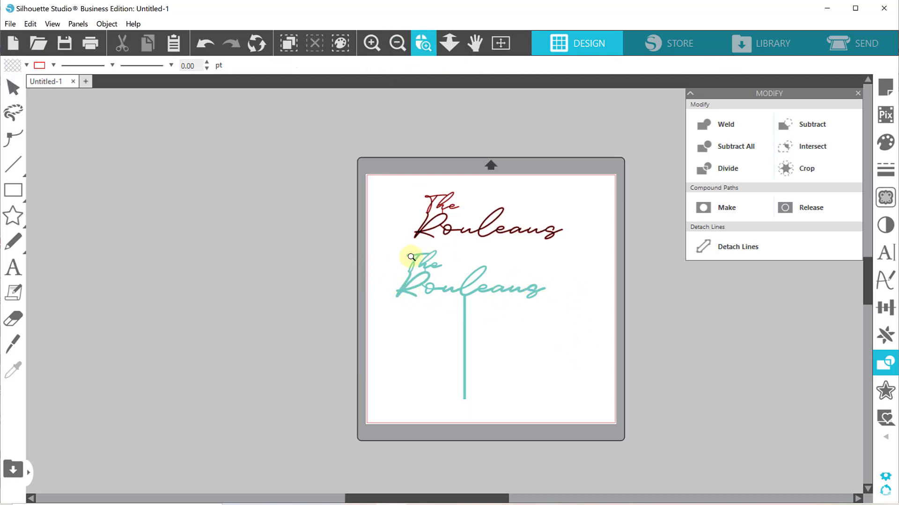
pyautogui.moveTo(411, 257); pyautogui.dragTo(458, 341)
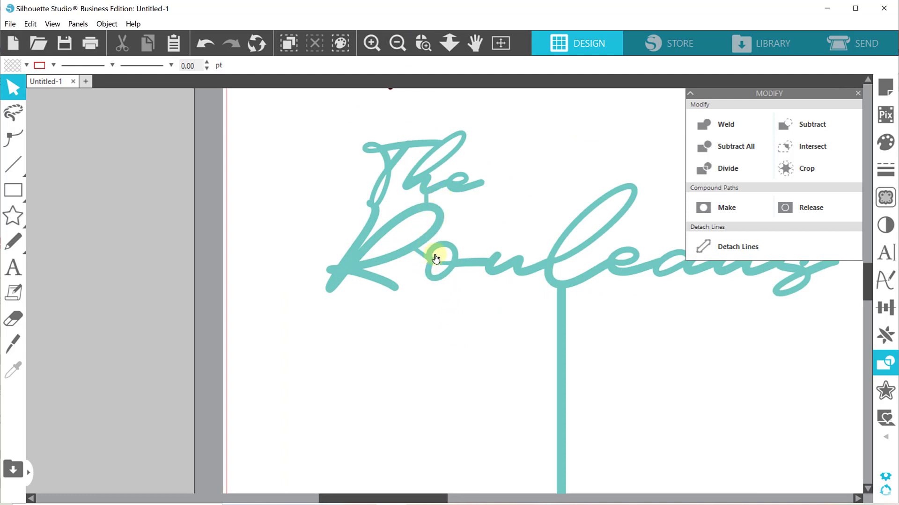
pyautogui.click(399, 44)
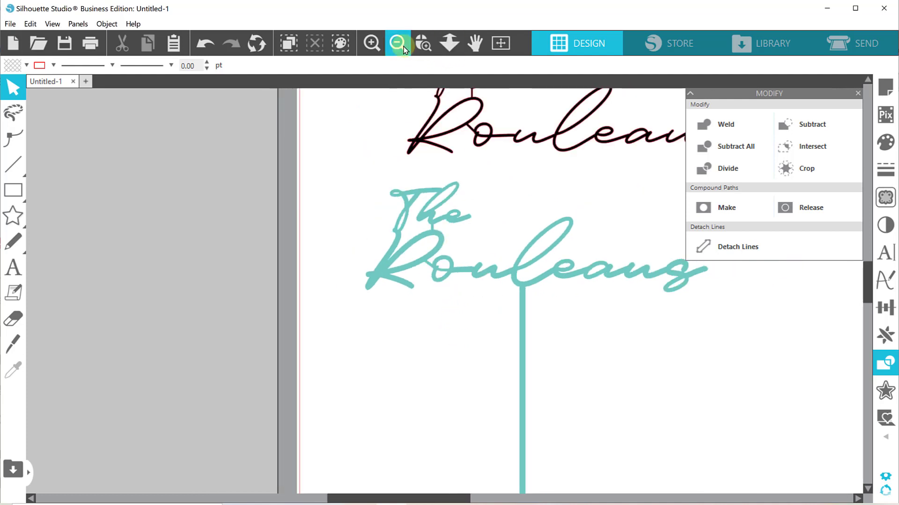
pyautogui.click(400, 44)
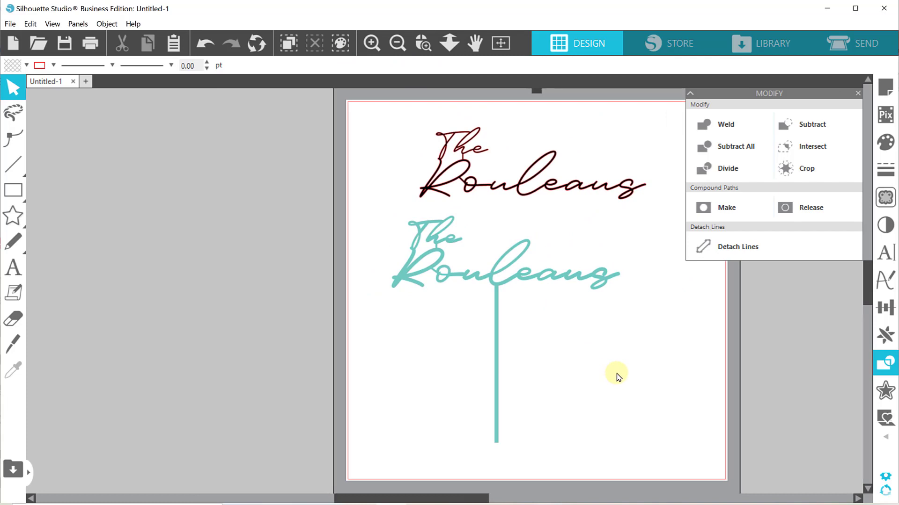